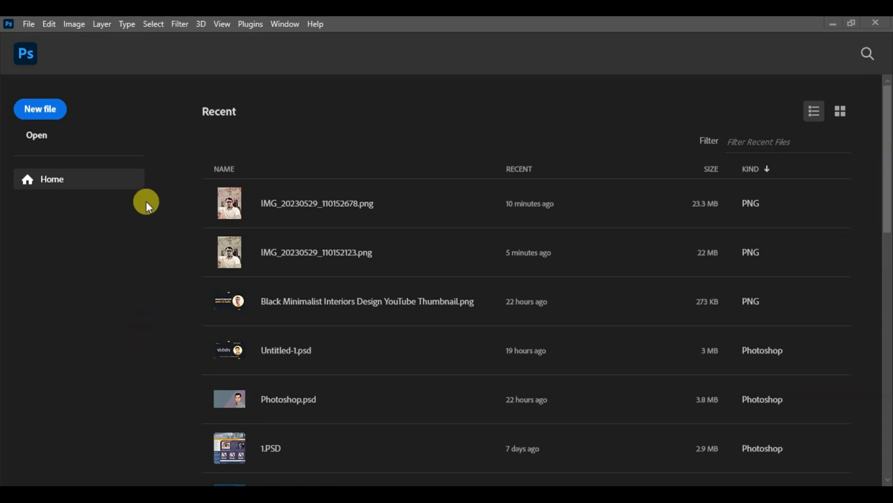
- Create a new document from the Landscape, 6 x 4 photo preset at 300 ppi
click(32, 22)
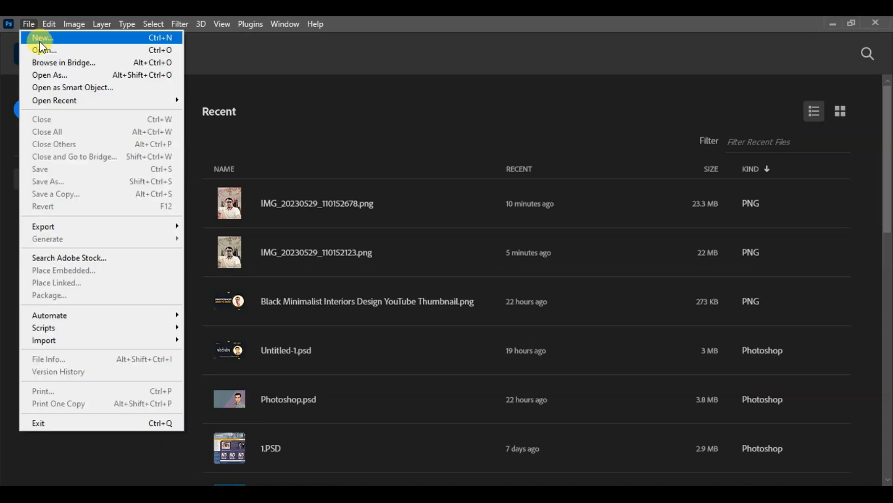
click(40, 40)
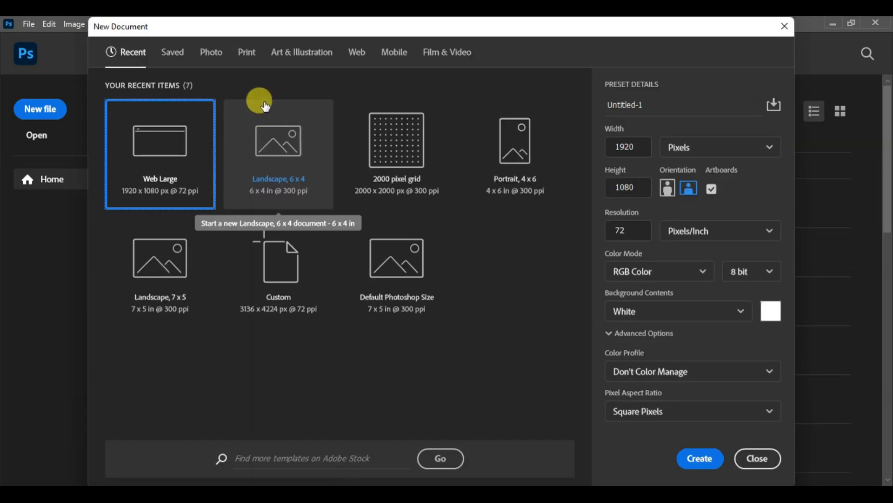
click(211, 56)
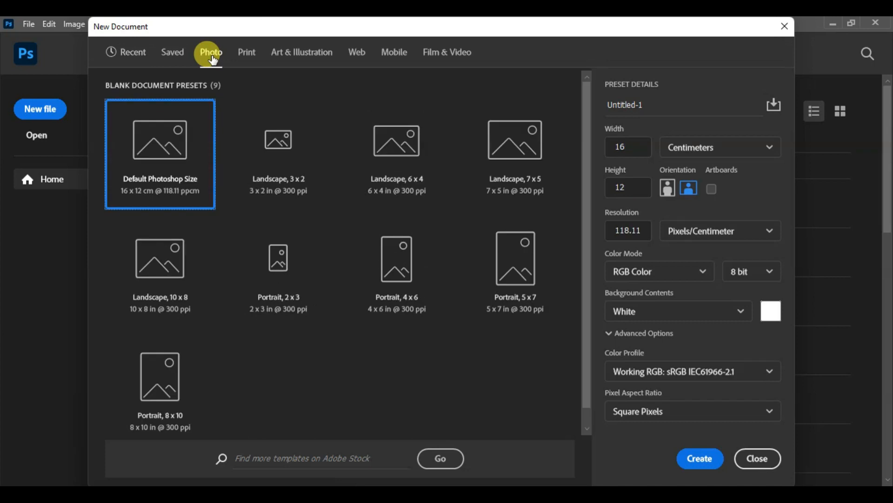
click(368, 150)
click(703, 460)
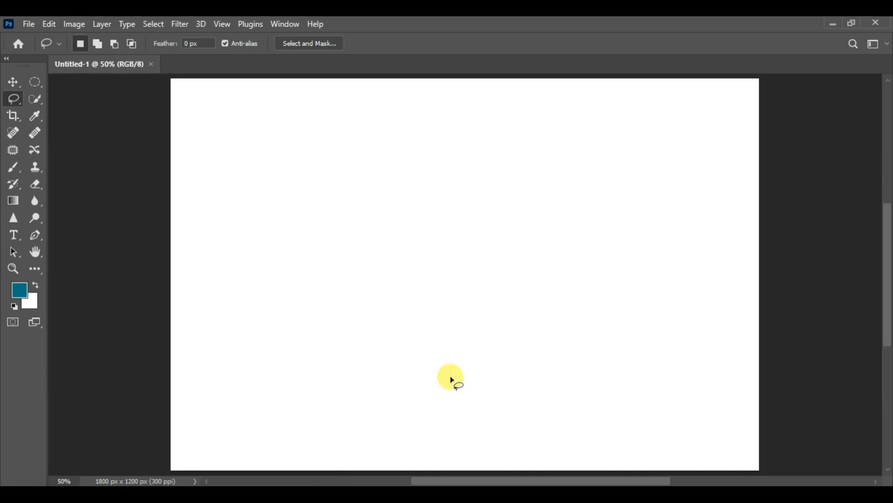
- Show the Layers panel and fit the whole blank canvas in view
click(289, 30)
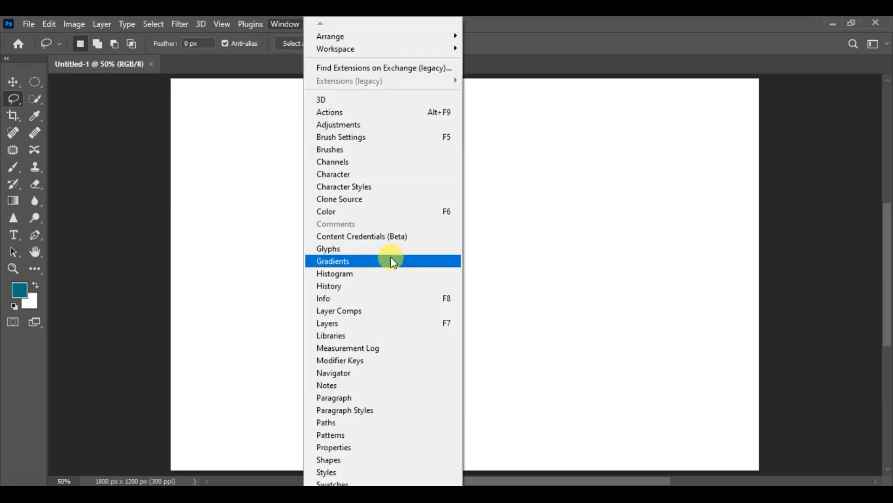
click(382, 323)
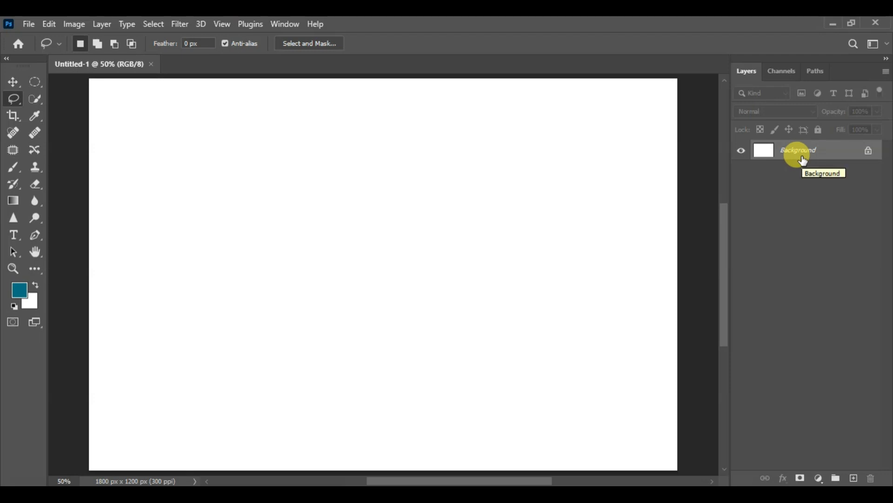
scroll(379, 218, down, 2)
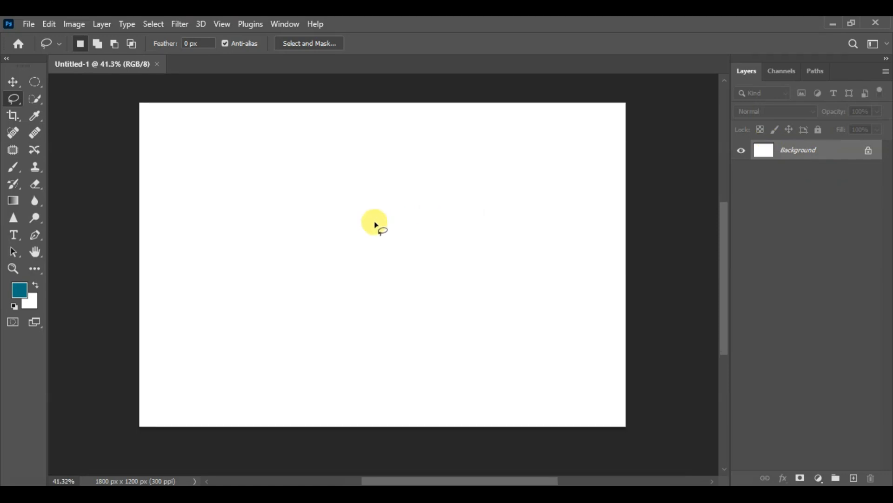
mouse_move(403, 181)
mouse_down()
mouse_move(389, 199)
mouse_move(393, 187)
mouse_up()
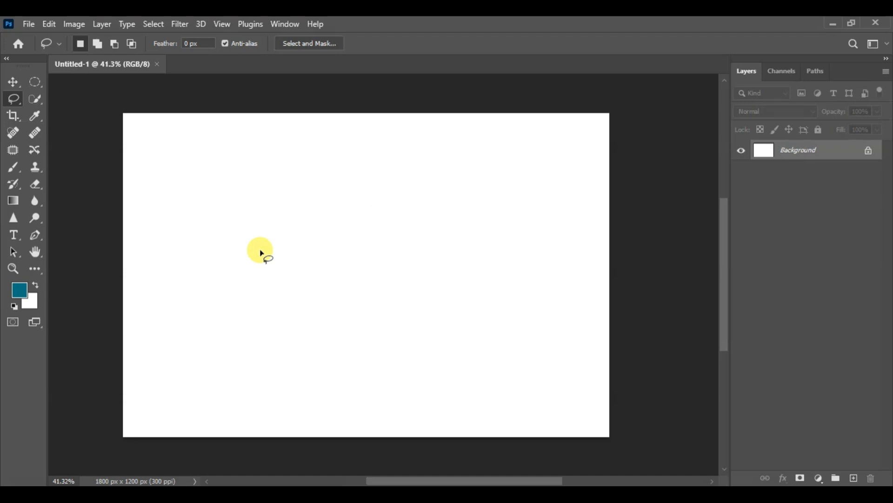
scroll(261, 254, up, 1)
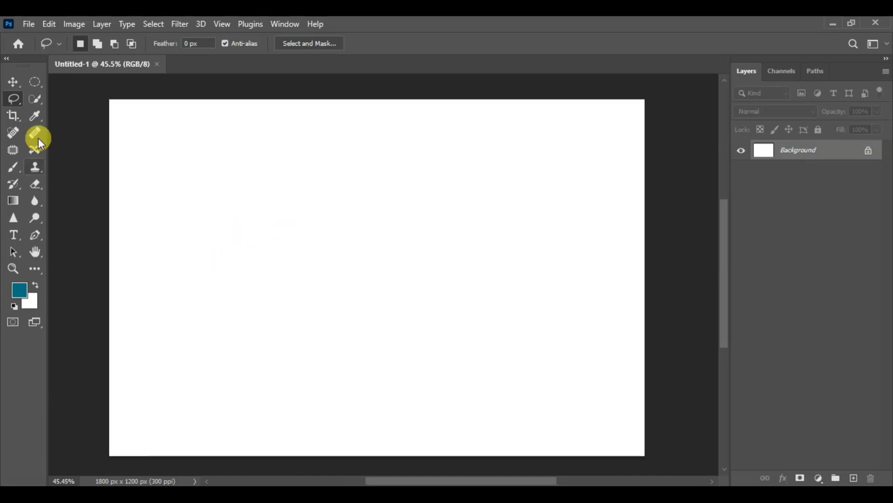
- Outline a closed, cloud-like freehand selection in the upper middle of the canvas with the Lasso tool
right_click(20, 101)
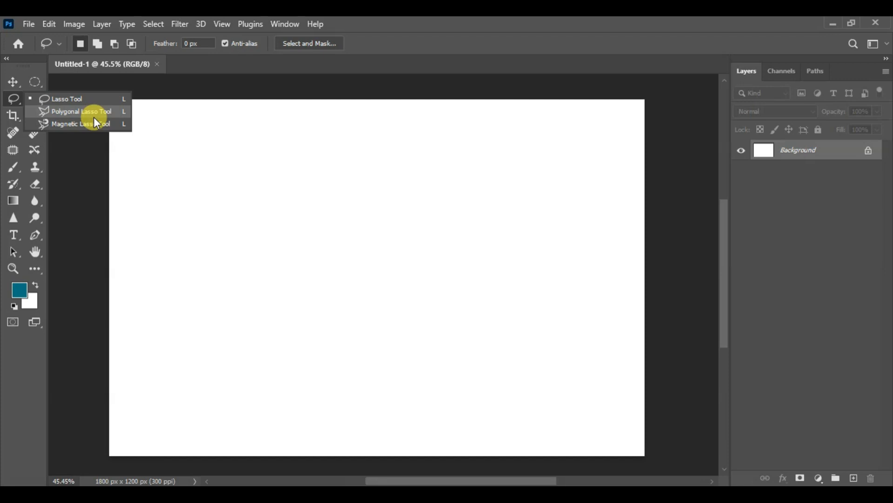
click(82, 98)
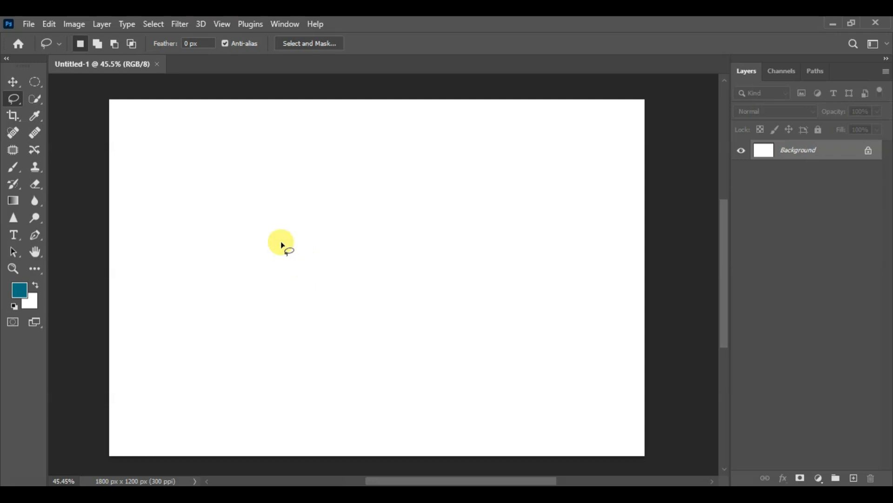
mouse_move(266, 214)
mouse_down()
mouse_move(262, 189)
mouse_move(276, 178)
mouse_move(295, 185)
mouse_move(297, 201)
mouse_move(318, 180)
mouse_move(354, 180)
mouse_move(357, 216)
mouse_move(391, 221)
mouse_move(399, 254)
mouse_move(365, 280)
mouse_move(357, 276)
mouse_move(362, 288)
mouse_move(335, 306)
mouse_move(300, 295)
mouse_move(303, 262)
mouse_move(272, 270)
mouse_move(256, 258)
mouse_move(269, 213)
mouse_up()
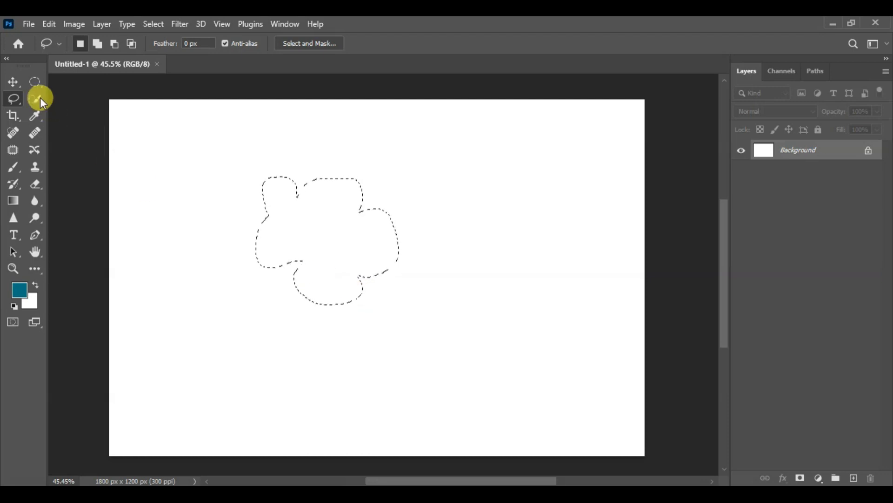
- Replace the freehand selection with a rectangular marquee around the upper middle of the canvas, using New Selection mode
click(38, 85)
click(78, 89)
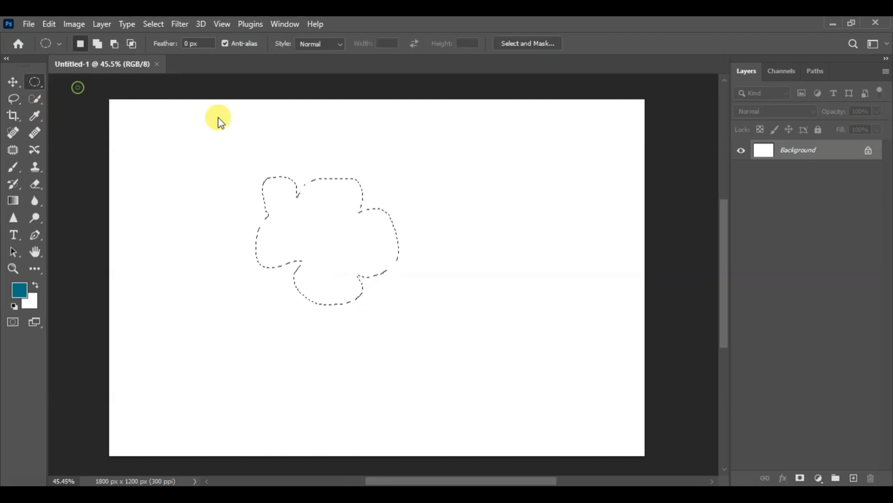
mouse_move(210, 120)
mouse_down()
mouse_move(373, 154)
mouse_move(434, 199)
mouse_move(501, 315)
mouse_up()
click(424, 205)
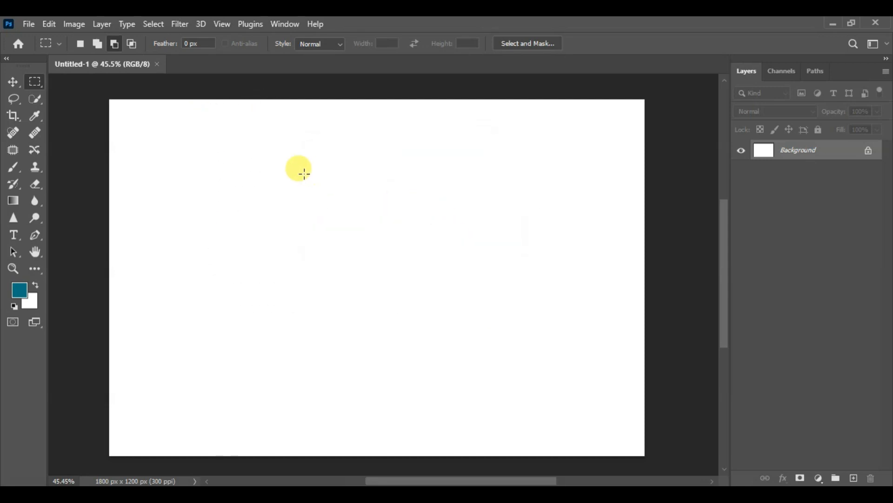
click(82, 45)
drag(255, 171, 452, 283)
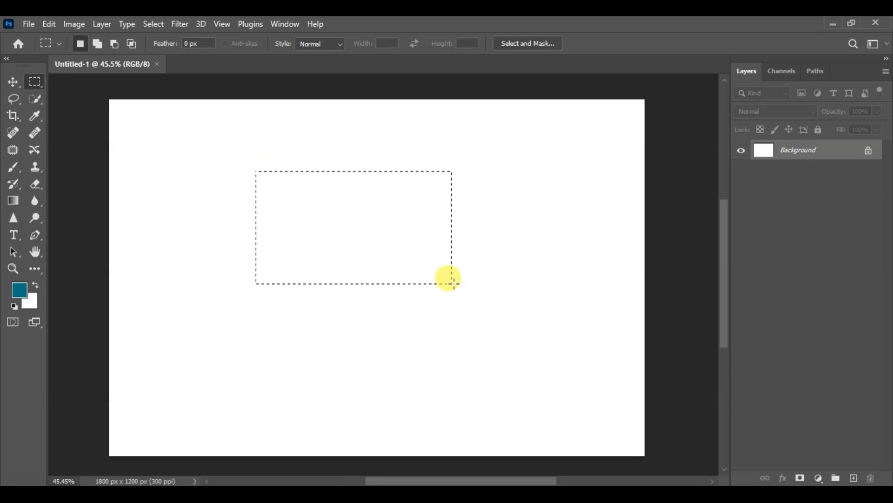
- Replace the rectangle with an upright elliptical marquee selection in the upper middle of the canvas
right_click(35, 82)
click(92, 95)
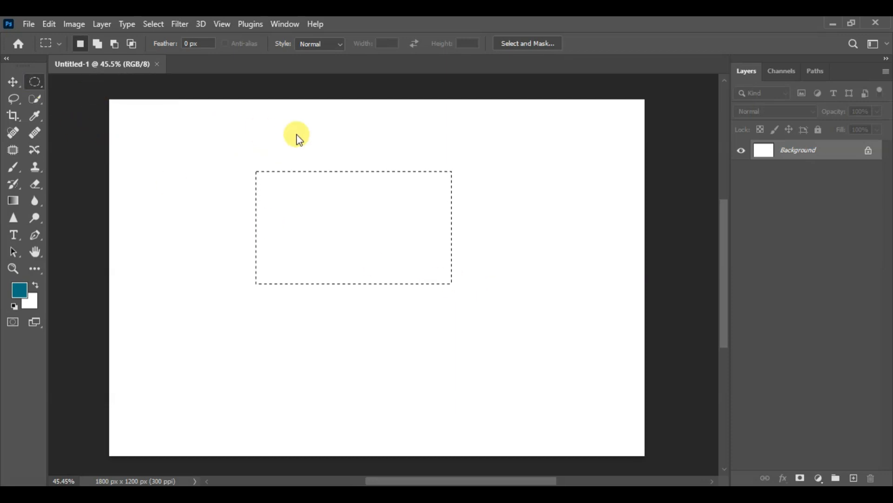
drag(306, 130, 420, 264)
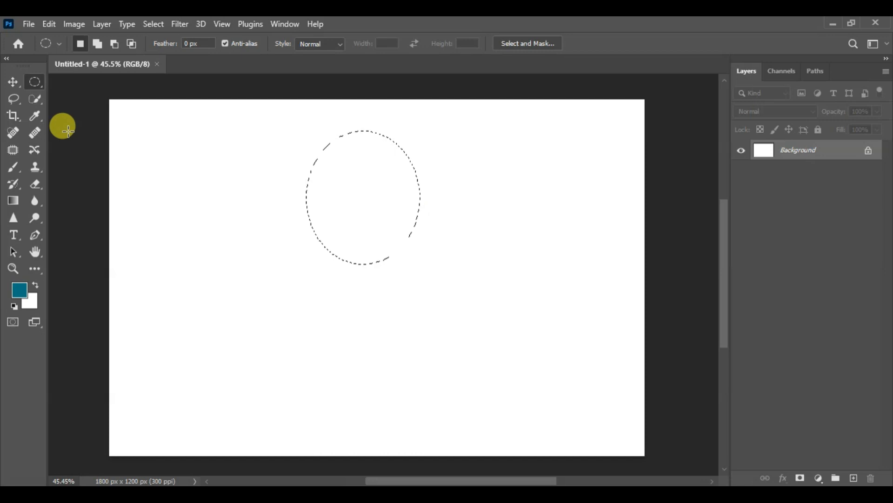
- Draw an irregular closed freehand selection below the canvas centre with the Lasso tool and deselect it
click(15, 98)
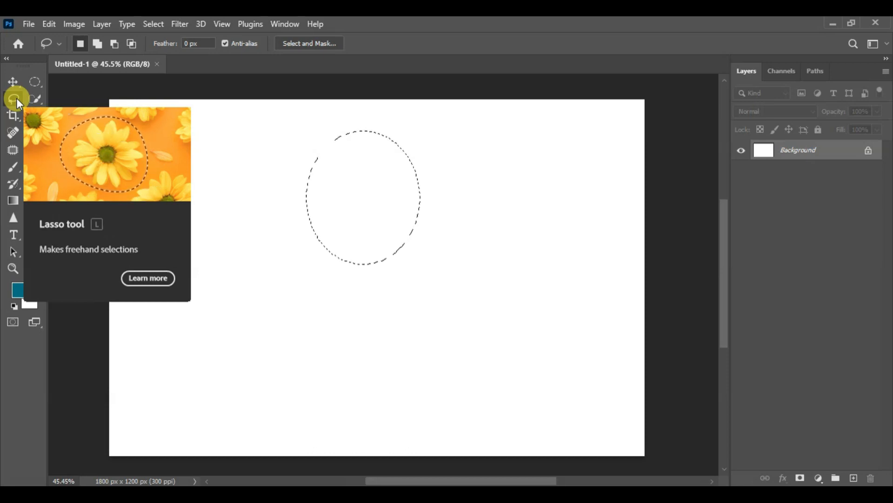
mouse_move(389, 301)
mouse_down()
mouse_move(414, 261)
mouse_move(424, 294)
mouse_move(452, 316)
mouse_move(432, 330)
mouse_move(433, 364)
mouse_move(409, 372)
mouse_move(397, 353)
mouse_move(355, 359)
mouse_move(345, 341)
mouse_move(358, 324)
mouse_move(375, 326)
mouse_move(387, 302)
mouse_up()
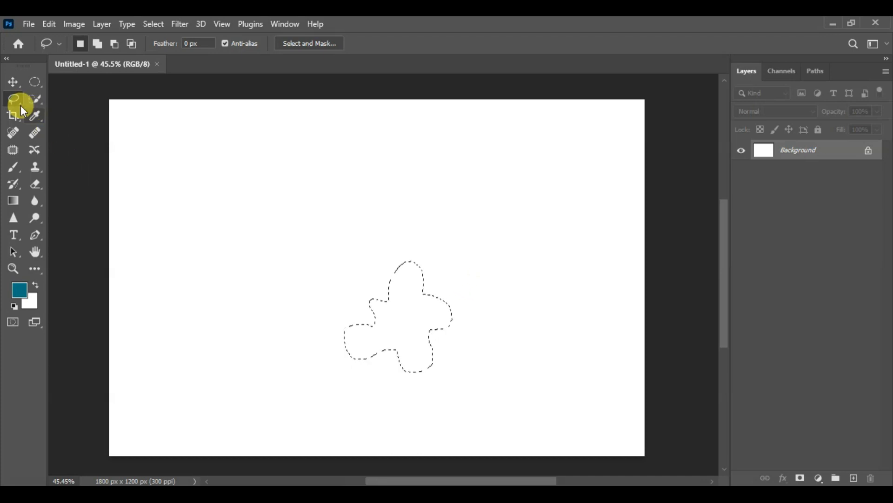
drag(19, 105, 66, 111)
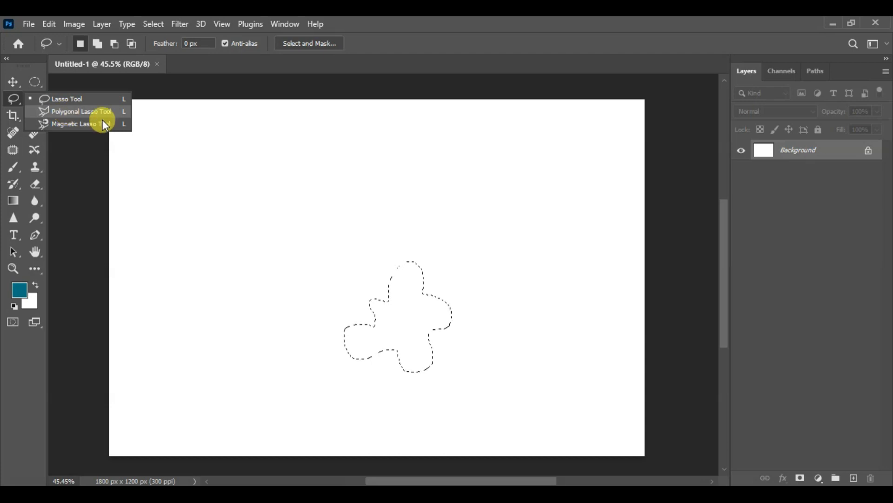
click(13, 82)
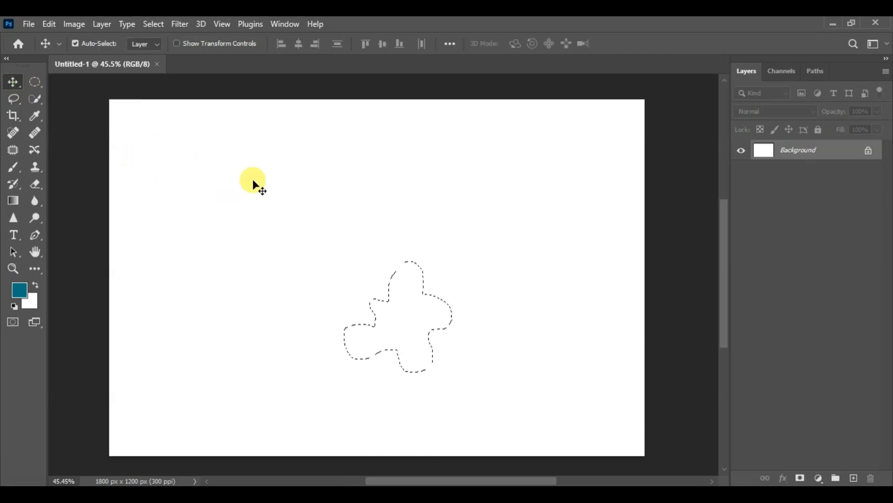
key(ctrl)
key(ctrl+d)
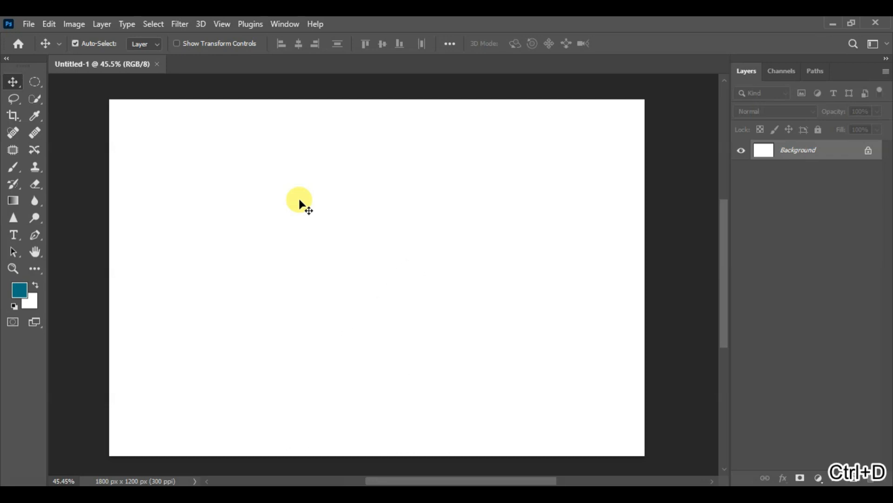
- Select the lower-left triangular half of the canvas with the Polygonal Lasso, running corner to corner along the diagonal
click(20, 102)
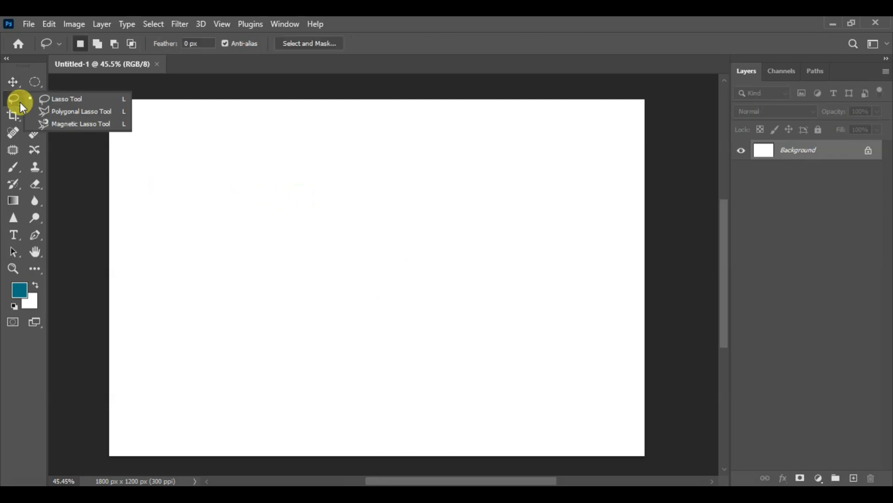
click(64, 116)
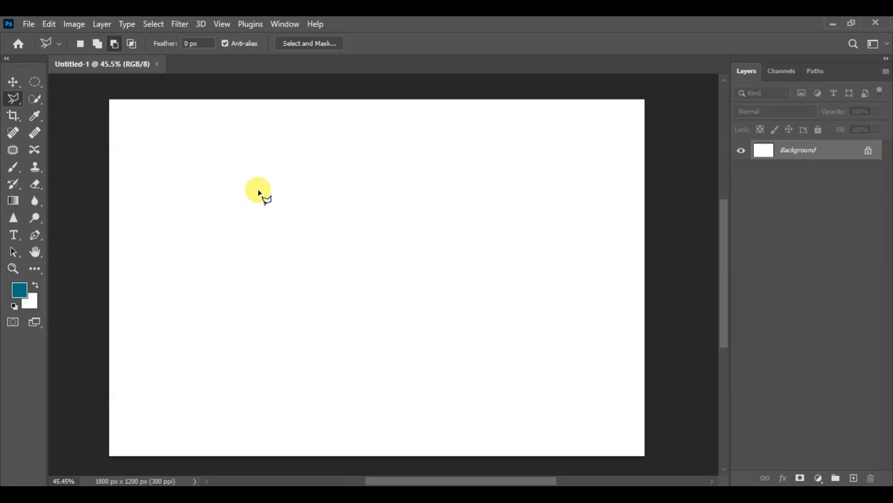
click(111, 101)
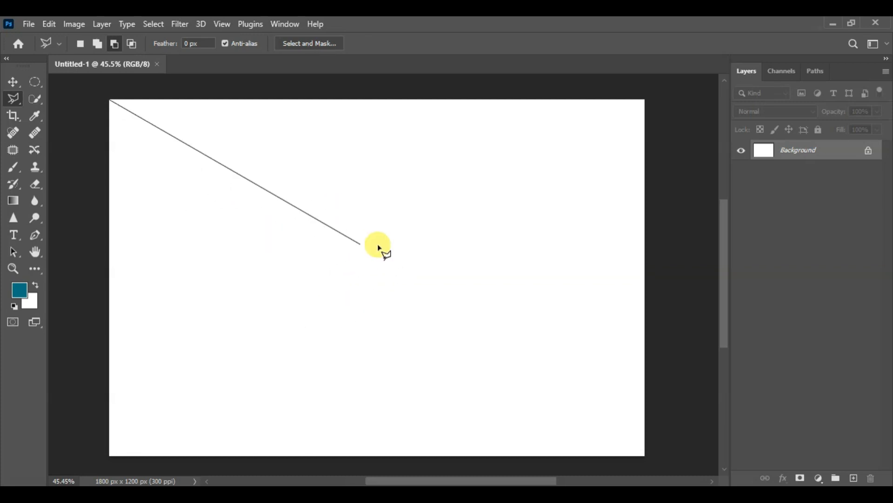
click(645, 455)
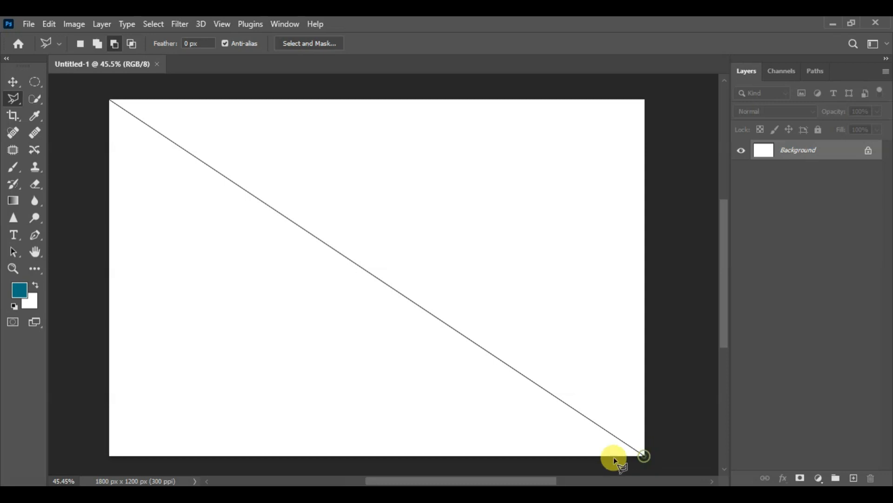
click(109, 454)
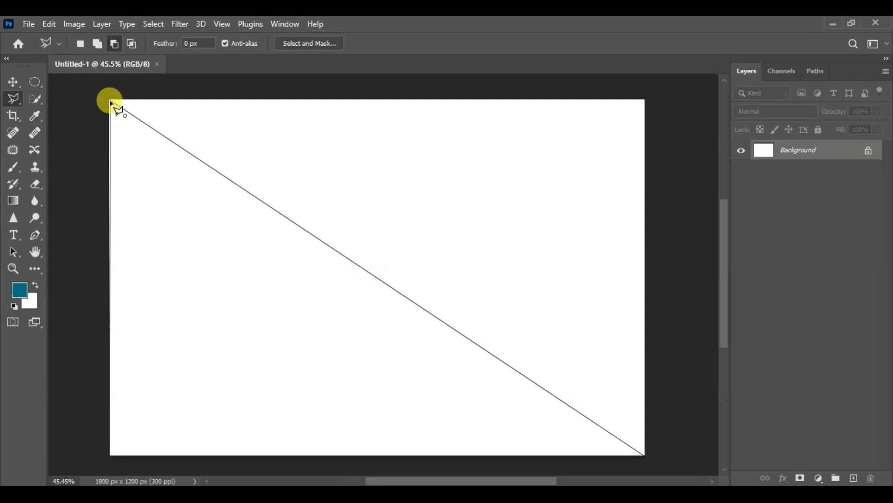
click(112, 102)
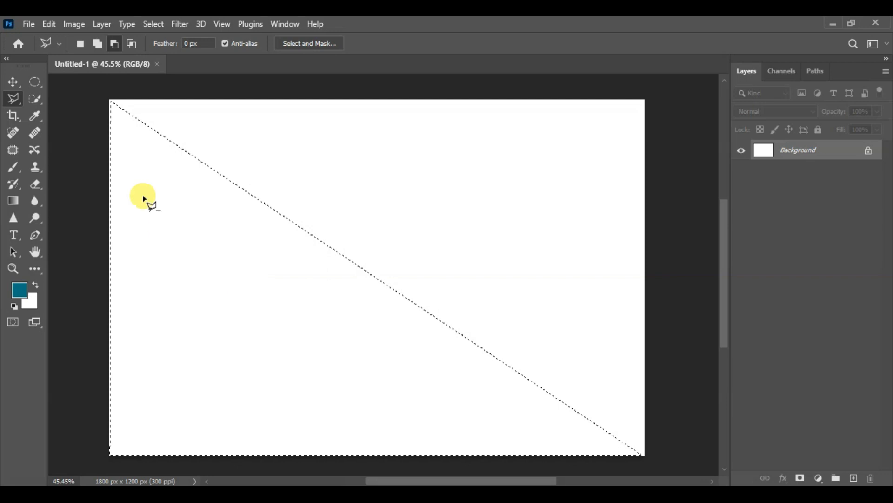
- Inspect the triangular selection's fit at the canvas's upper-left corner and deselect it
scroll(96, 99, up, 5)
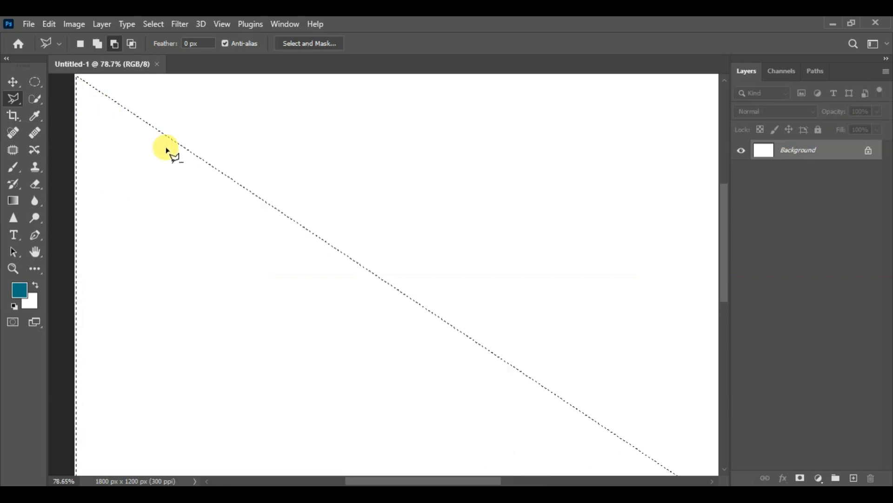
scroll(299, 231, up, 5)
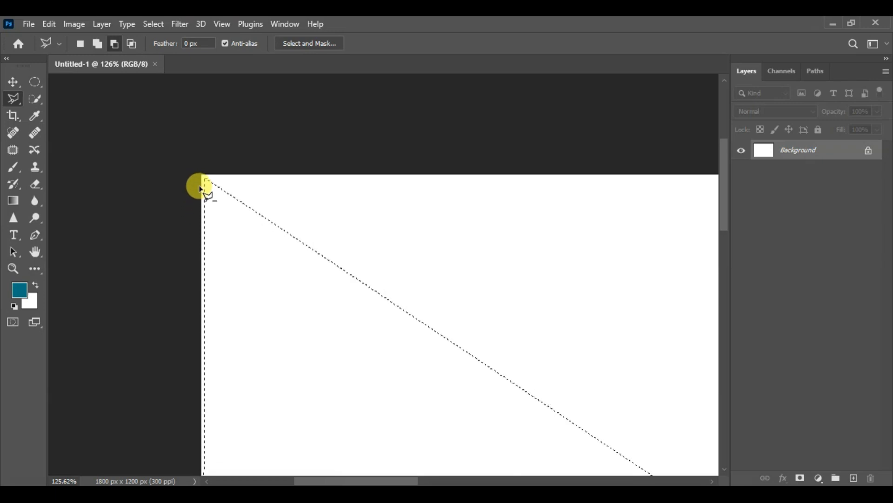
scroll(201, 186, down, 5)
drag(354, 246, 201, 137)
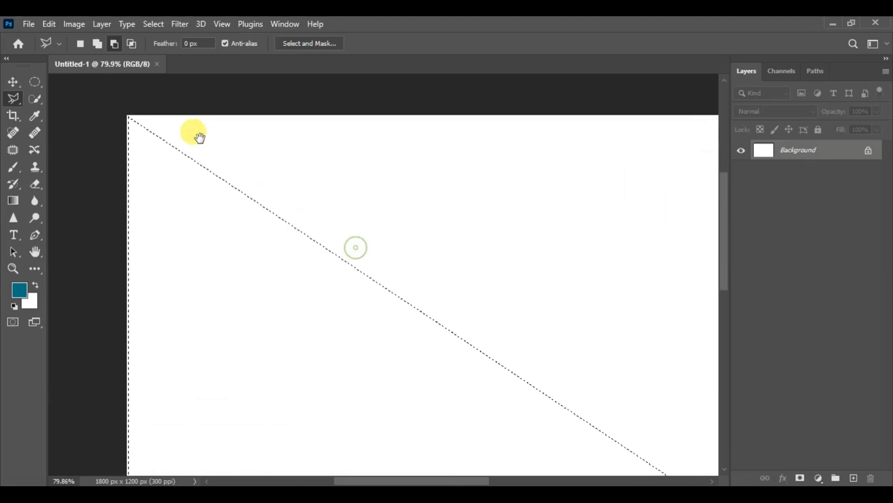
scroll(200, 138, down, 5)
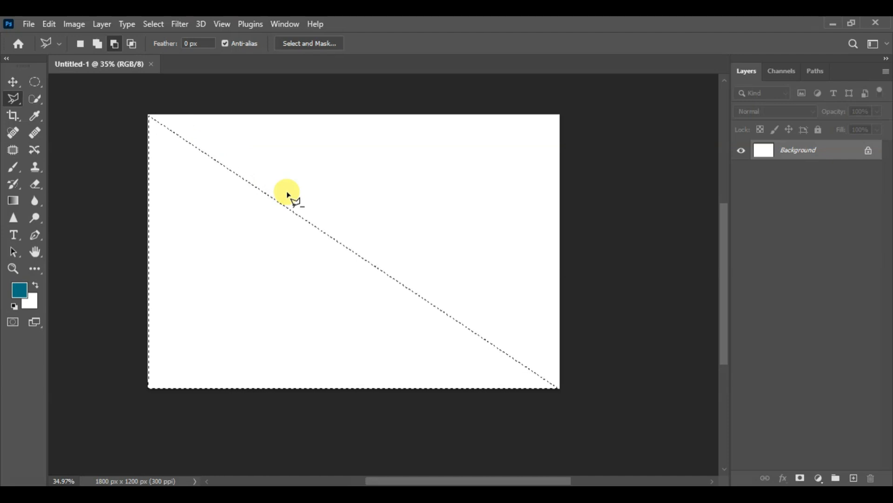
key(ctrl+d)
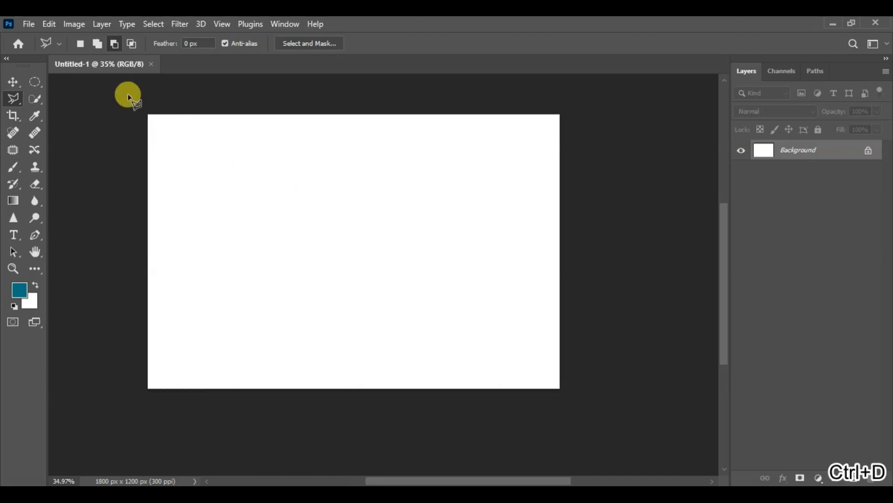
- Outline the lower-left half of the canvas with the Polygonal Lasso, from the upper-left corner through both lower corners, and close the selection
scroll(135, 102, up, 4)
scroll(132, 127, down, 2)
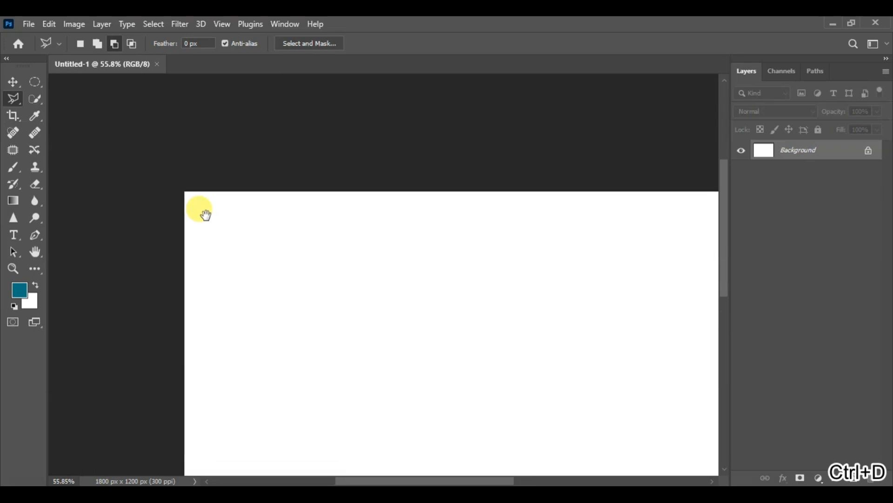
click(181, 188)
drag(486, 356, 343, 219)
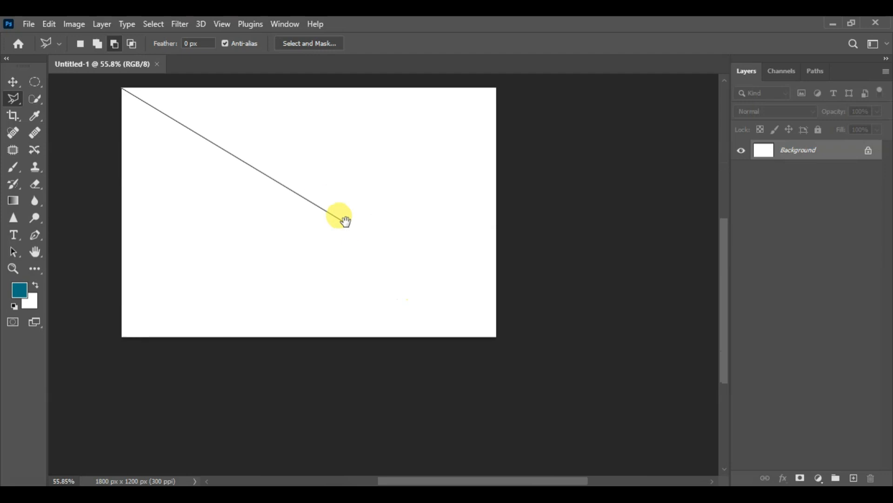
click(496, 337)
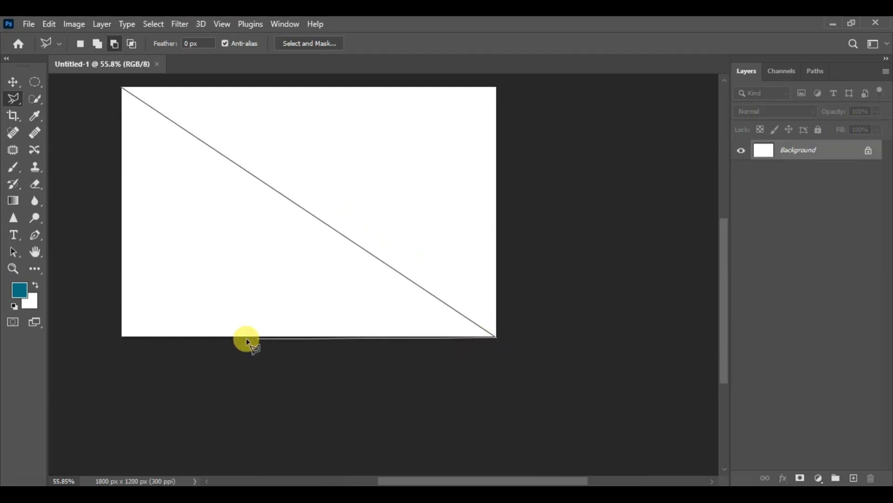
click(121, 337)
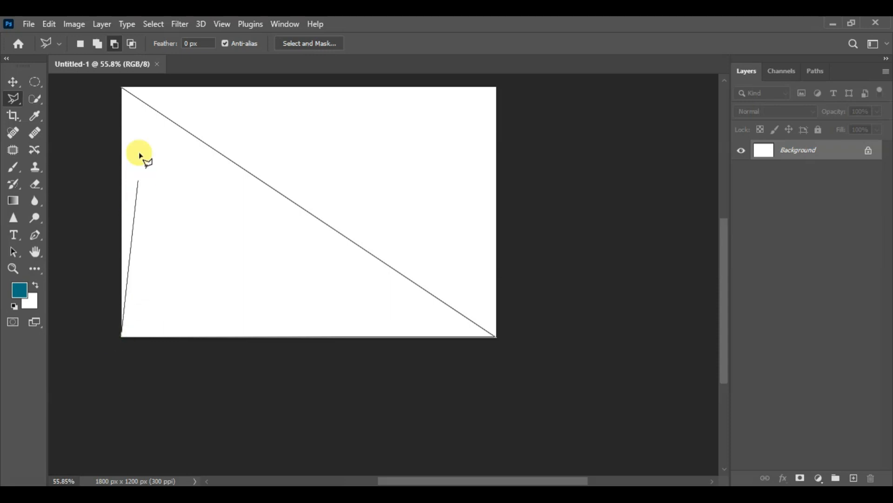
click(122, 88)
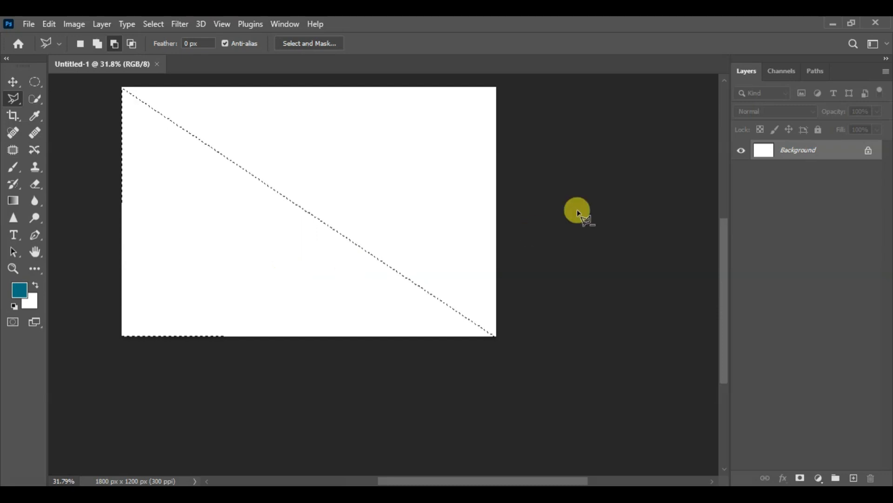
drag(722, 260, 725, 241)
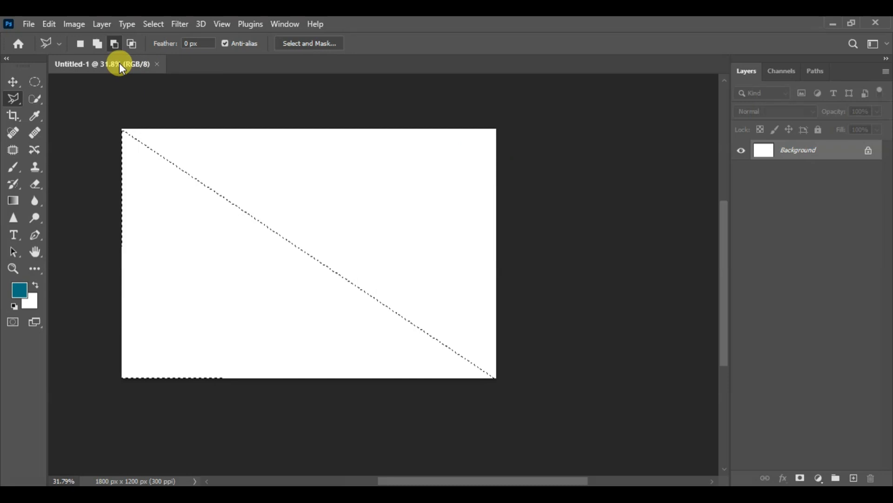
- Add a new empty layer above the Background for the triangle's fill
click(48, 23)
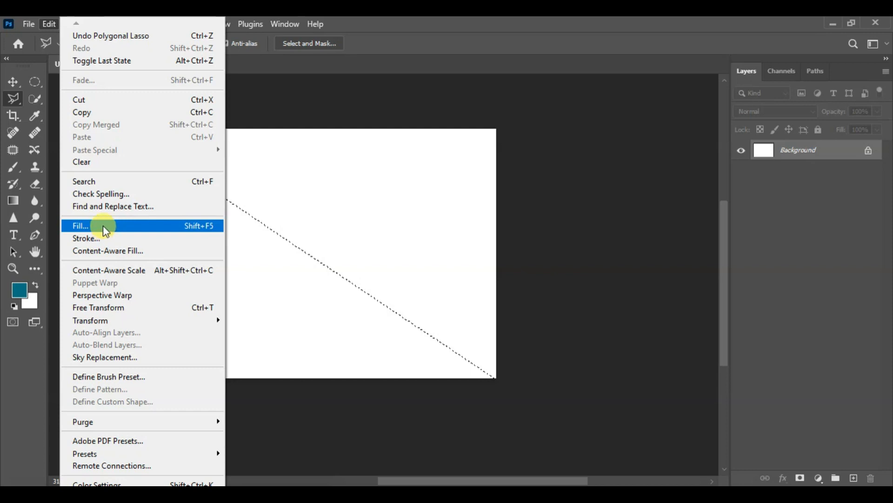
click(782, 244)
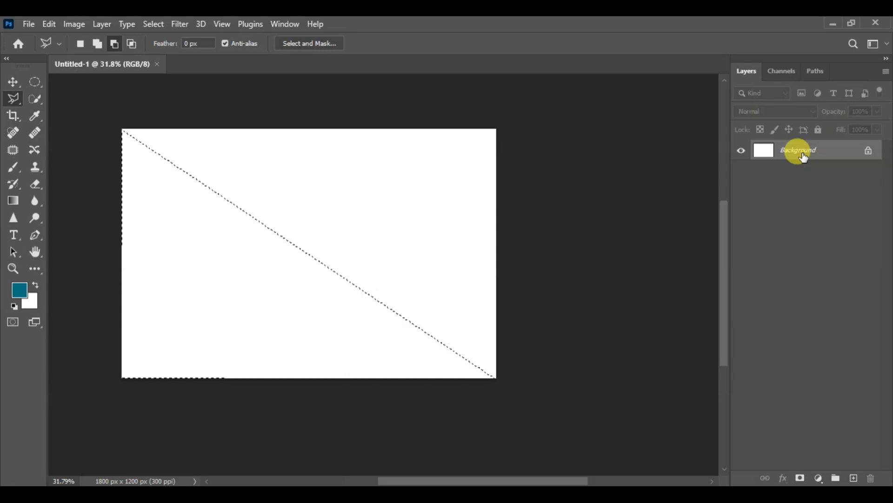
click(854, 478)
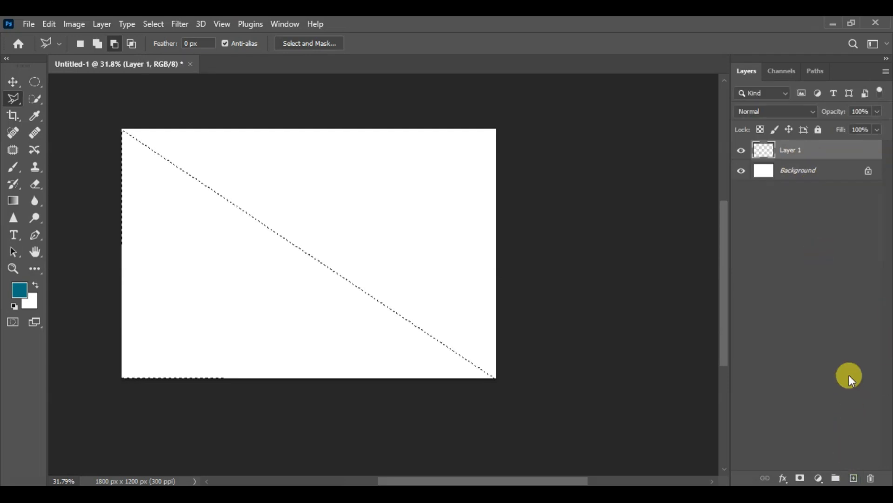
- Fill the triangular selection on the new layer with a custom bright blue at Normal mode and 100% opacity, and deselect it
click(46, 25)
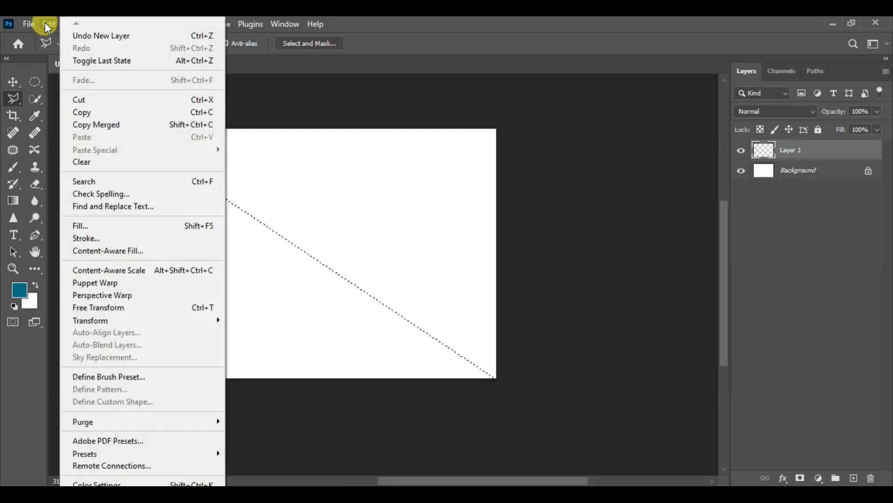
click(93, 226)
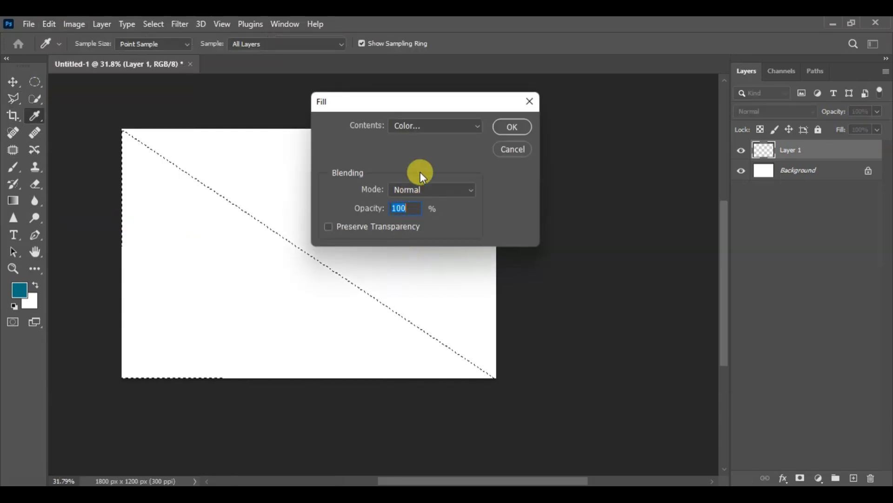
click(477, 128)
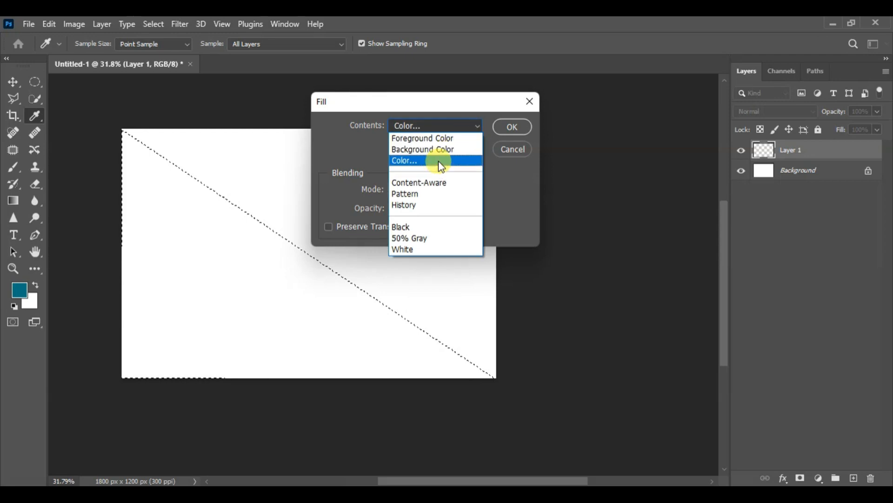
click(422, 163)
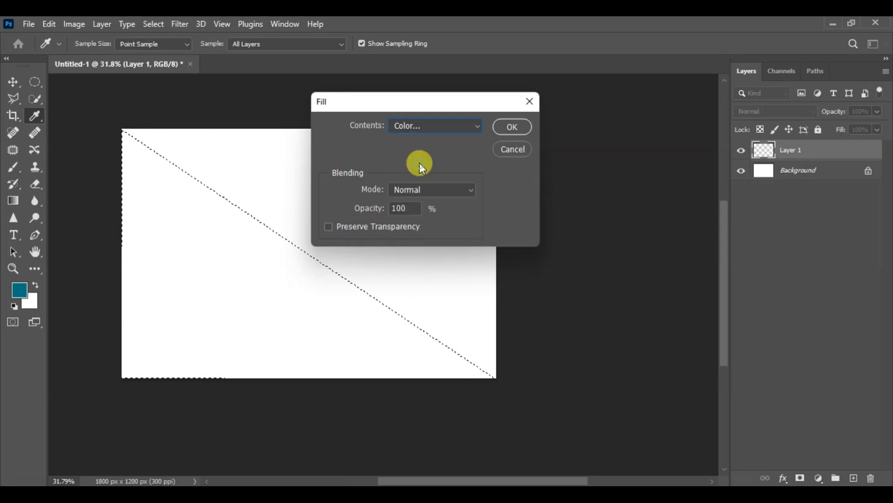
drag(331, 189, 457, 152)
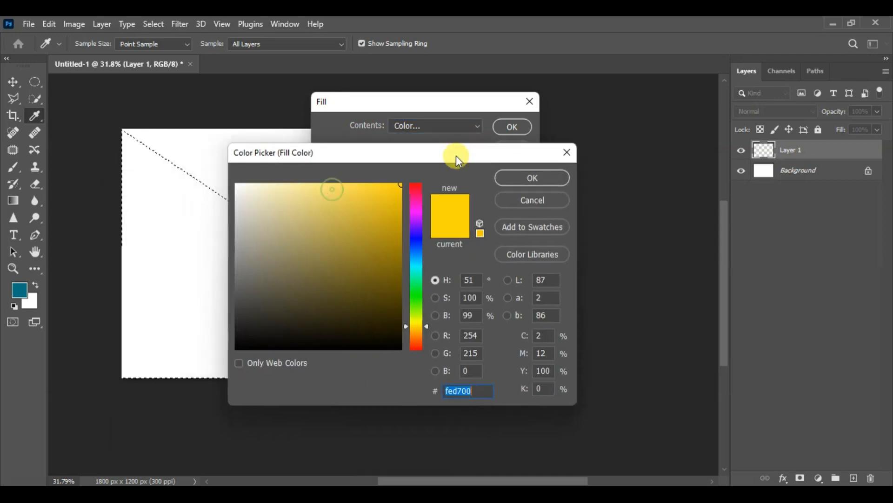
drag(413, 241, 411, 259)
drag(387, 206, 395, 217)
click(538, 177)
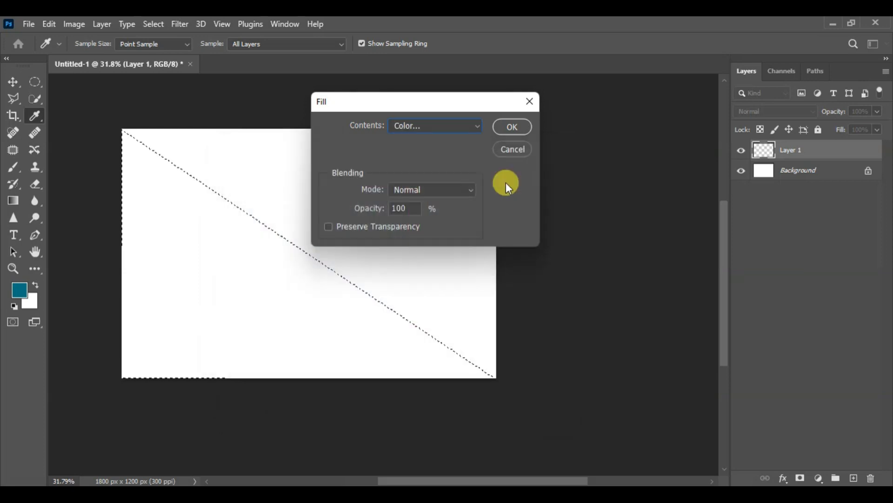
click(512, 127)
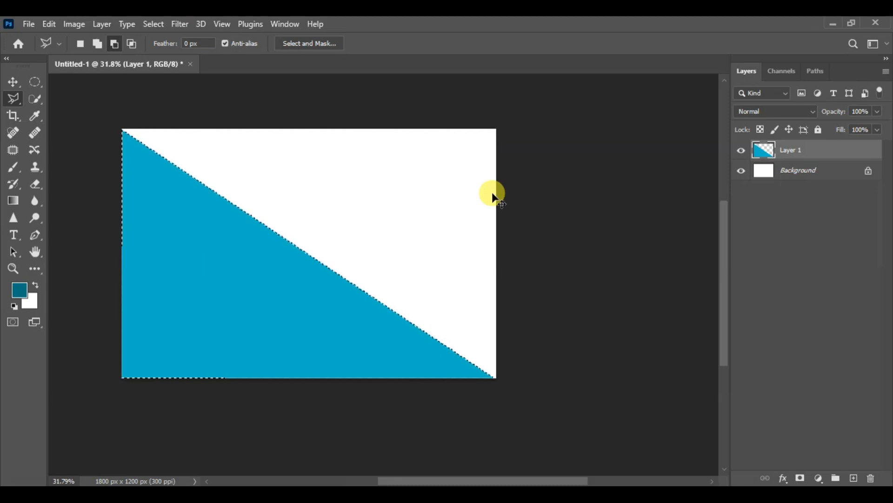
key(ctrl+d)
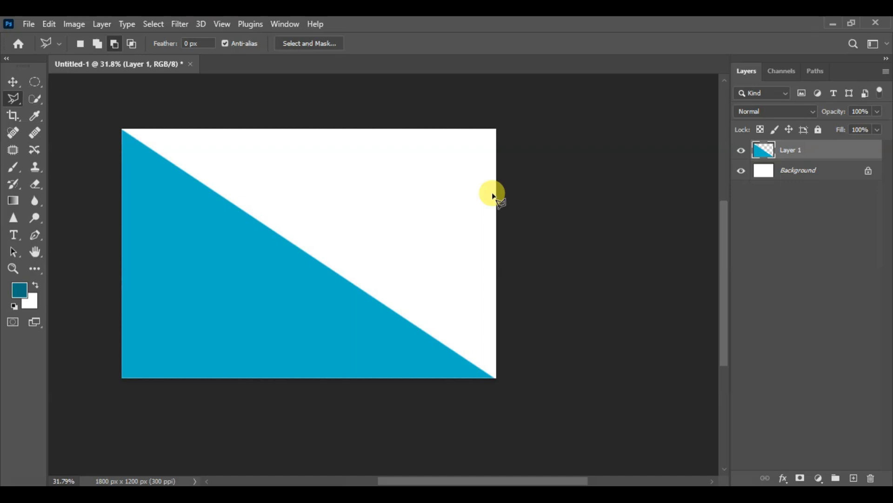
- Add another new layer and select the entire canvas with the Rectangular Marquee tool
click(854, 478)
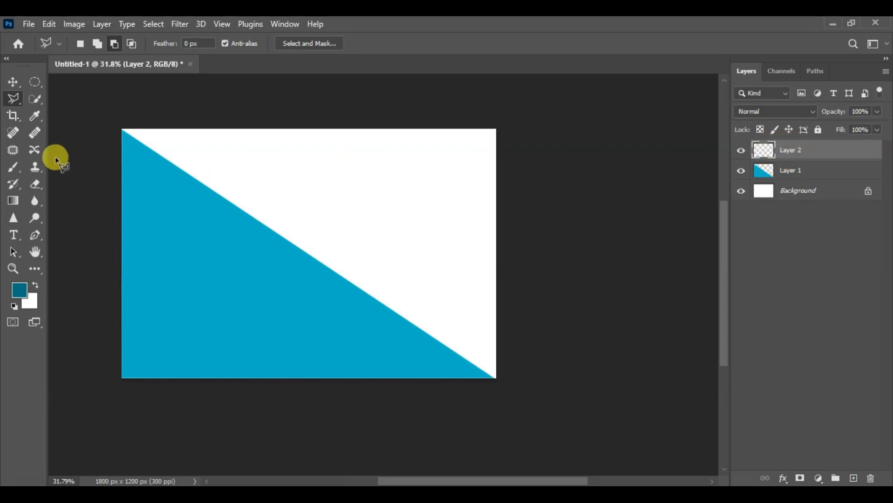
click(16, 104)
click(41, 84)
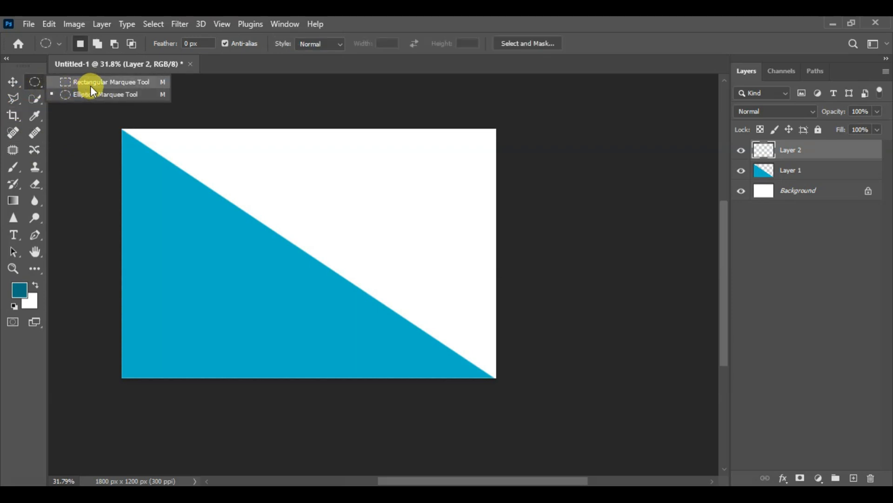
click(90, 83)
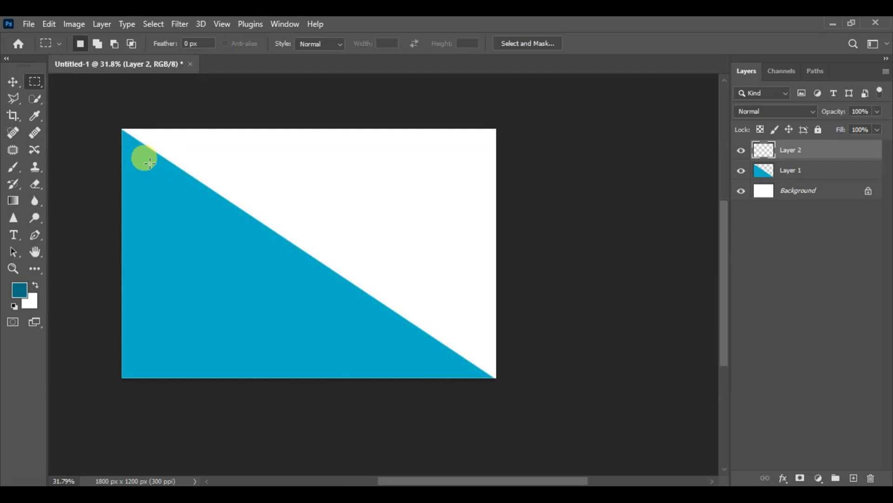
drag(122, 129, 497, 380)
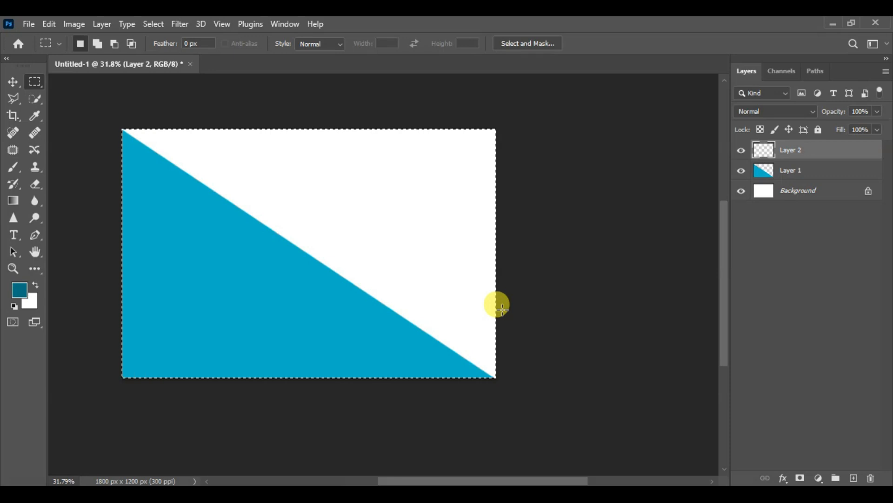
- Fill the full-canvas selection on the new layer with the dark yellow colour cbad09 and deselect it
click(47, 21)
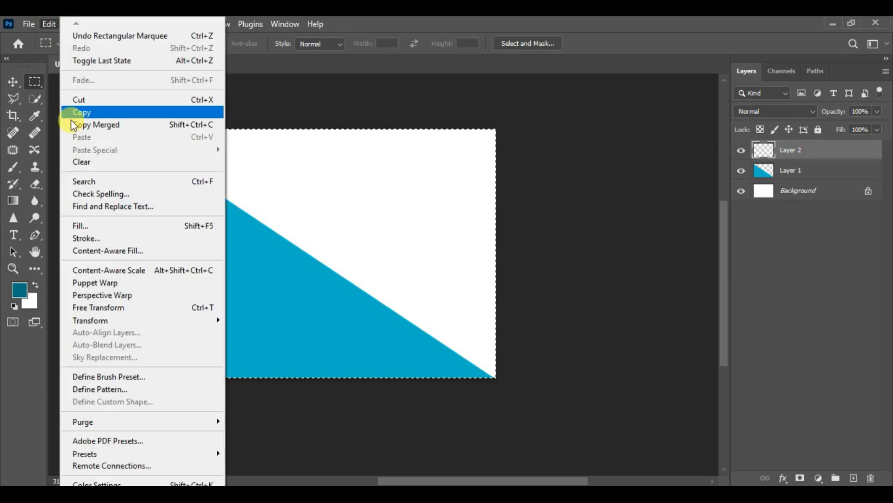
click(103, 228)
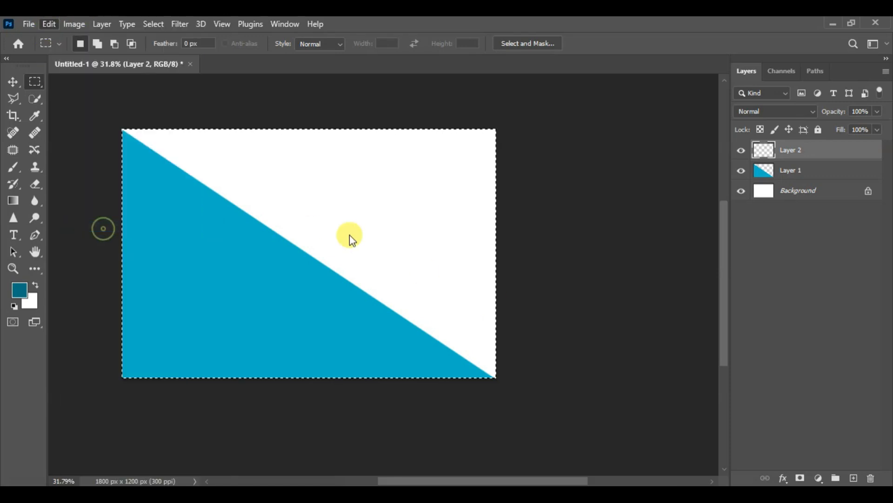
click(437, 127)
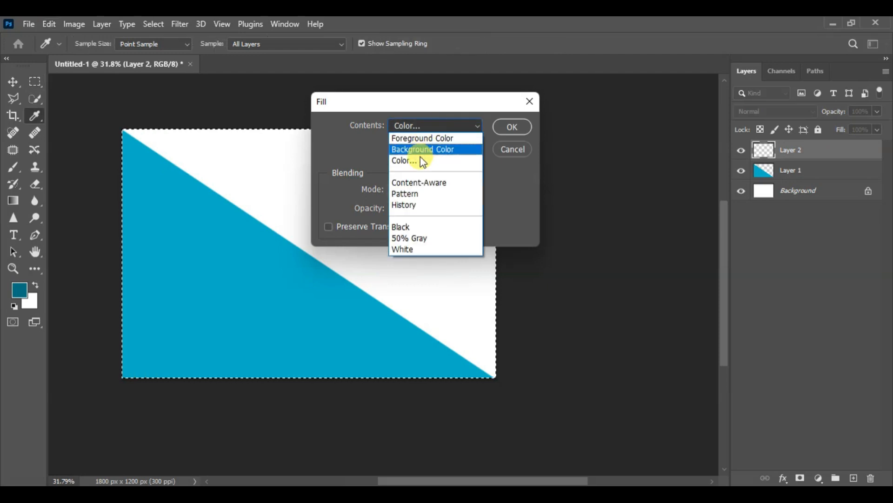
click(416, 160)
drag(413, 227, 415, 325)
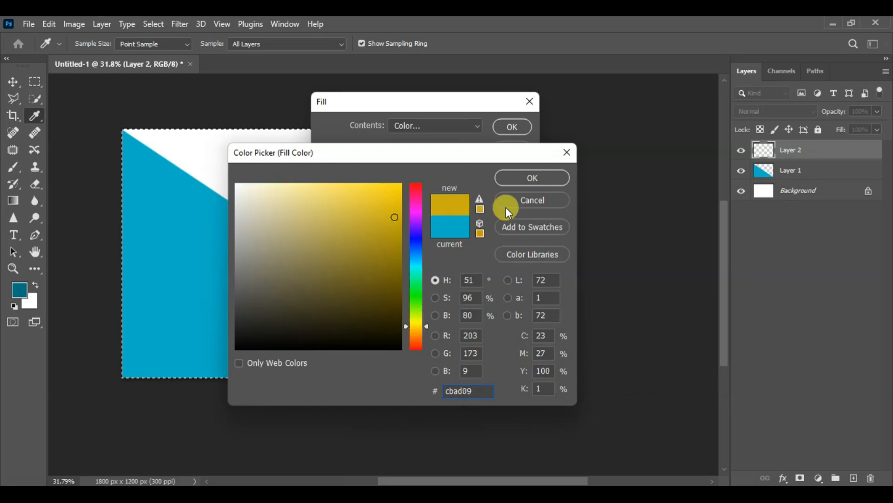
click(522, 179)
click(511, 127)
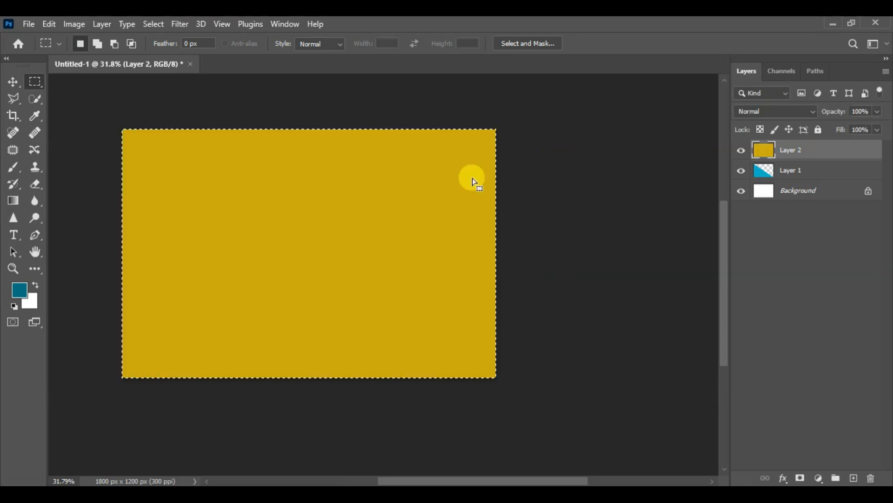
key(ctrl+d)
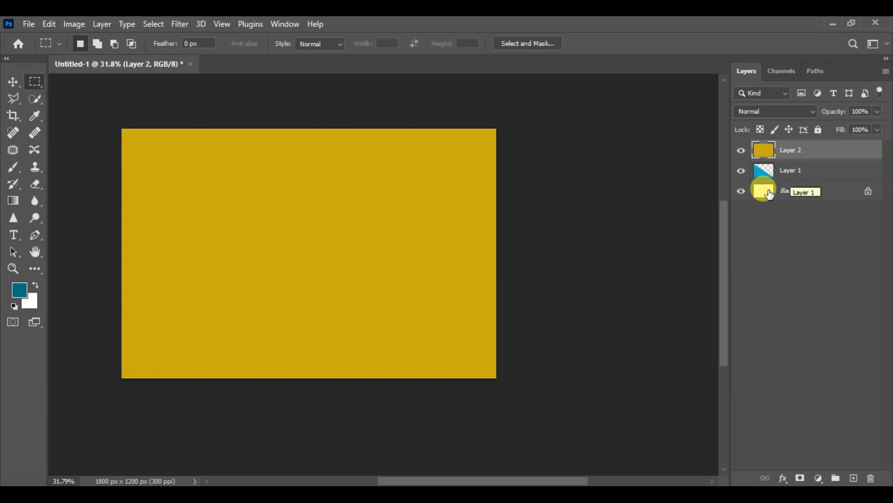
- Move the yellow layer beneath the blue triangle layer and toggle the triangle layer's visibility off and back on
drag(730, 225, 642, 236)
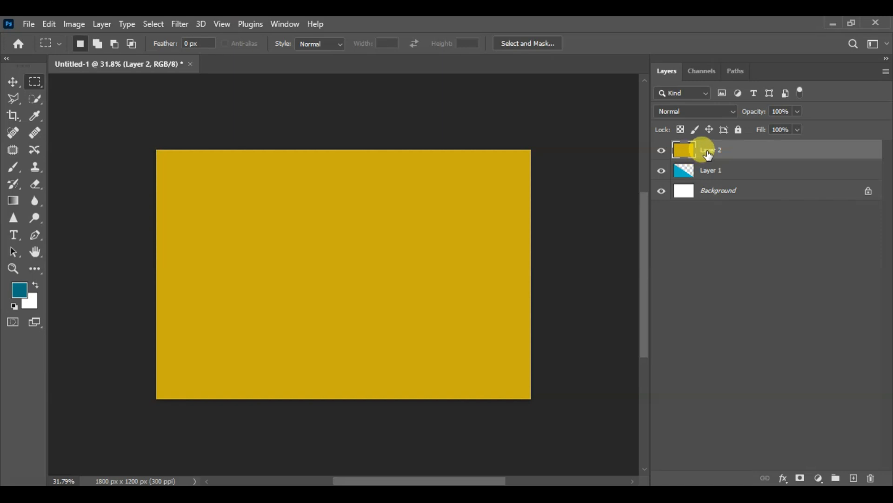
drag(711, 154, 711, 180)
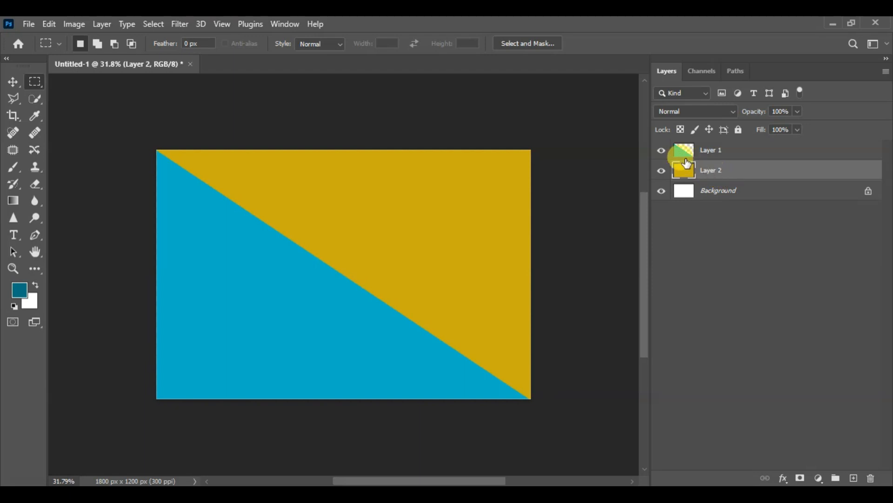
click(661, 150)
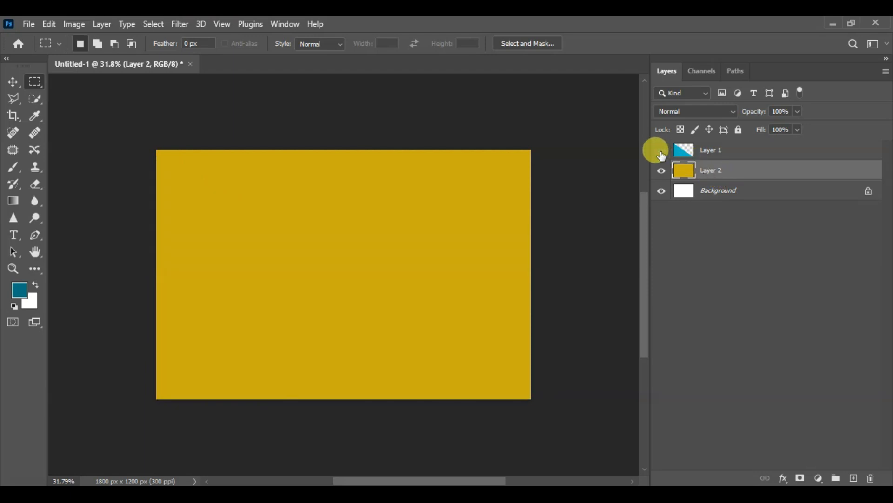
click(661, 151)
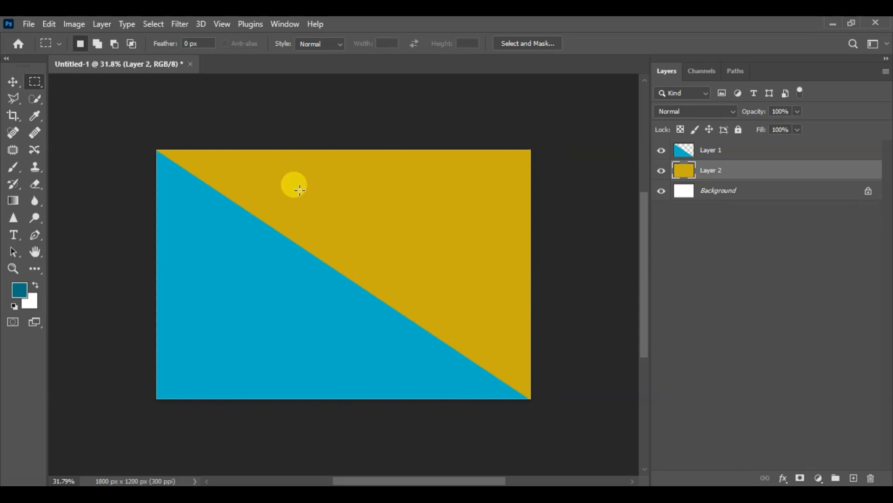
- Draw a small rectangular selection in the yellow area with the Polygonal Lasso, constraining its edges horizontally and vertically, and deselect it
scroll(361, 161, up, 3)
scroll(367, 182, up, 2)
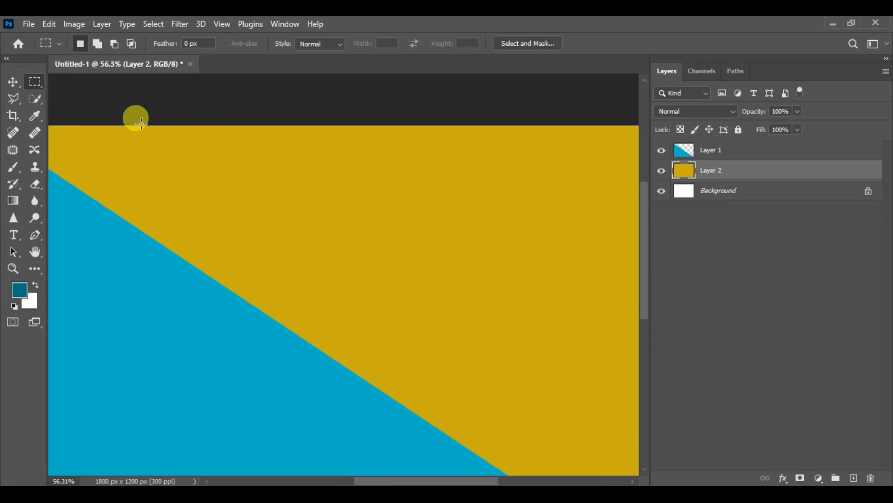
click(13, 100)
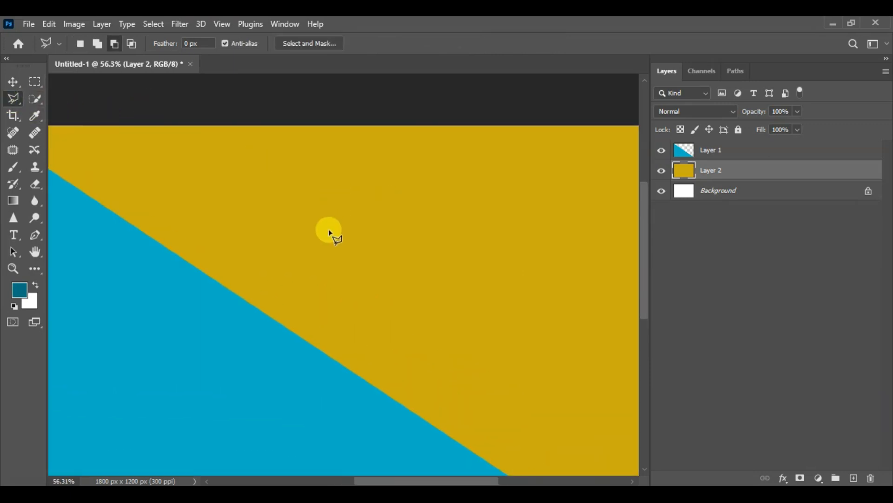
click(344, 208)
key(shift)
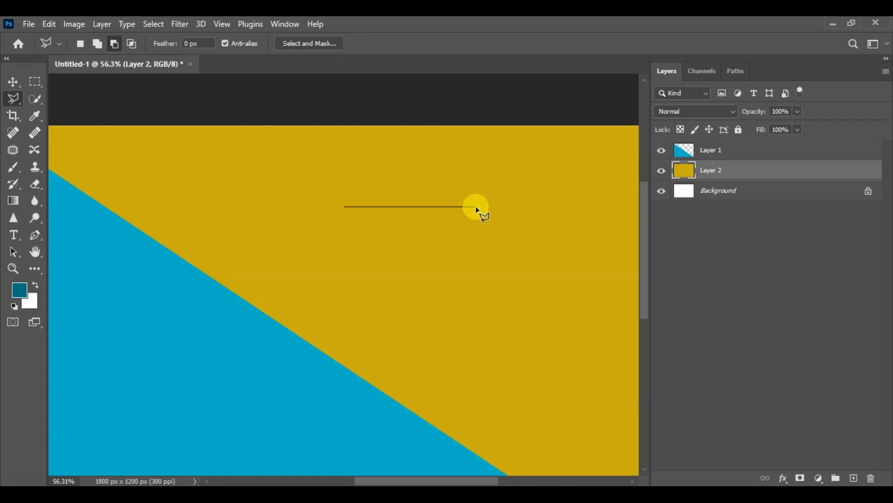
click(476, 206)
click(476, 278)
click(343, 279)
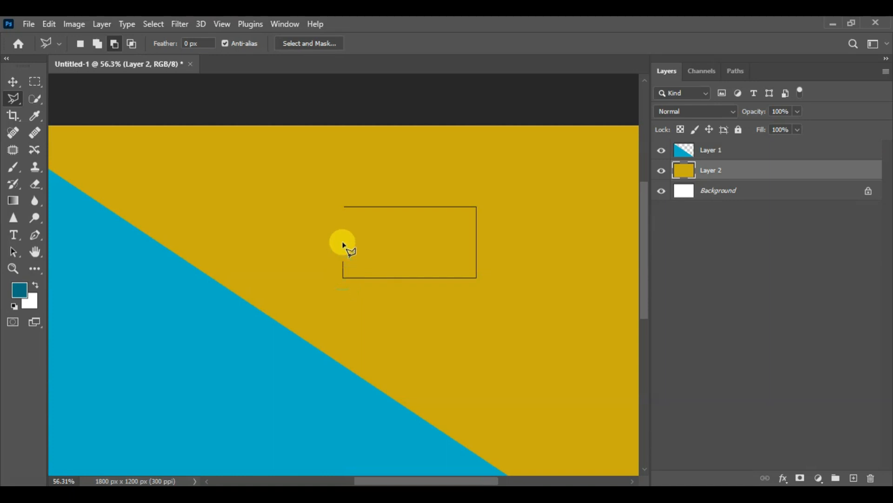
click(344, 206)
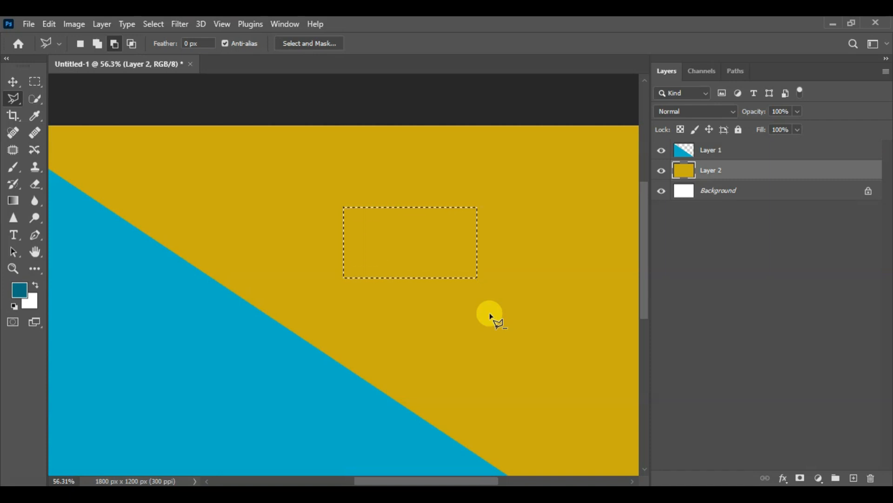
key(ctrl+d)
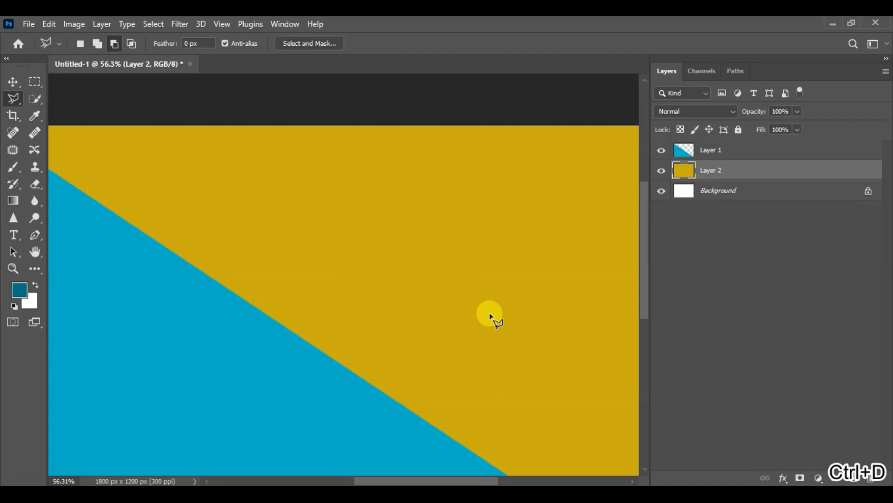
- Draw a small triangular Polygonal Lasso selection inside the yellow area
click(379, 239)
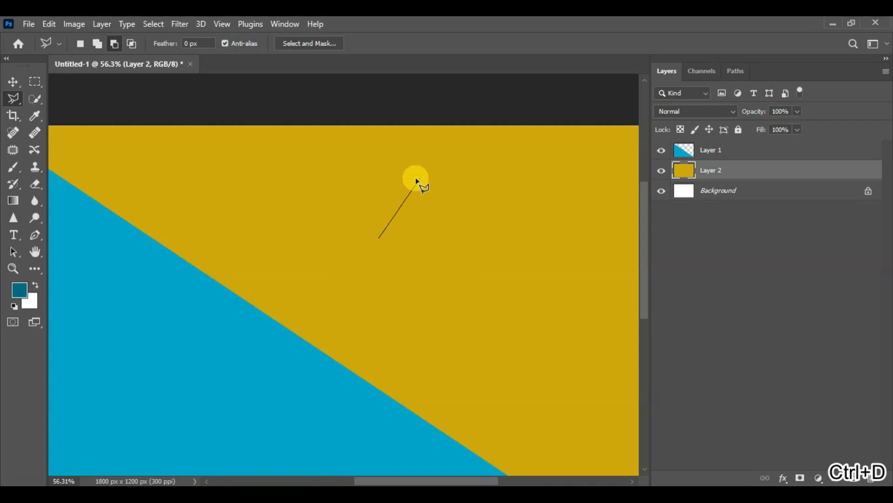
click(411, 176)
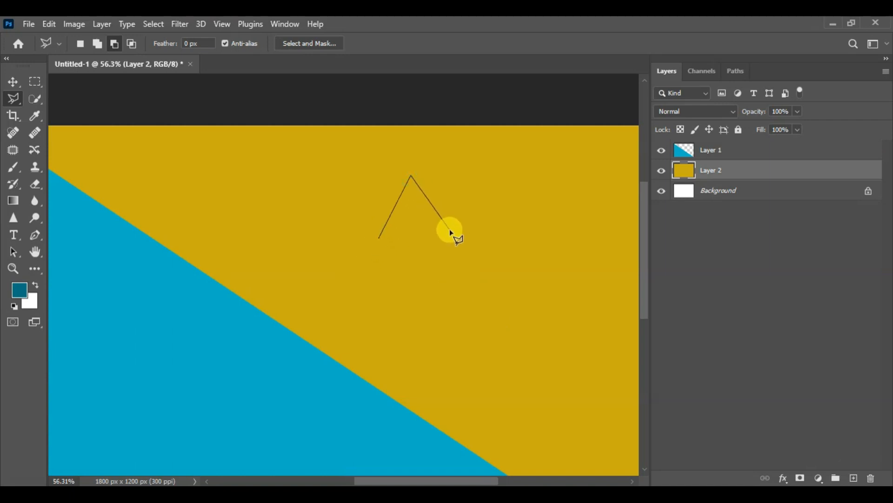
click(451, 230)
click(379, 238)
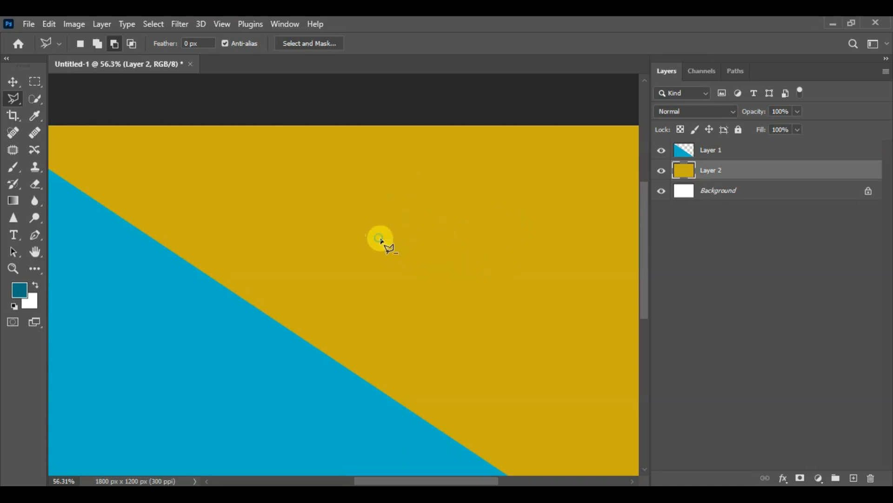
- Outline an open, many-sided ring around the triangular selection with the Polygonal Lasso in subtract mode, and clear the selection
click(414, 295)
click(474, 263)
click(480, 221)
click(456, 186)
click(411, 161)
click(363, 171)
click(347, 215)
click(355, 260)
click(382, 289)
click(412, 283)
click(421, 259)
click(379, 256)
click(371, 236)
click(371, 215)
click(387, 187)
click(401, 173)
click(421, 171)
click(445, 192)
click(455, 218)
click(459, 241)
click(449, 268)
click(426, 284)
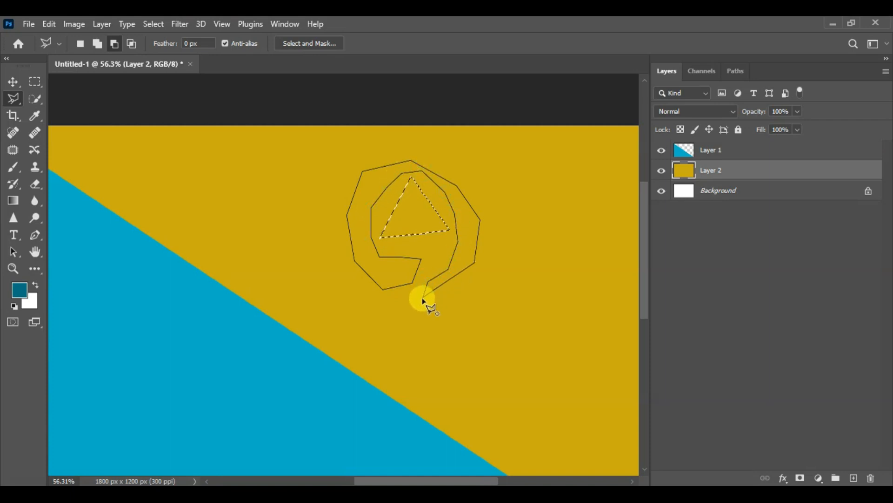
click(423, 300)
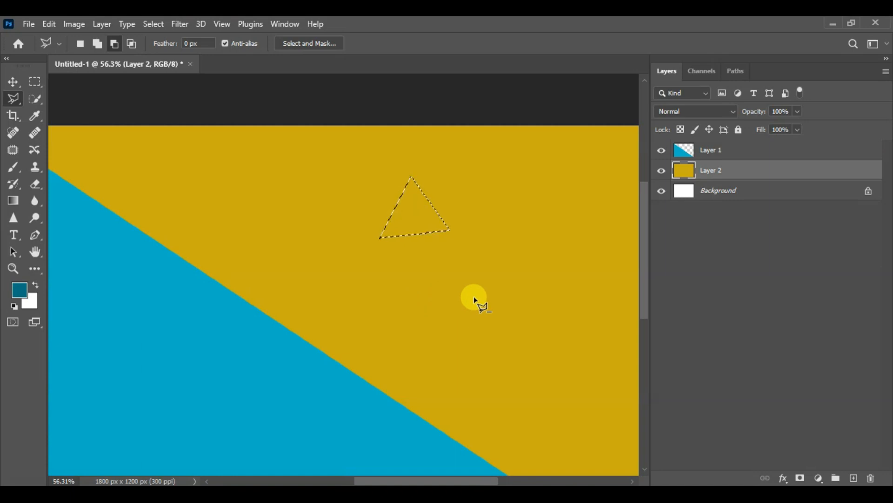
key(ctrl+d)
- Draw an irregular, hook-shaped Polygonal Lasso selection with straight segments in the yellow area and deselect it
click(366, 219)
click(385, 193)
click(436, 230)
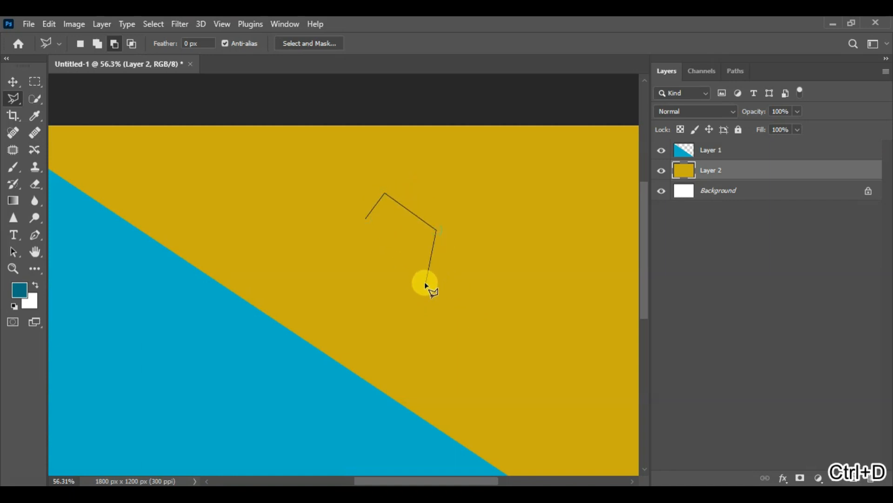
click(415, 333)
click(461, 338)
click(485, 262)
click(484, 213)
click(462, 169)
click(390, 160)
click(368, 184)
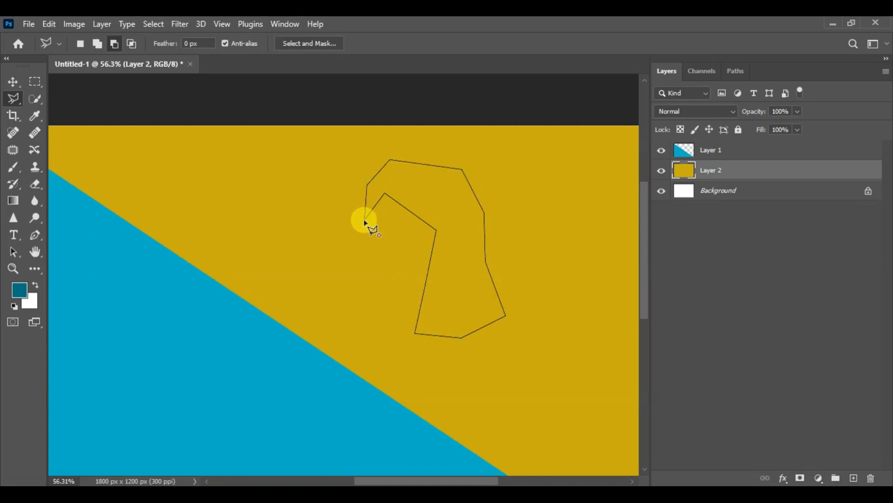
click(365, 221)
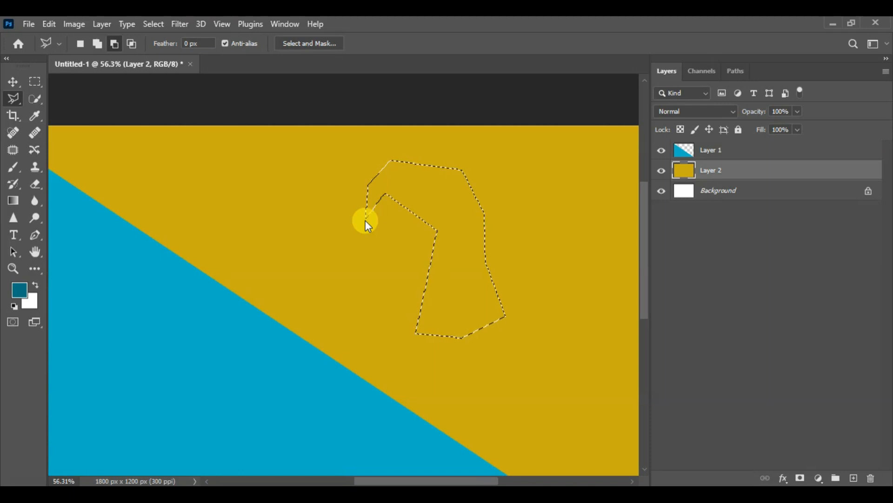
click(16, 101)
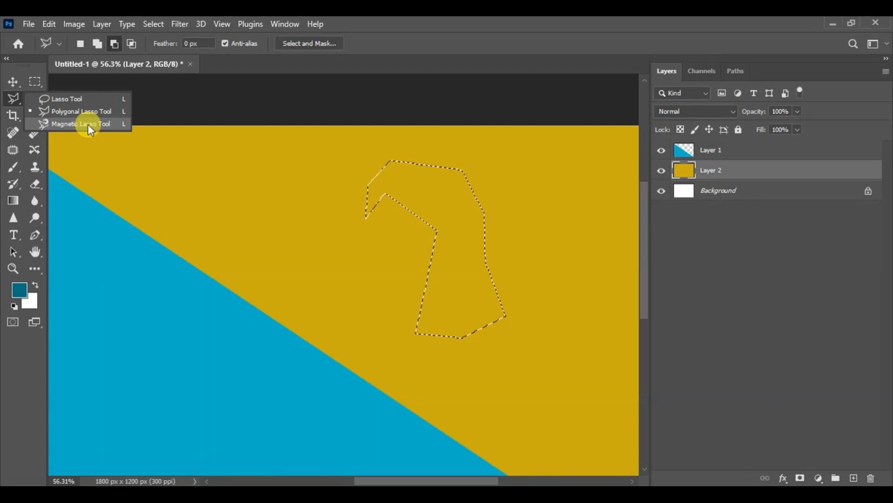
key(ctrl+d)
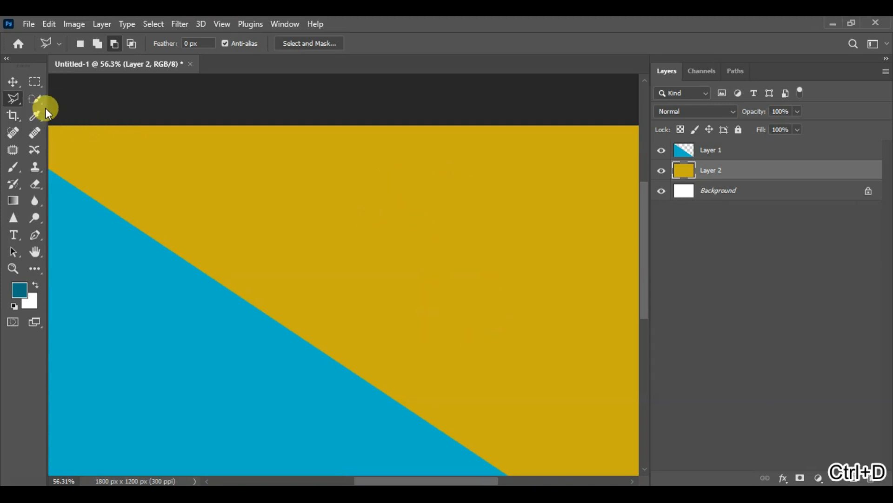
- Select part of the yellow area with the Magnetic Lasso, following the blue-yellow diagonal and returning along a wavy path to the start
mouse_move(18, 103)
mouse_down()
mouse_move(79, 100)
mouse_move(68, 126)
mouse_up()
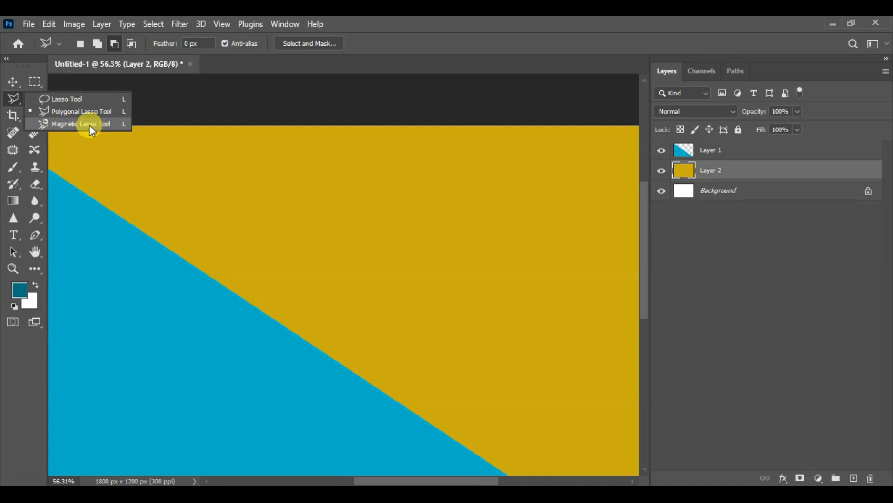
drag(92, 126, 92, 127)
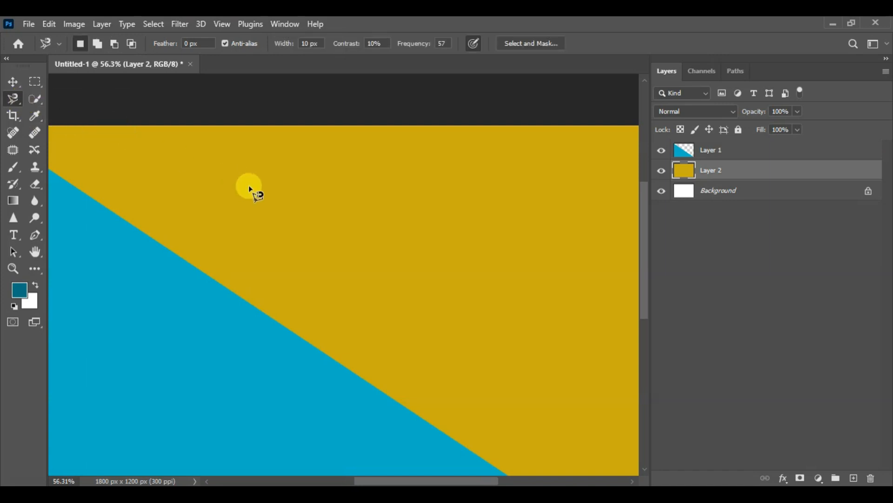
scroll(285, 206, down, 2)
scroll(267, 199, down, 1)
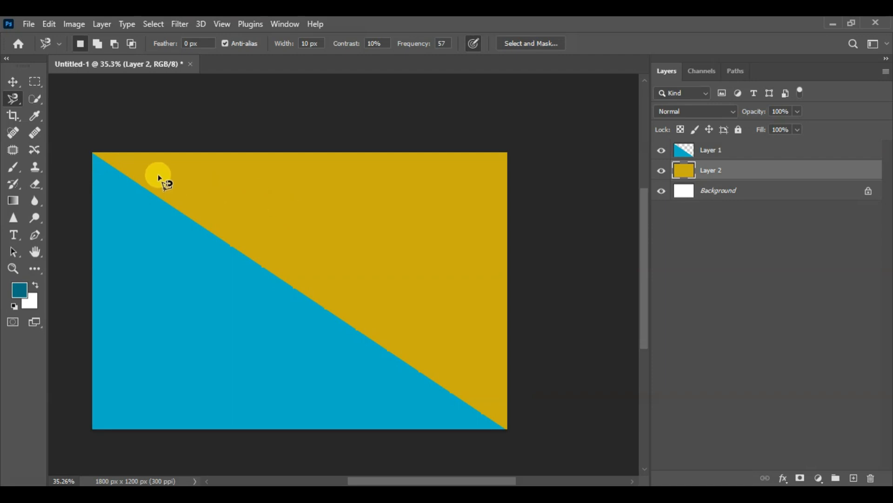
click(91, 152)
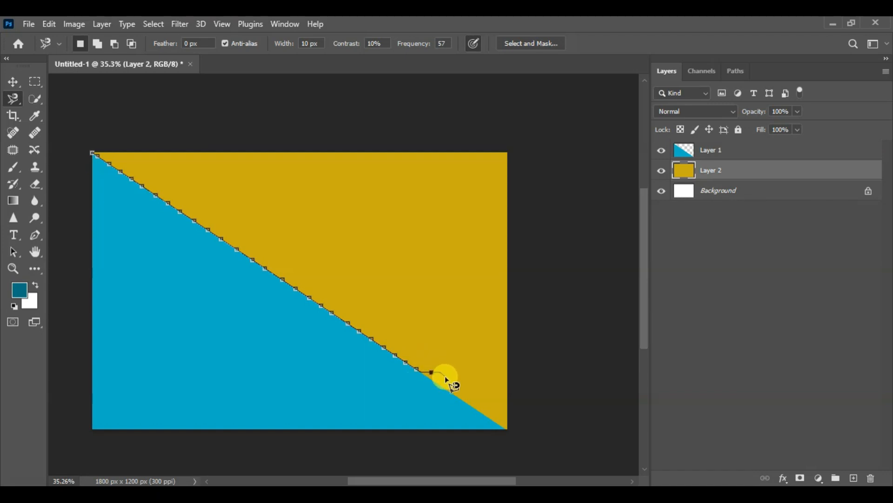
key(ctrl+z)
click(507, 432)
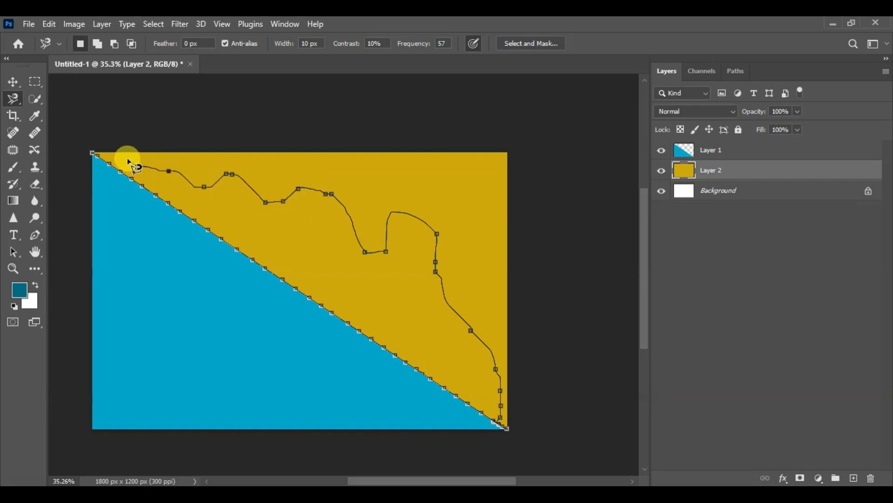
click(93, 155)
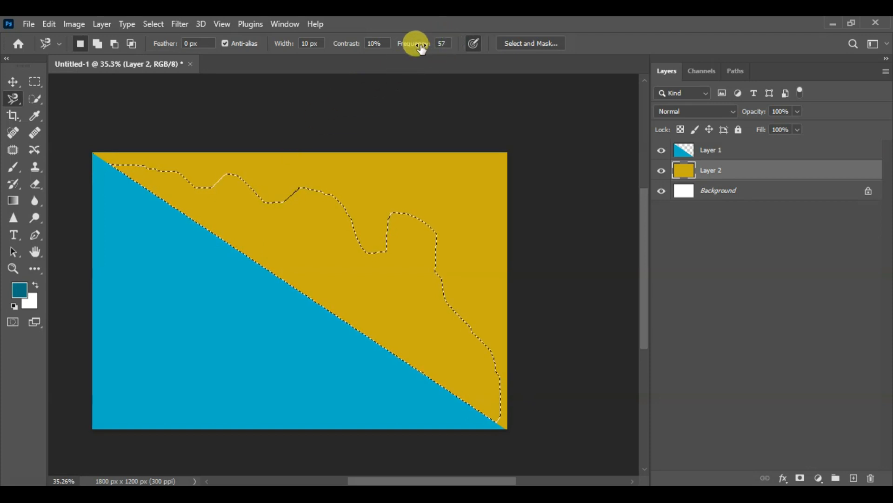
click(444, 43)
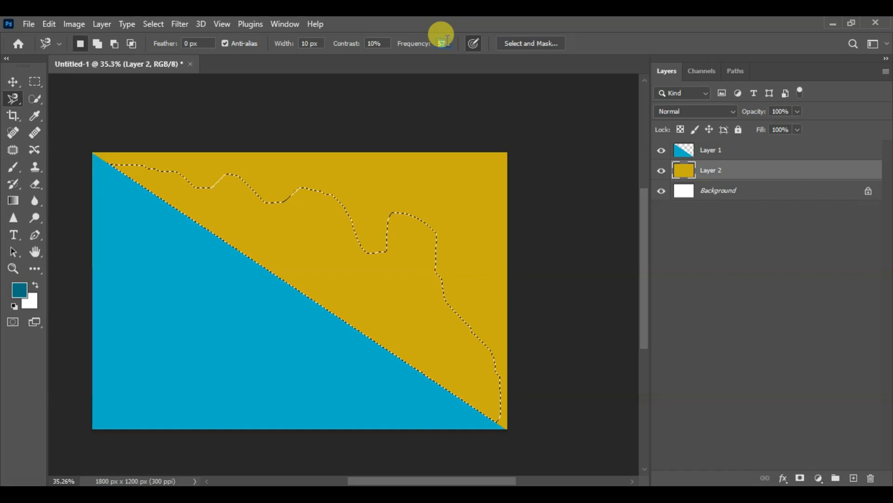
- Open the pexels 14924545 photo of the boy in a plaid shirt from the Photo folder
click(31, 24)
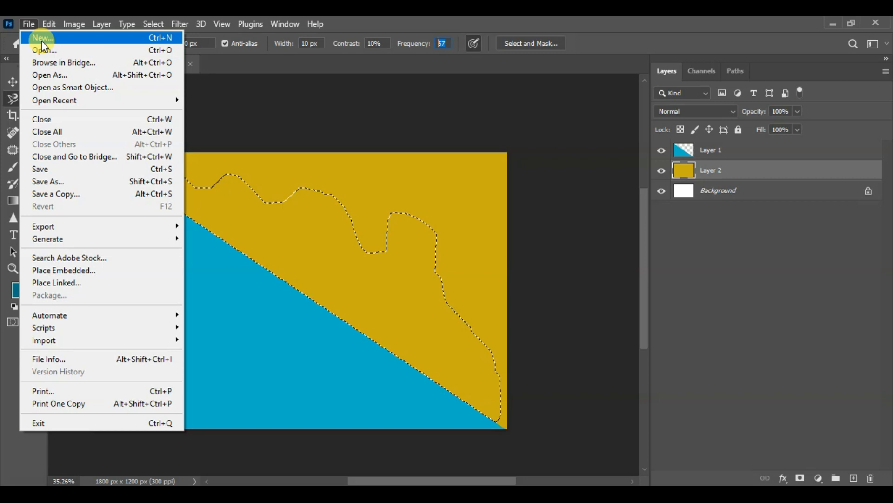
click(44, 51)
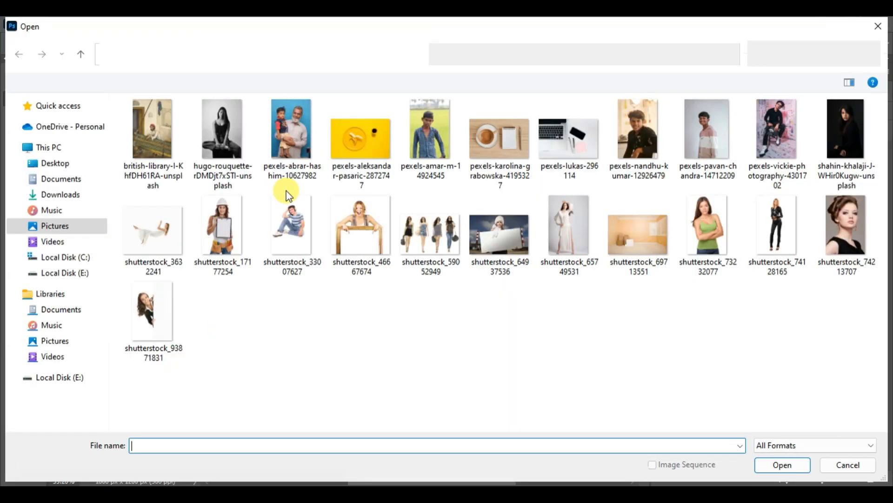
click(429, 131)
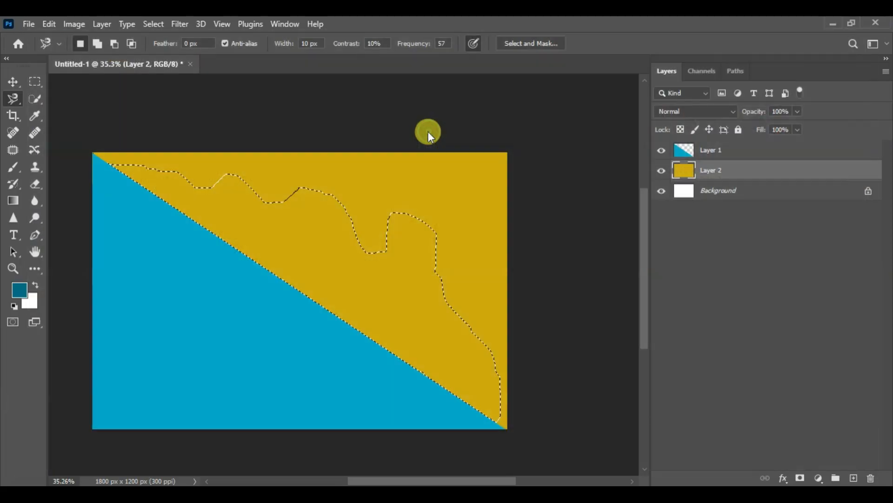
drag(429, 132, 367, 214)
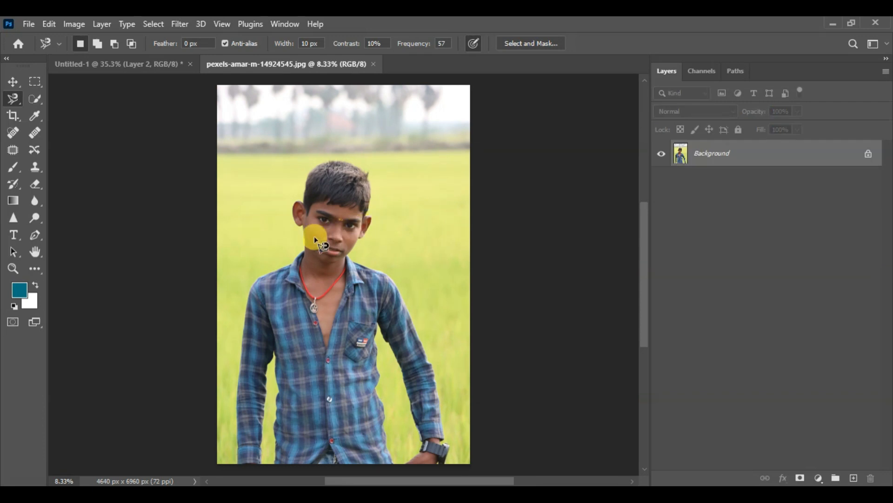
- Start a Magnetic Lasso outline at the edge of the boy's hair and trace down around the adjoining ear
scroll(282, 259, up, 5)
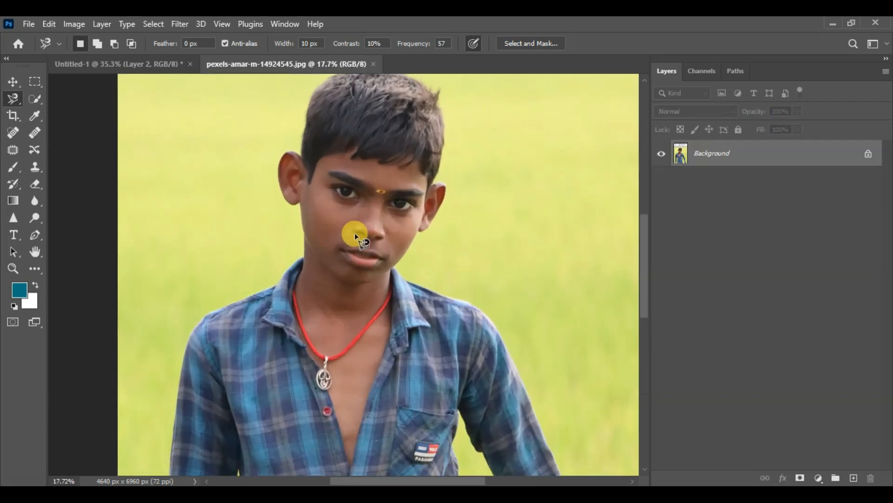
mouse_move(363, 231)
mouse_down()
mouse_move(366, 292)
mouse_move(352, 291)
mouse_up()
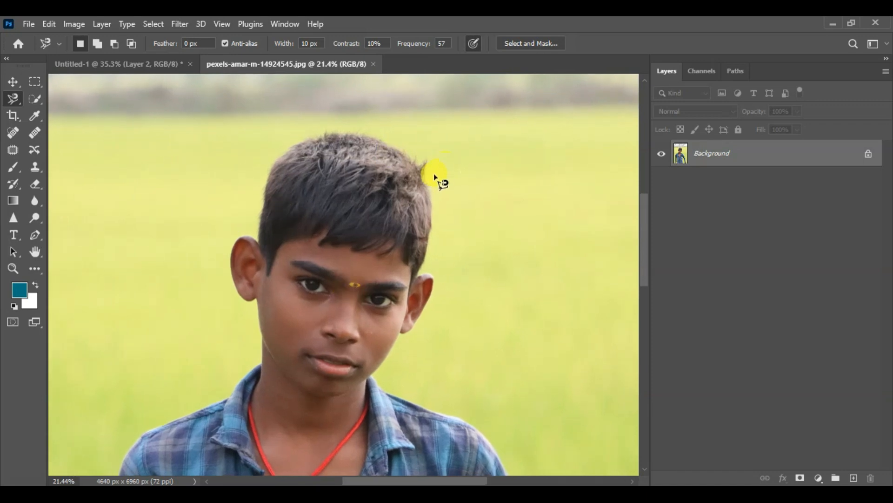
scroll(429, 194, up, 5)
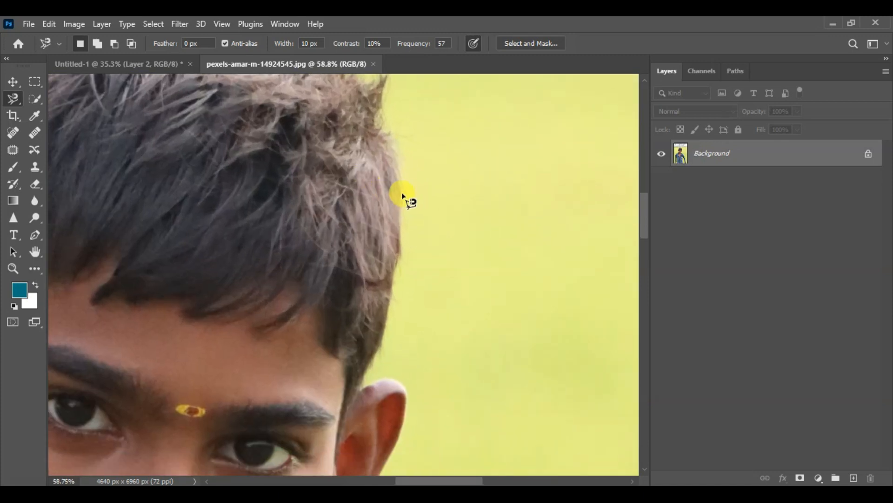
click(401, 193)
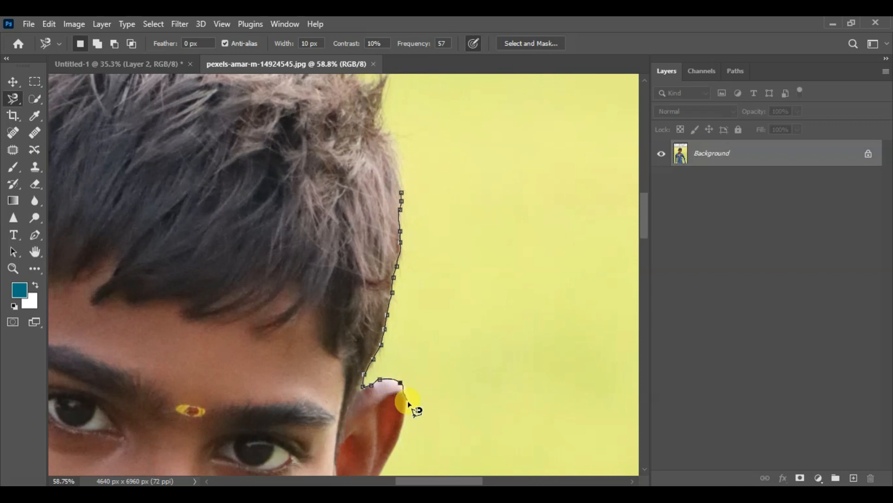
mouse_move(406, 421)
mouse_down()
mouse_move(397, 393)
mouse_move(417, 341)
mouse_up()
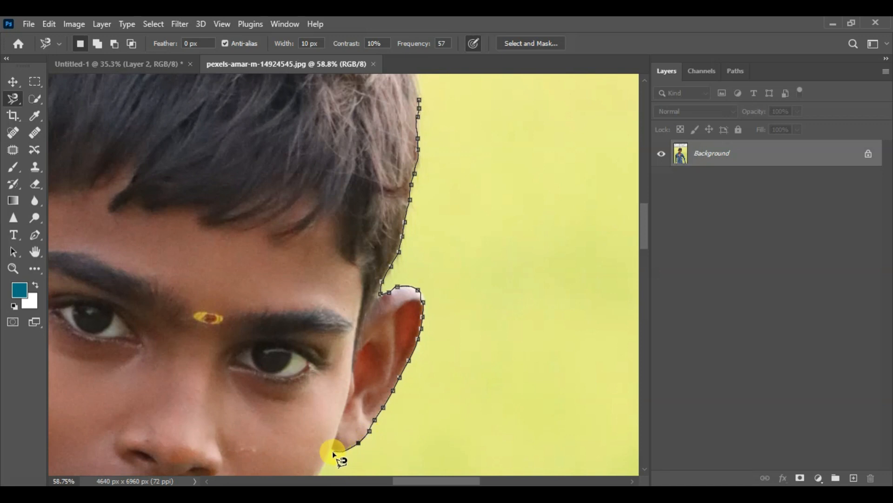
- Continue the Magnetic Lasso outline along the cheek, jaw and collar and across the shoulder, removing the stray anchor points
key(space)
drag(319, 442, 338, 283)
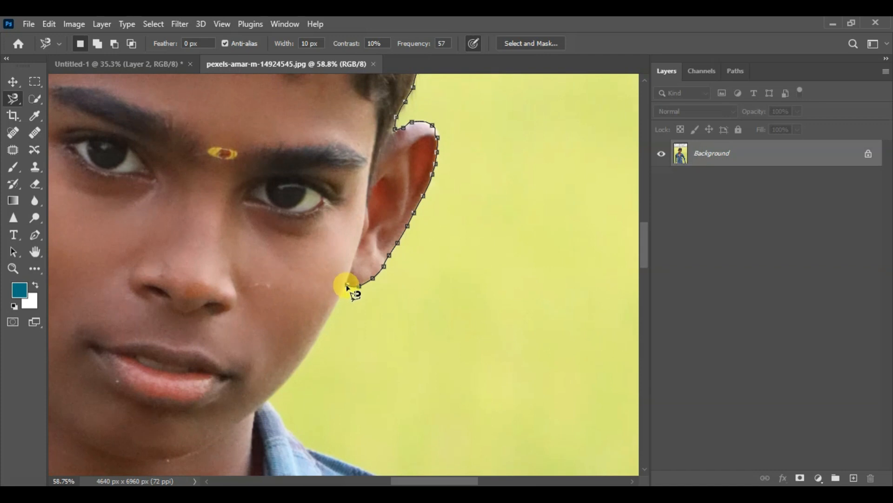
click(345, 285)
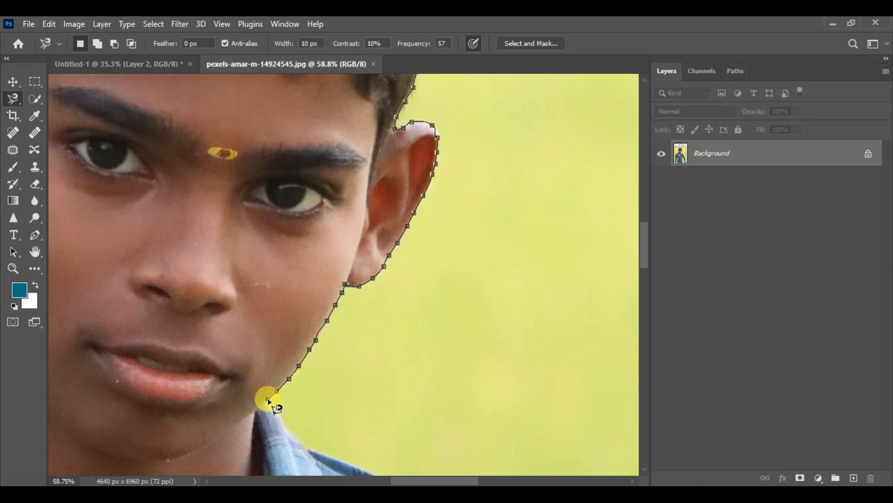
mouse_move(259, 389)
mouse_down()
mouse_move(275, 305)
mouse_move(269, 223)
mouse_move(278, 215)
mouse_up()
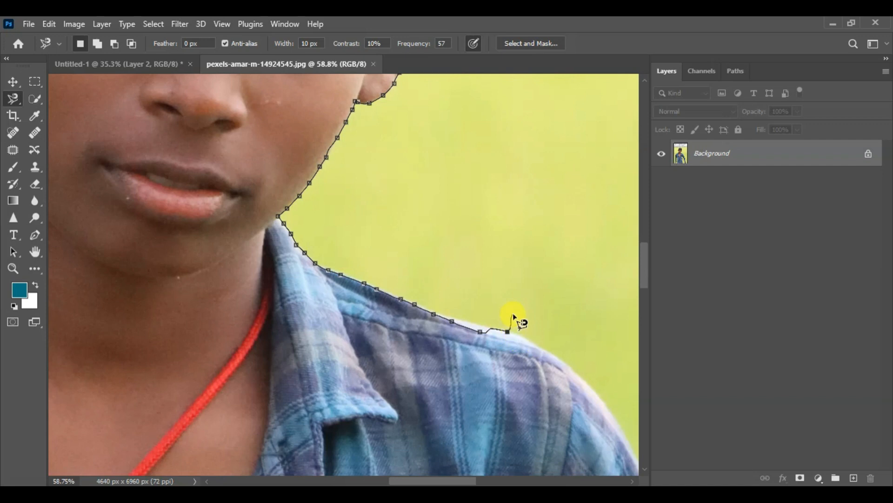
key(BackSpace)
key(BackSpace)
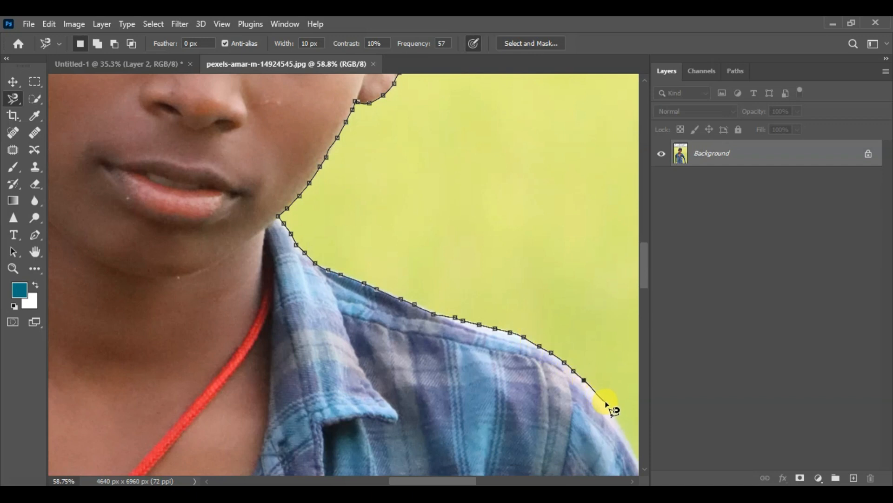
- Trace the Magnetic Lasso outline down the outer edge of the sleeve, close it into a selection and deselect it
mouse_move(613, 422)
mouse_down()
mouse_move(399, 163)
mouse_move(412, 174)
mouse_up()
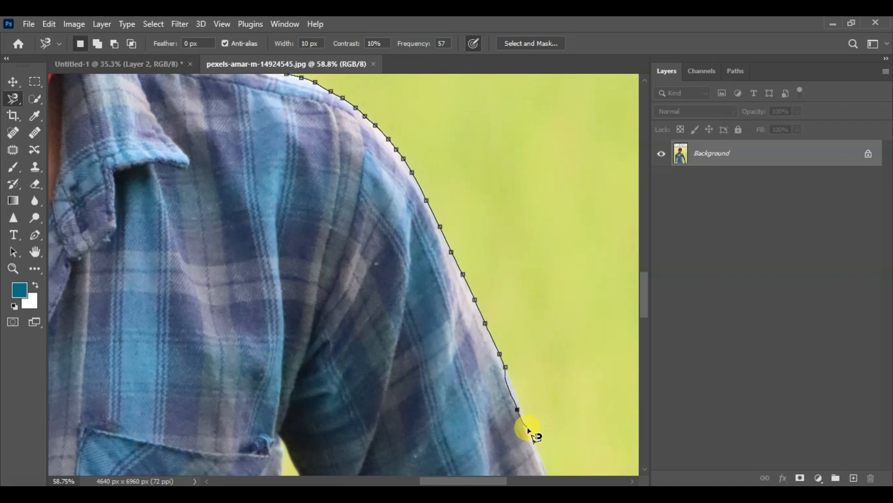
key(ctrl+minus)
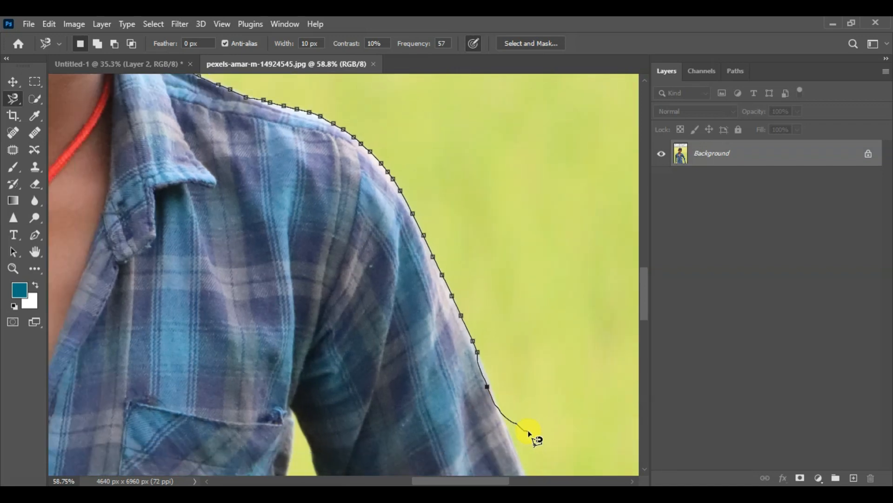
double_click(530, 426)
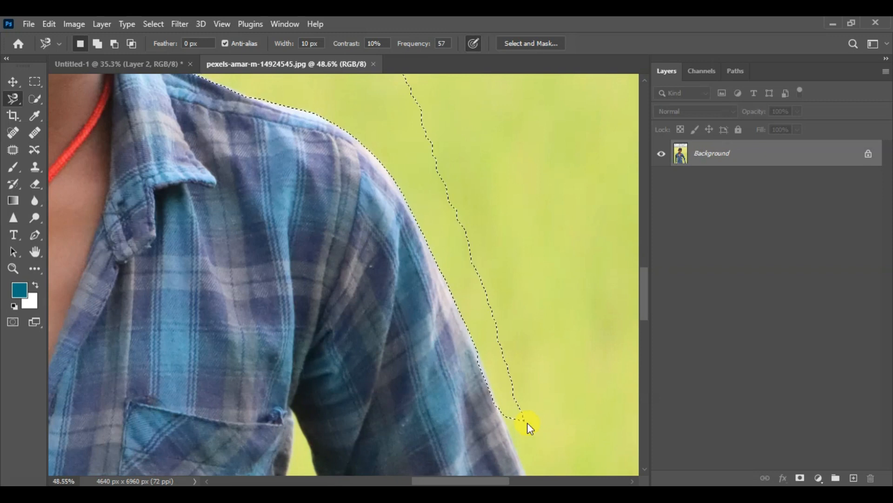
key(ctrl+d)
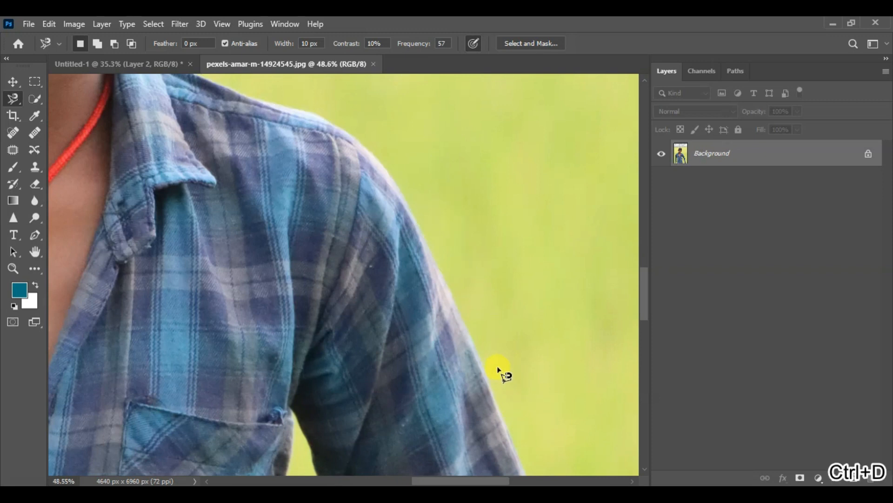
- Draw a freehand Lasso selection around the boy, excluding the gaps between his arms and torso, and deselect it
scroll(499, 370, down, 2)
scroll(499, 370, down, 3)
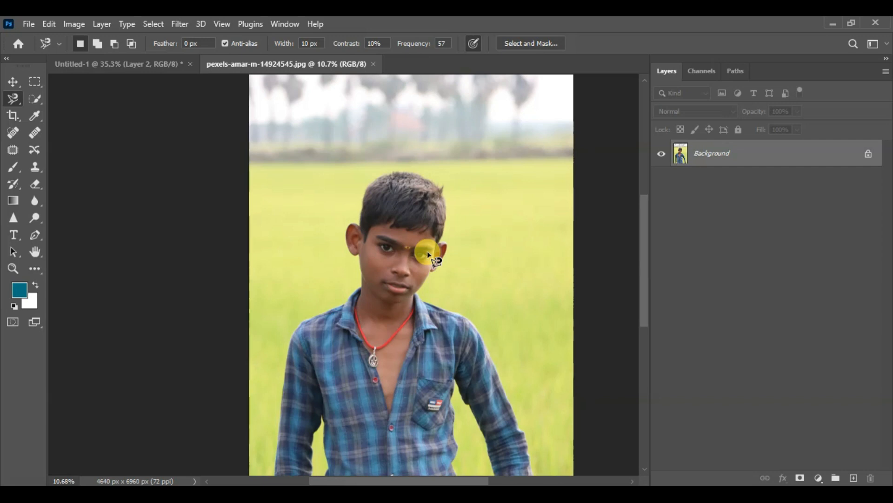
scroll(484, 196, up, 3)
scroll(329, 175, up, 4)
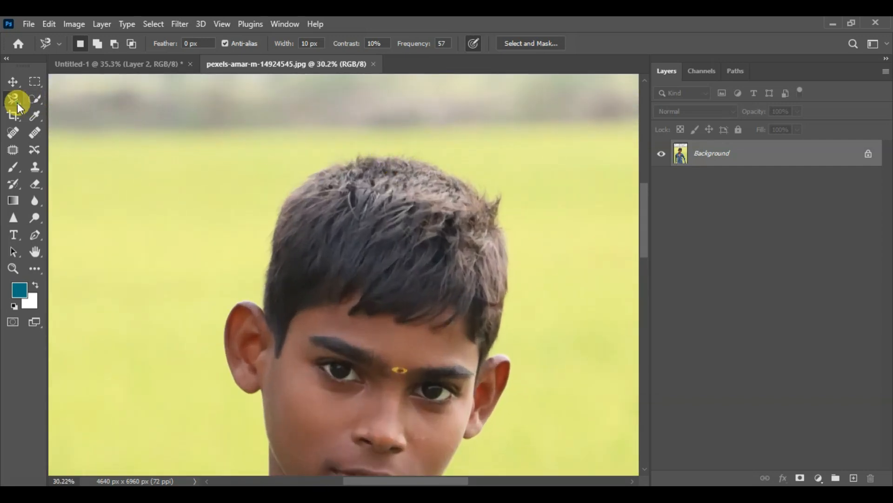
right_click(17, 102)
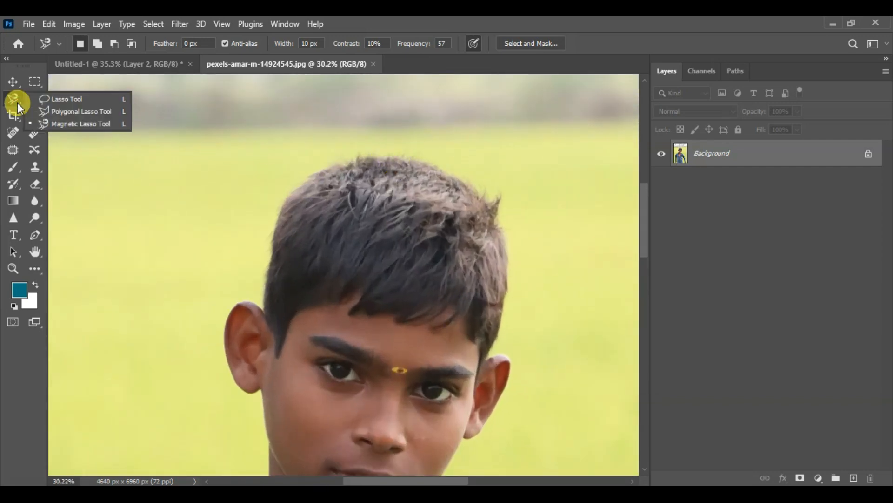
click(71, 100)
scroll(180, 114, down, 5)
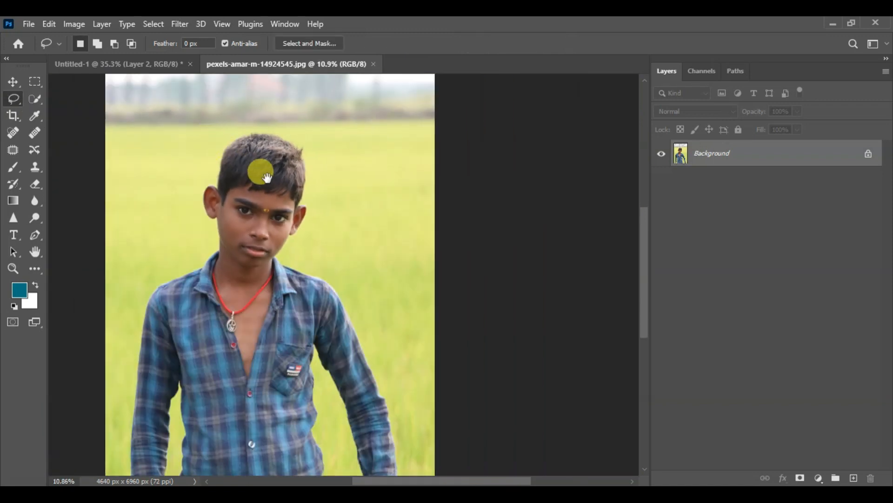
drag(267, 178, 342, 148)
scroll(348, 146, down, 2)
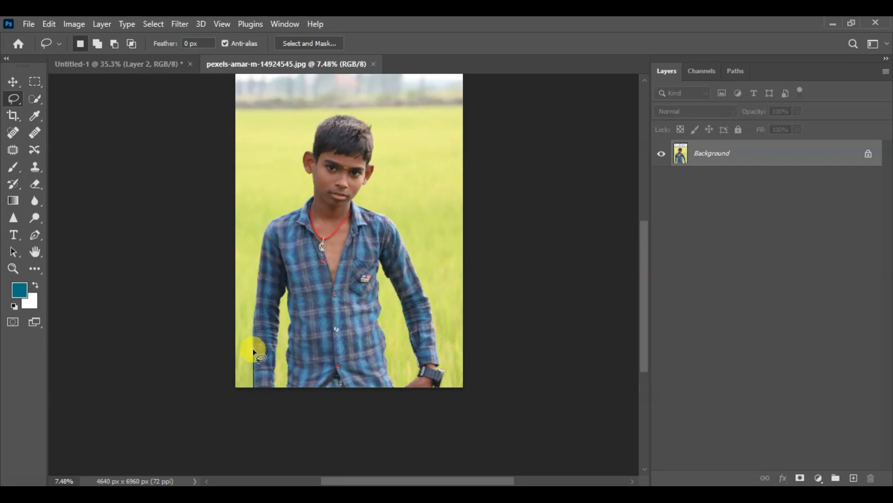
drag(261, 264, 262, 231)
mouse_move(308, 204)
mouse_down()
mouse_move(301, 152)
mouse_move(320, 113)
mouse_move(340, 108)
mouse_move(384, 123)
mouse_move(386, 148)
mouse_move(363, 200)
mouse_move(403, 227)
mouse_move(445, 349)
mouse_up()
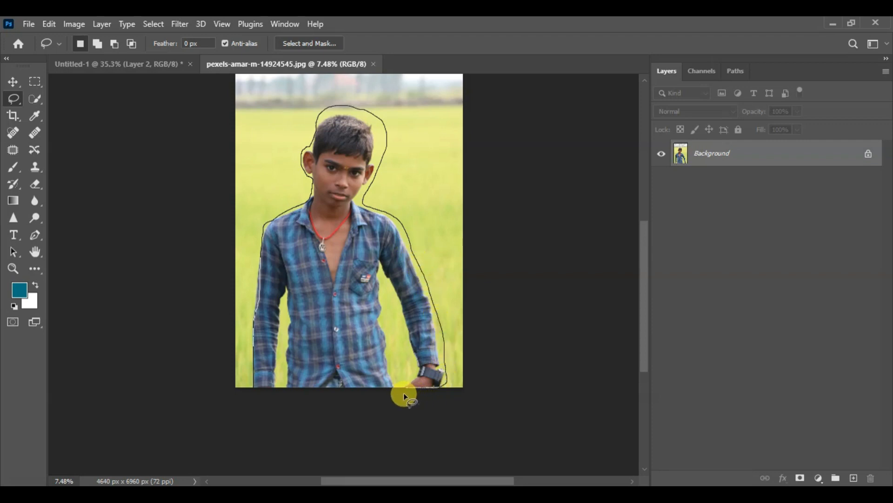
mouse_move(407, 386)
mouse_down()
mouse_move(418, 363)
mouse_move(411, 344)
mouse_up()
drag(405, 309, 381, 269)
mouse_move(379, 313)
mouse_down()
mouse_move(394, 387)
mouse_move(288, 386)
mouse_move(284, 294)
mouse_move(279, 376)
mouse_move(258, 390)
mouse_up()
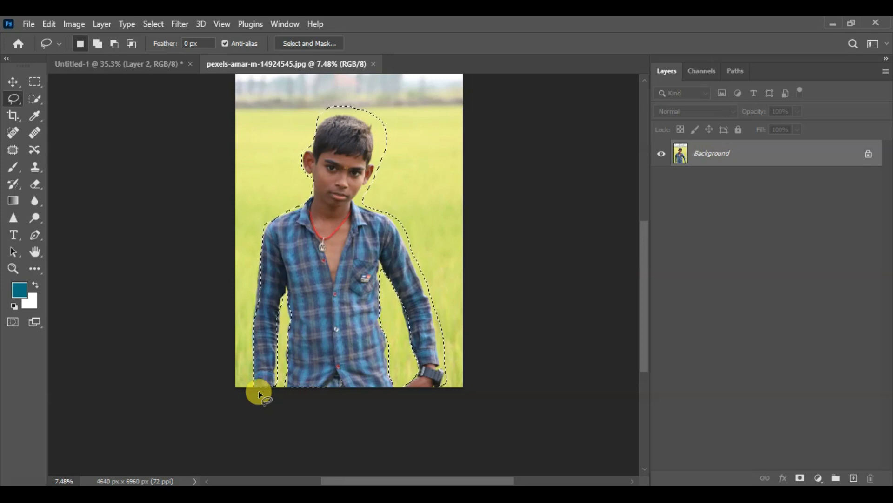
click(418, 219)
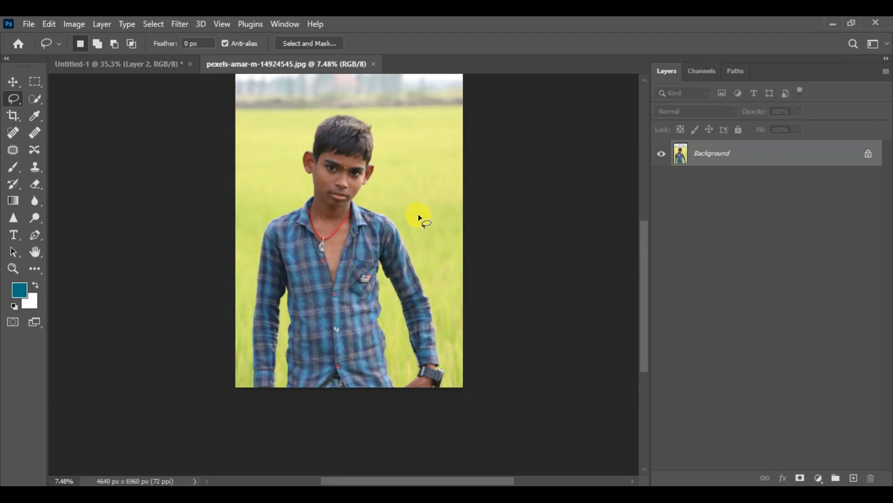
- Draw a looser freehand Lasso selection around the boy's whole figure, closing it below the photo's lower edge, and deselect it
drag(249, 386, 249, 266)
drag(269, 214, 302, 185)
mouse_move(329, 119)
mouse_down()
mouse_move(375, 113)
mouse_move(386, 164)
mouse_move(376, 198)
mouse_move(409, 228)
mouse_move(420, 253)
mouse_move(451, 369)
mouse_up()
mouse_move(424, 401)
mouse_down()
mouse_move(300, 407)
mouse_move(251, 403)
mouse_move(236, 391)
mouse_move(241, 398)
mouse_up()
key(ctrl+d)
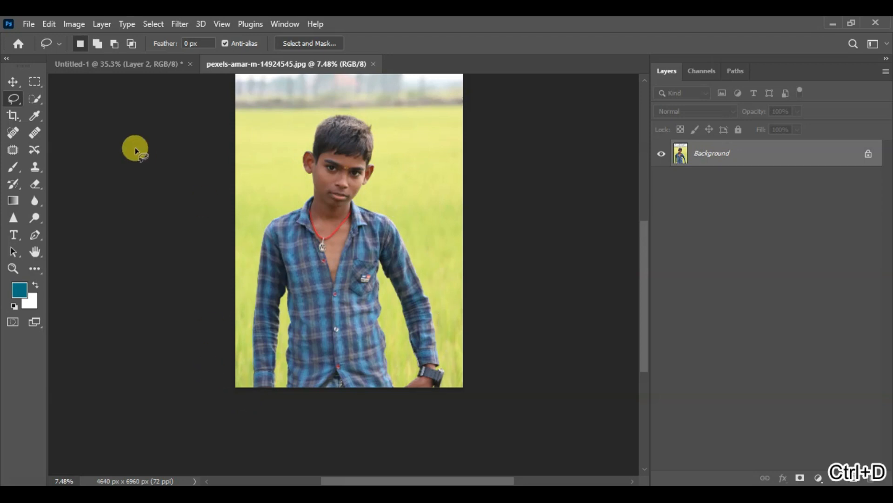
- Switch from the freehand Lasso to the Polygonal Lasso tool
right_click(21, 105)
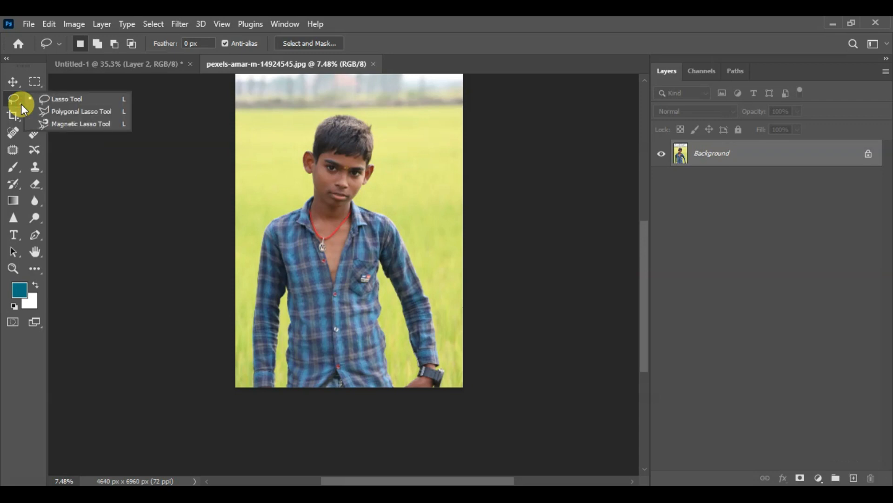
click(88, 111)
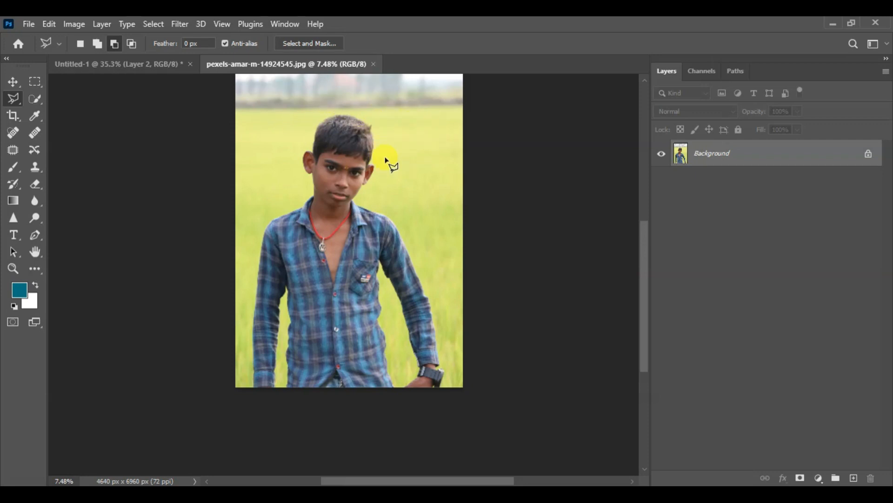
- Examine the outline of the boy's hair and head at several magnifications
scroll(303, 85, up, 4)
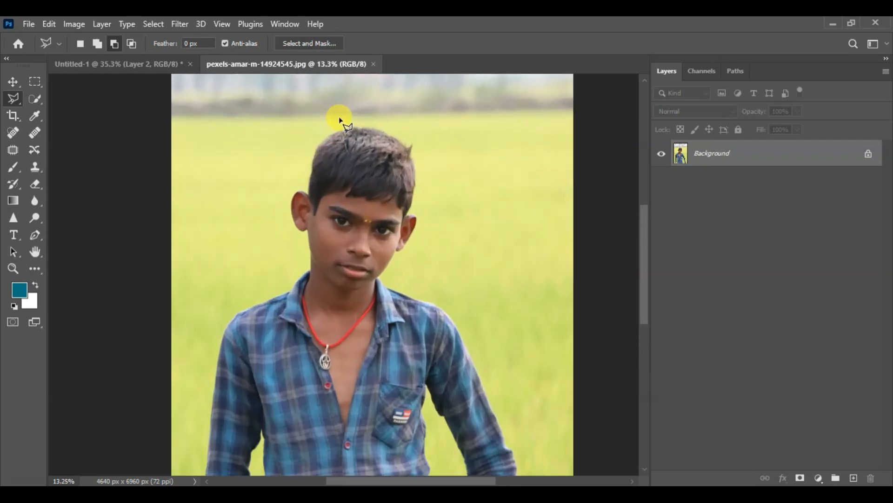
scroll(340, 120, up, 3)
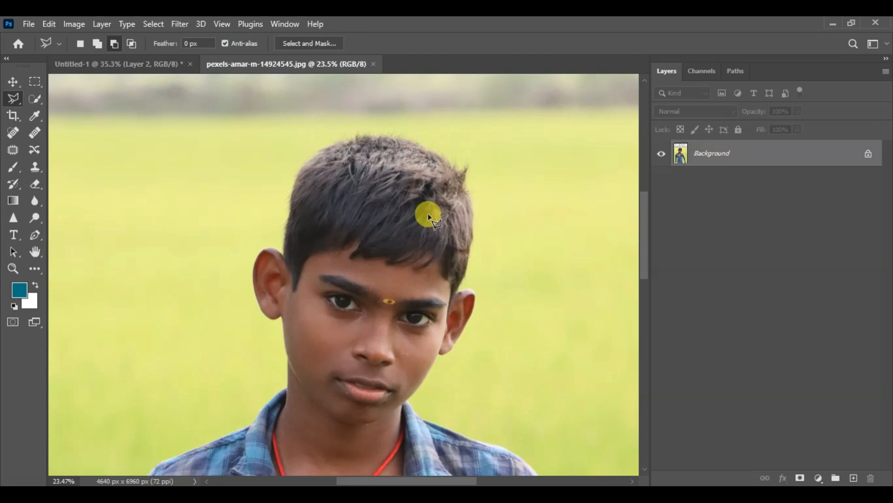
scroll(376, 116, up, 2)
scroll(376, 116, up, 3)
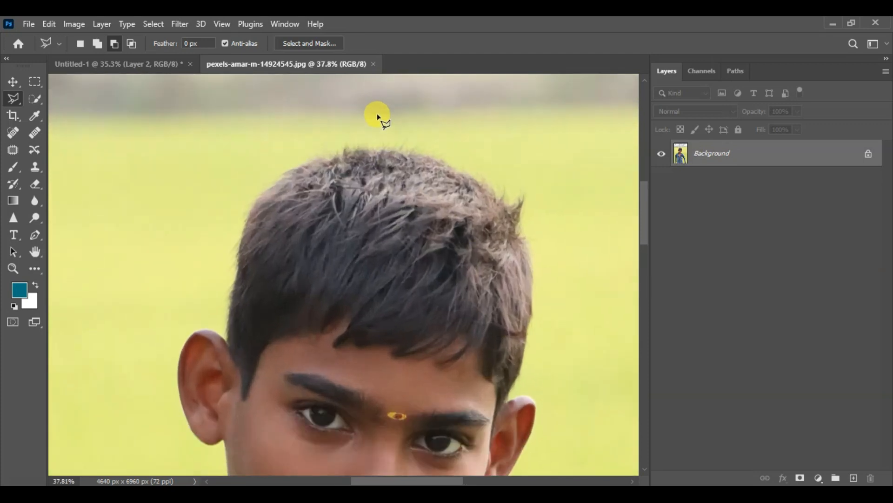
drag(374, 169, 306, 192)
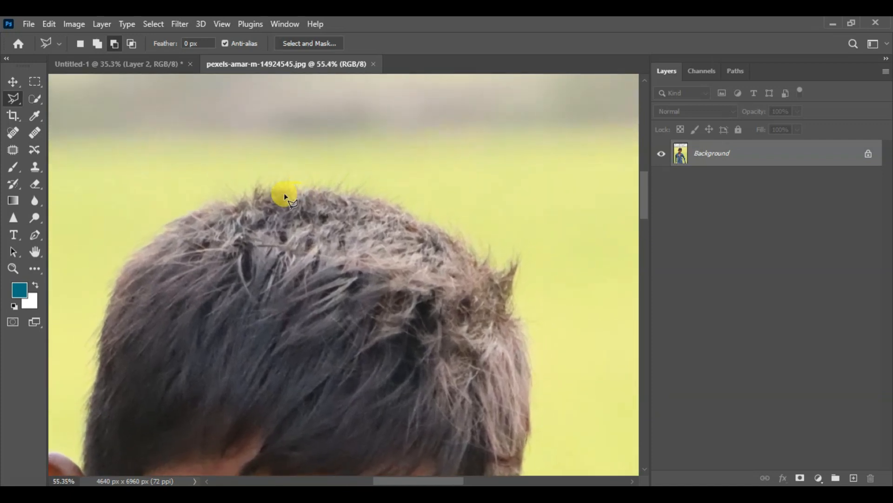
scroll(273, 190, up, 2)
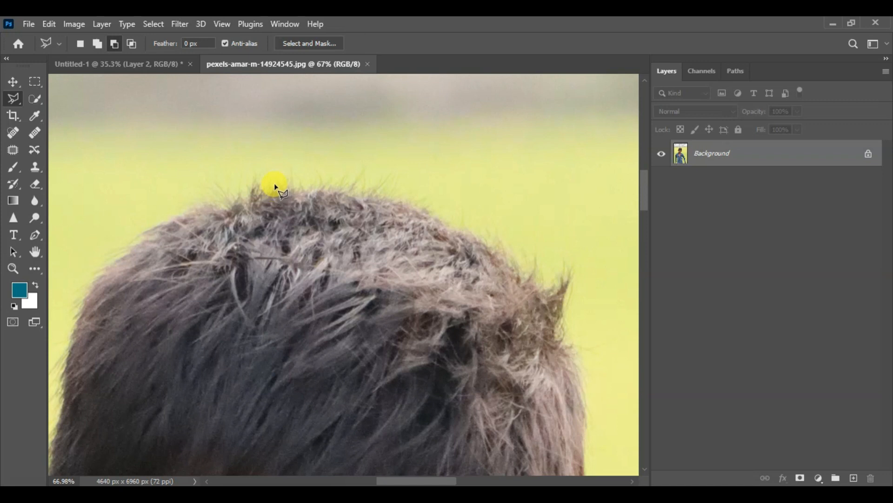
mouse_move(273, 181)
mouse_down()
mouse_move(251, 185)
mouse_move(286, 185)
mouse_up()
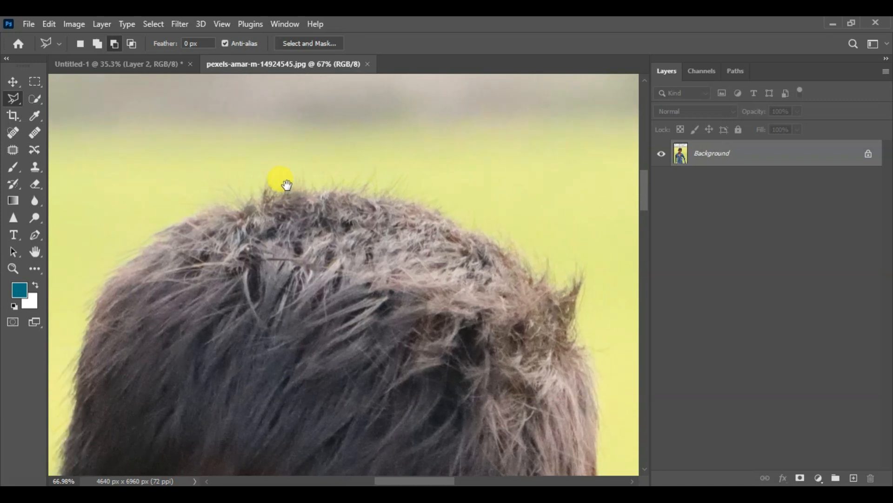
scroll(291, 188, down, 2)
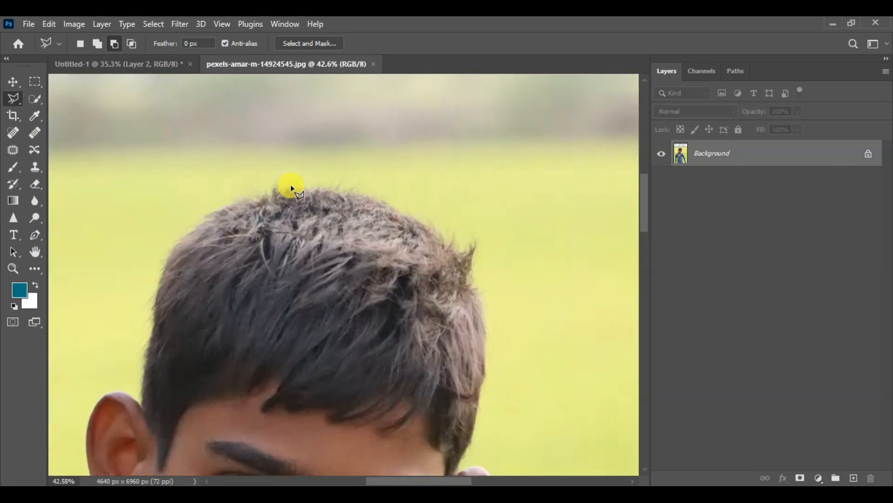
scroll(290, 189, down, 4)
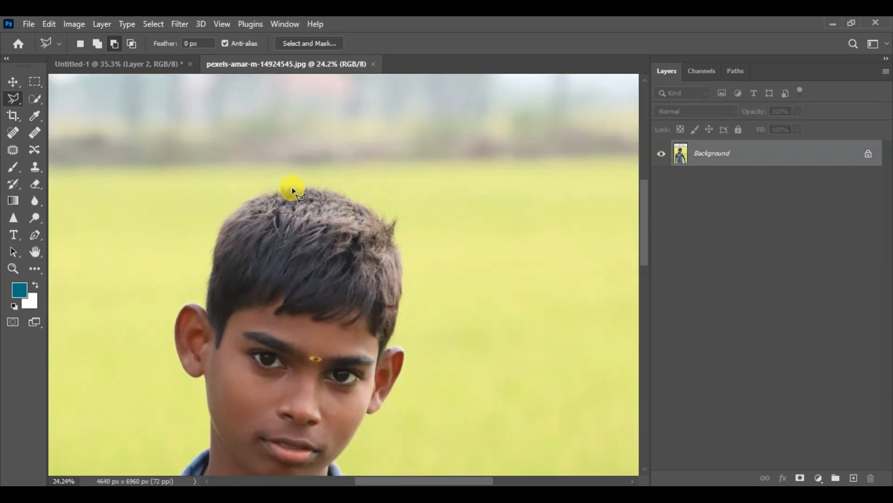
scroll(295, 228, down, 2)
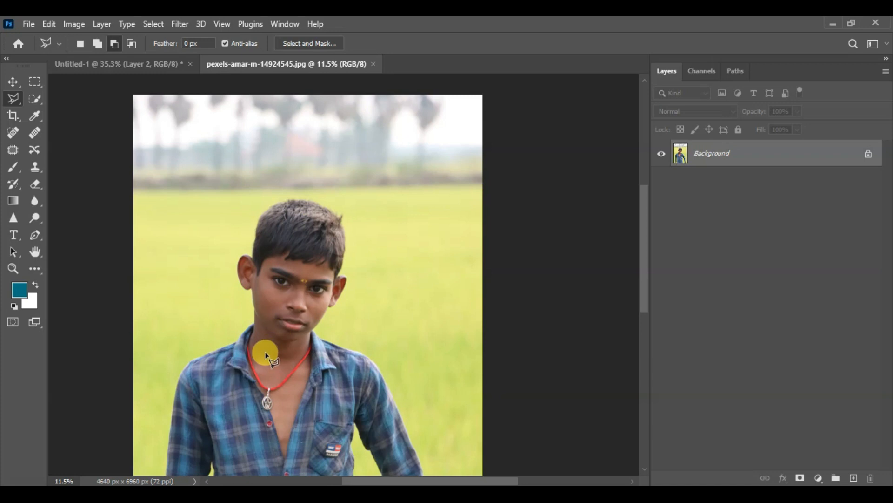
scroll(265, 354, up, 2)
scroll(307, 288, up, 1)
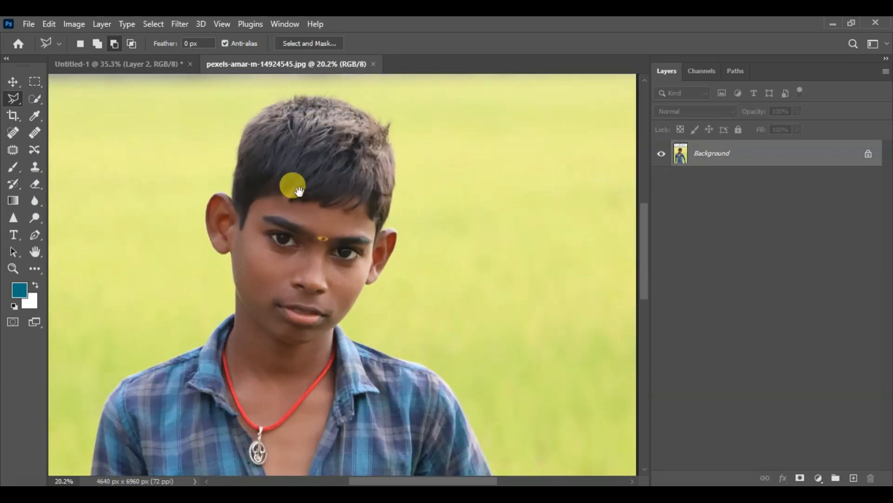
drag(292, 184, 298, 215)
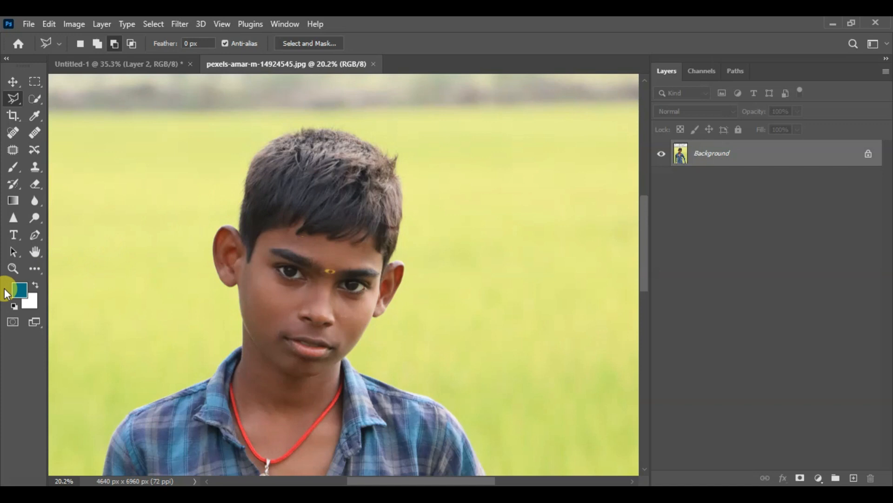
- Magnify the boy's face to 50% with the Zoom tool, inspect the hair edge and fit the photo back in the window
click(12, 268)
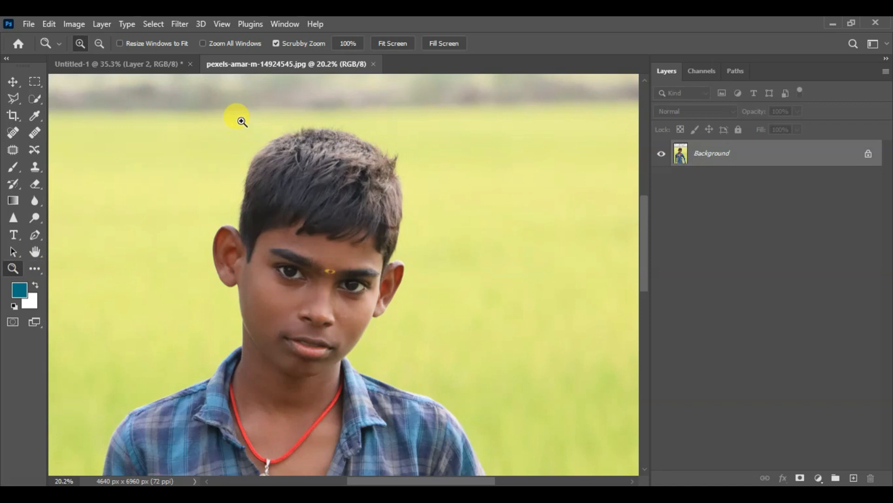
click(289, 277)
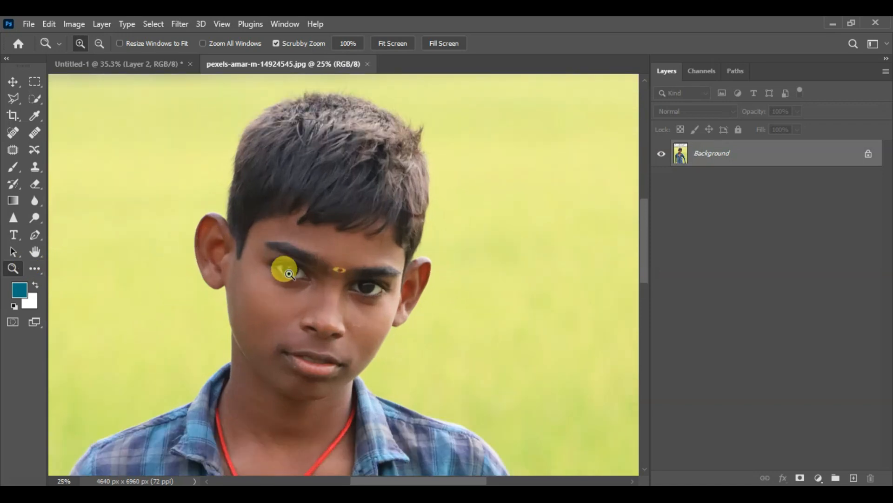
click(288, 269)
click(288, 266)
drag(302, 231, 302, 328)
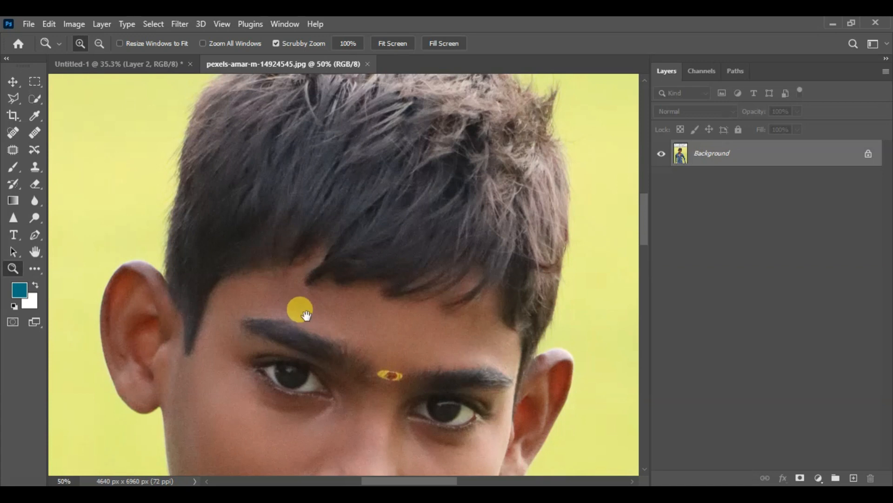
drag(329, 229, 312, 268)
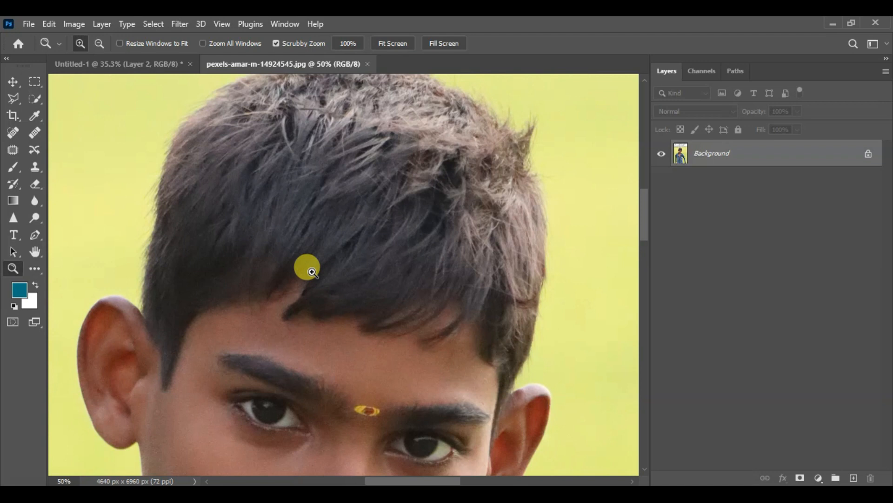
key(ctrl+0)
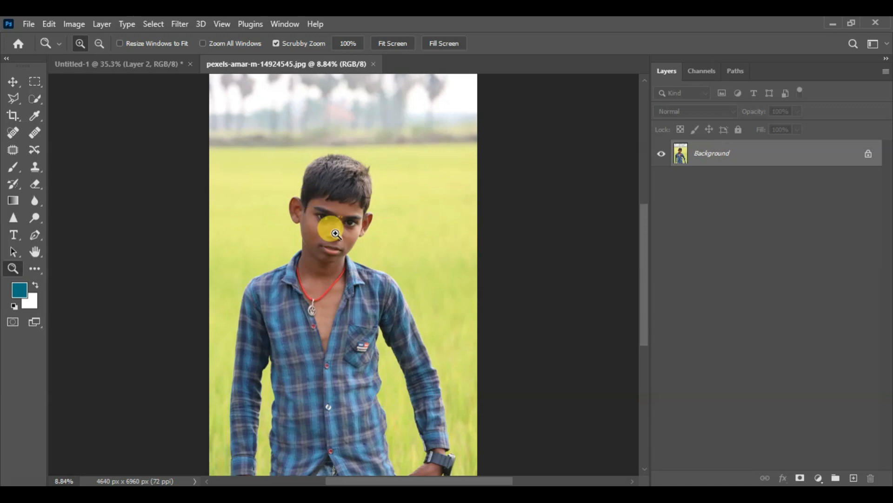
- Switch to the Move tool and examine the boy's head and shoulders at several magnifications
drag(307, 199, 355, 279)
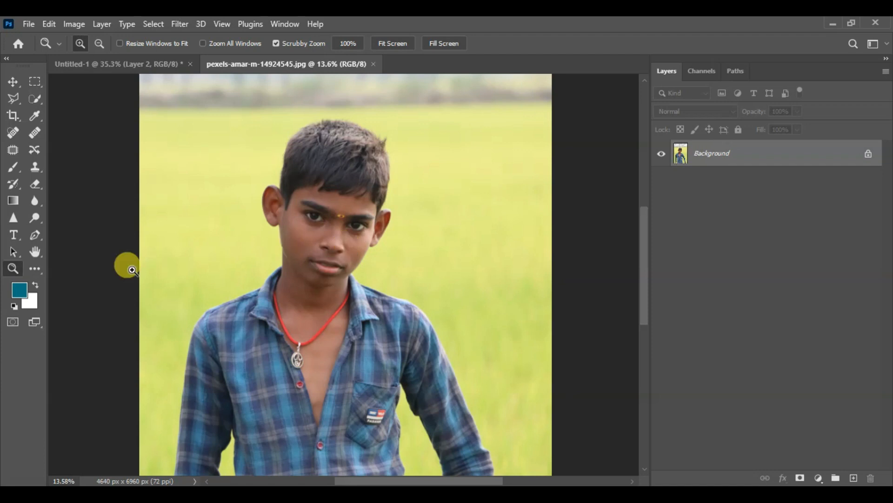
click(13, 83)
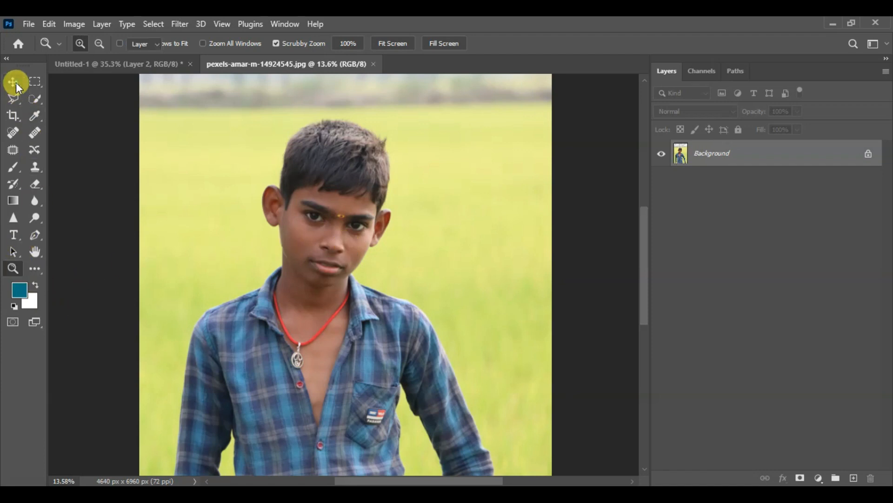
scroll(296, 238, down, 3)
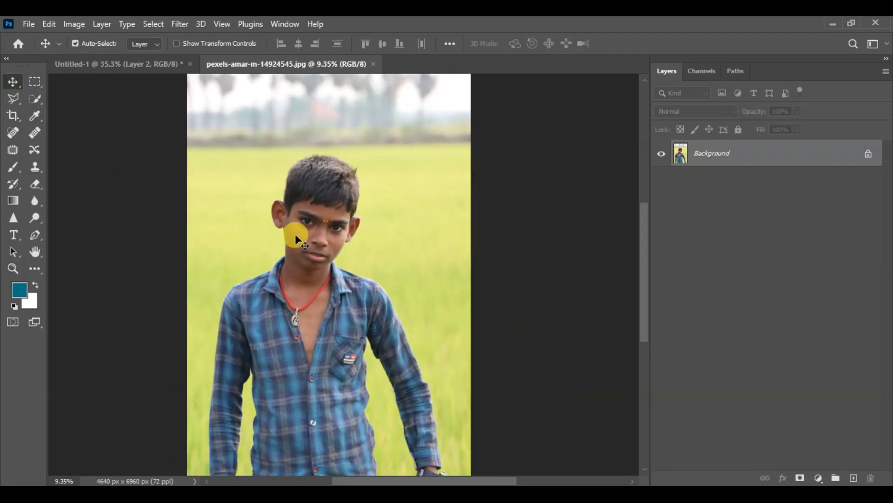
scroll(359, 158, up, 5)
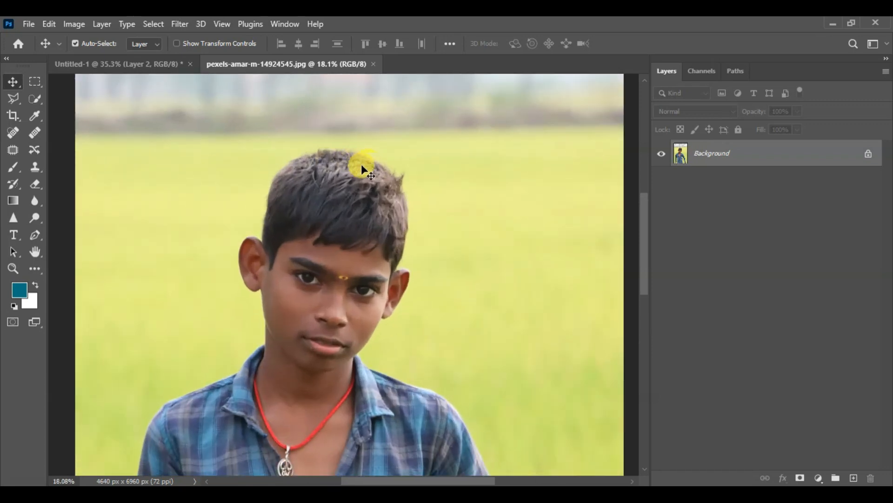
scroll(344, 166, up, 3)
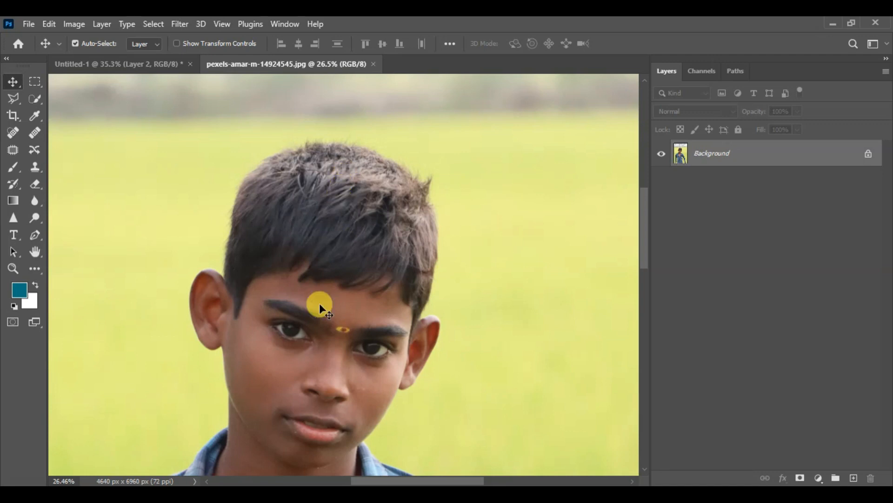
scroll(328, 346, up, 2)
scroll(328, 332, down, 5)
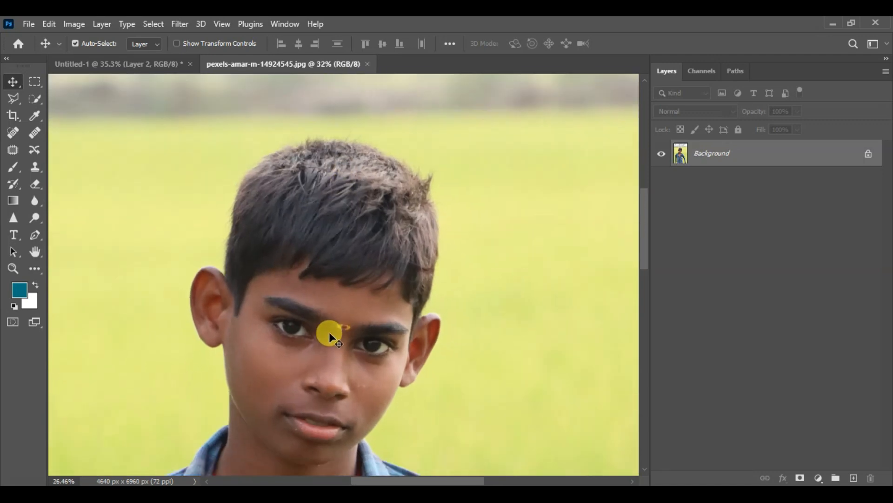
drag(328, 368, 321, 283)
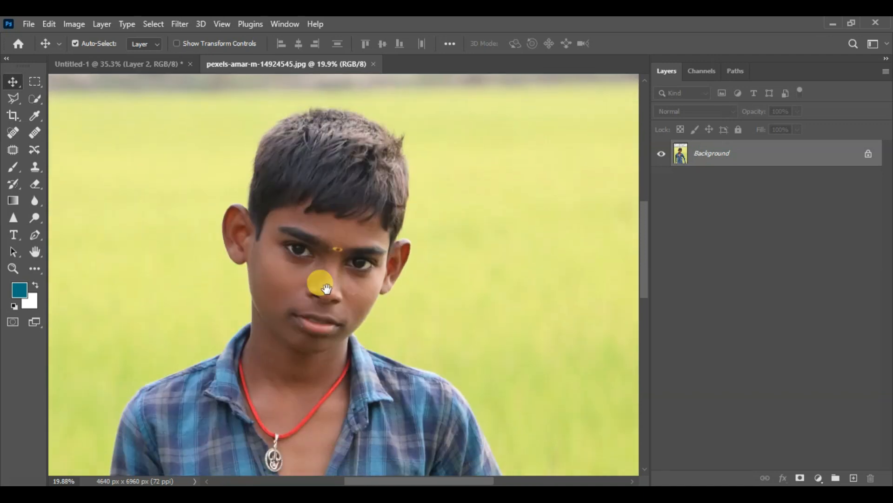
scroll(323, 285, down, 3)
scroll(325, 311, up, 3)
scroll(322, 307, down, 4)
scroll(322, 307, up, 4)
drag(323, 270, 313, 303)
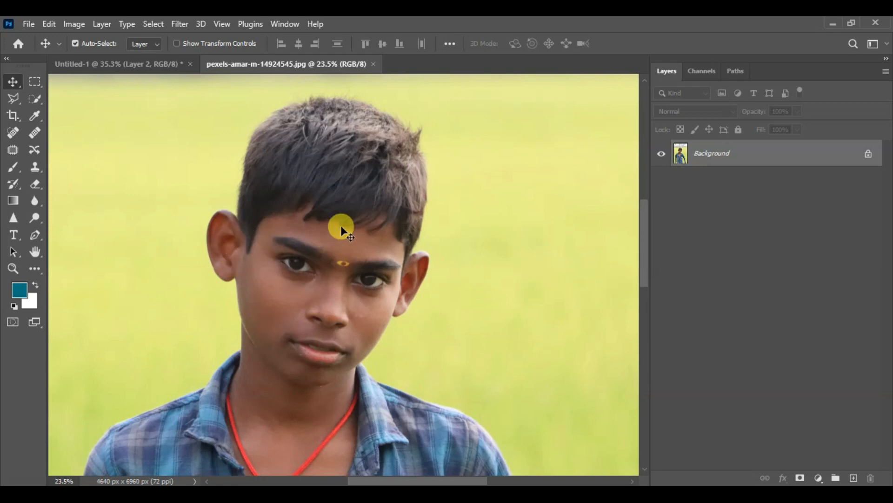
scroll(341, 226, up, 2)
drag(341, 212, 336, 237)
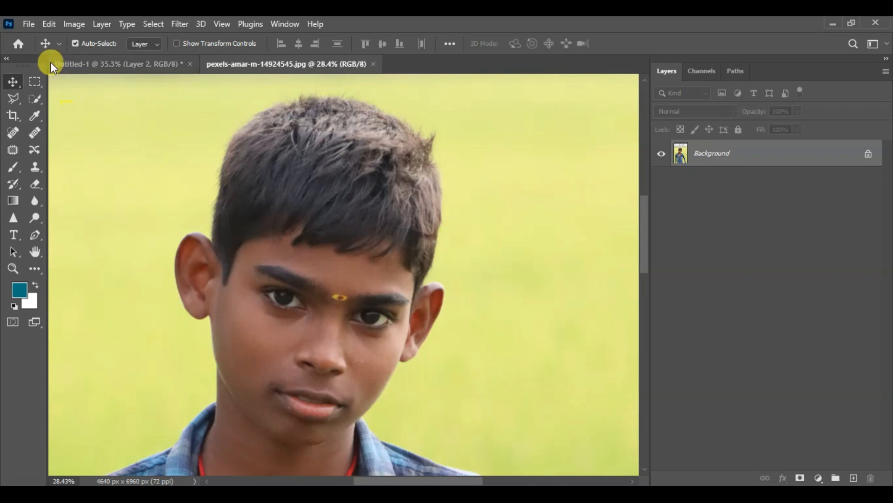
- Open the General preferences and reposition the dialog over the photo
click(29, 24)
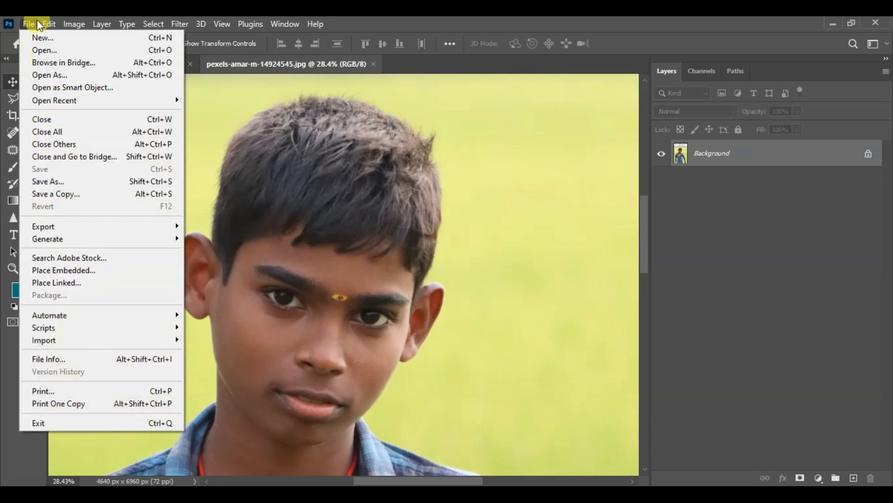
click(49, 24)
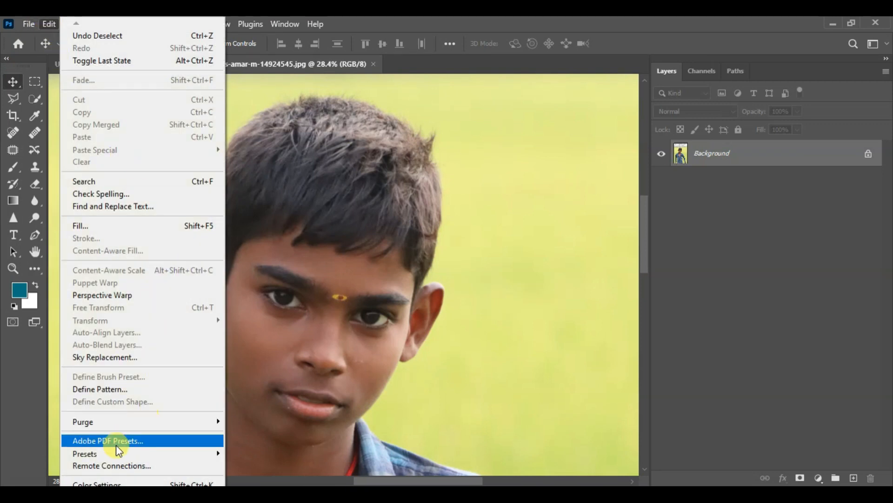
mouse_move(111, 485)
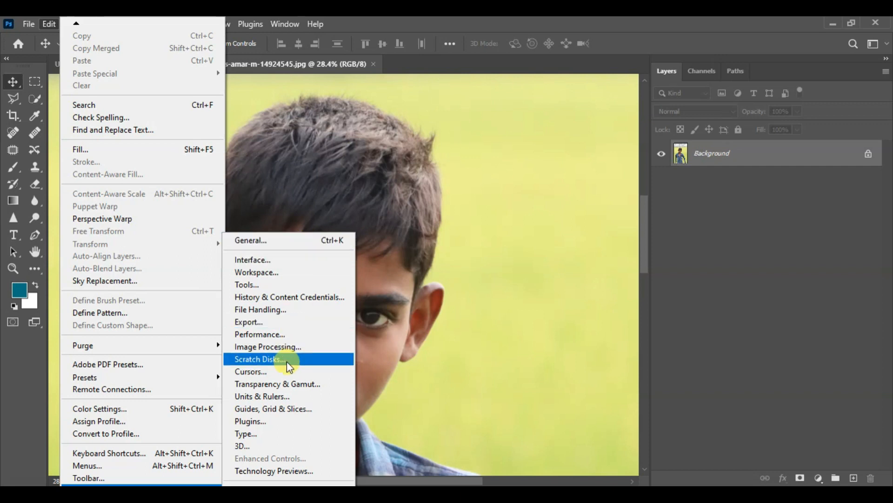
click(269, 240)
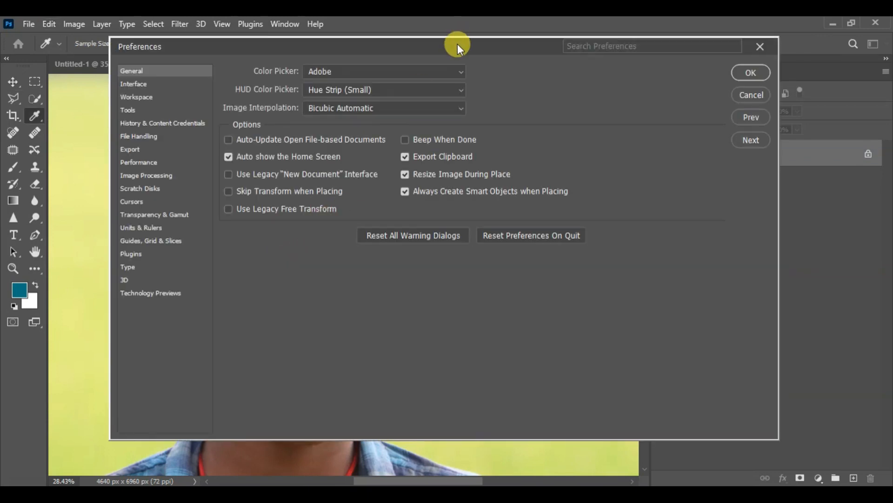
drag(457, 45, 455, 71)
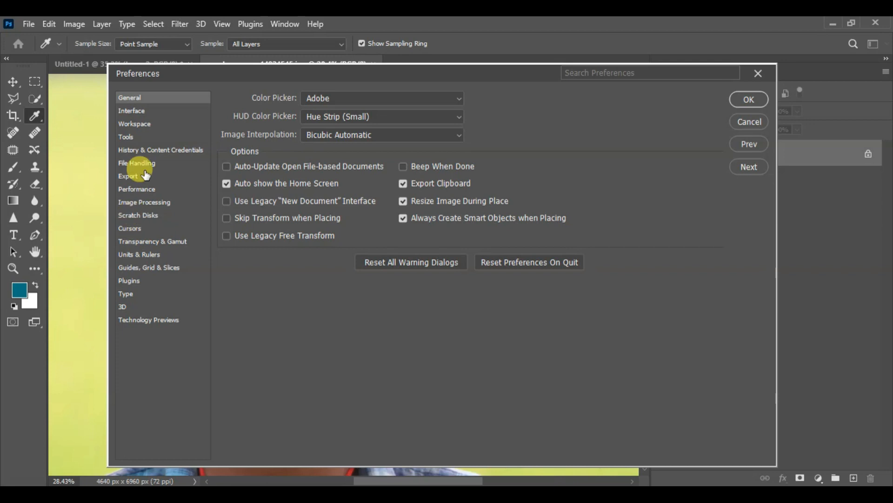
- Preview the four interface colour themes in the Interface preferences and return to the second-darkest one
click(132, 111)
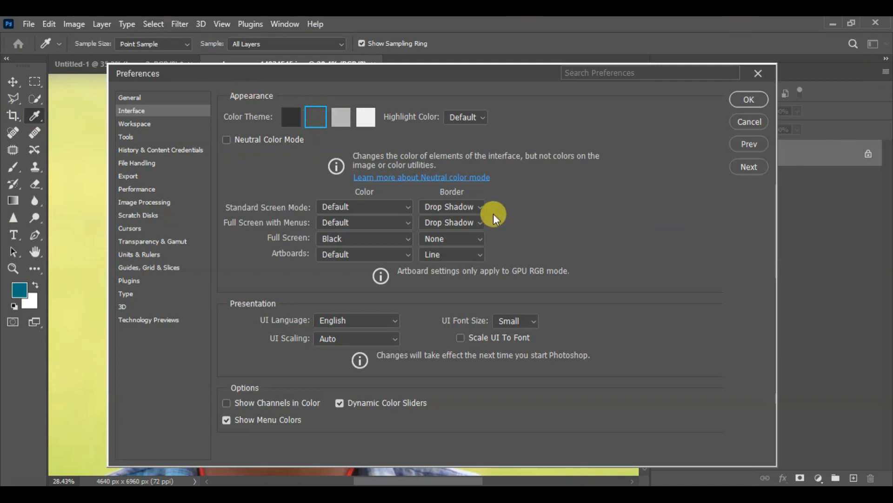
click(364, 120)
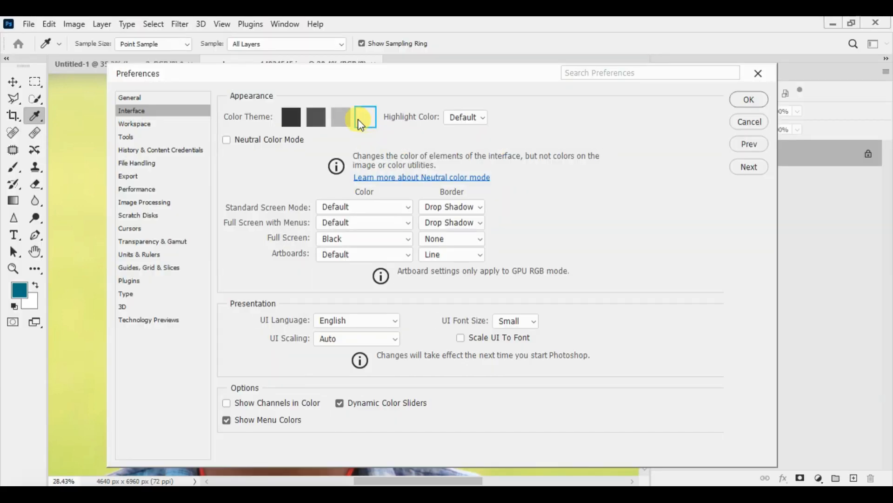
click(342, 118)
click(319, 118)
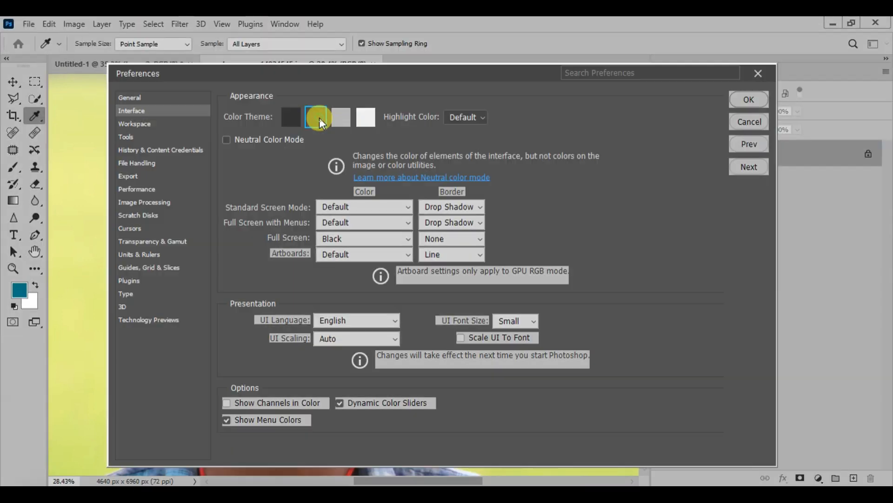
click(295, 117)
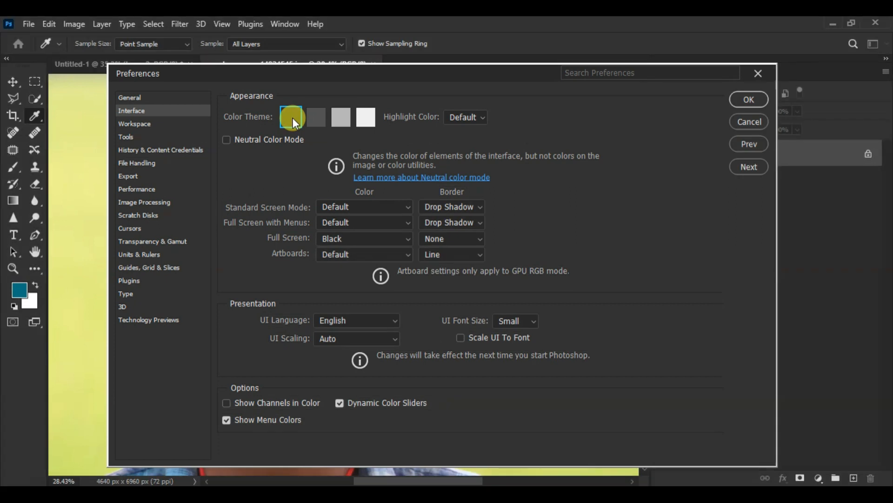
click(312, 117)
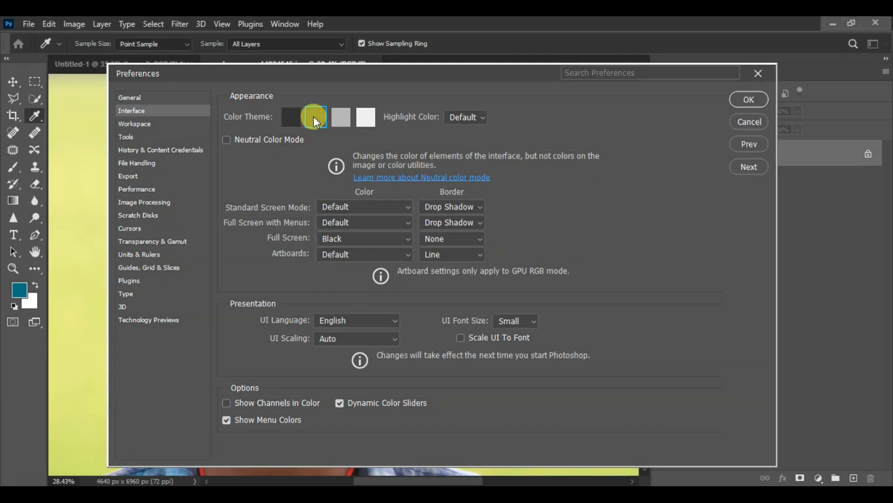
click(368, 117)
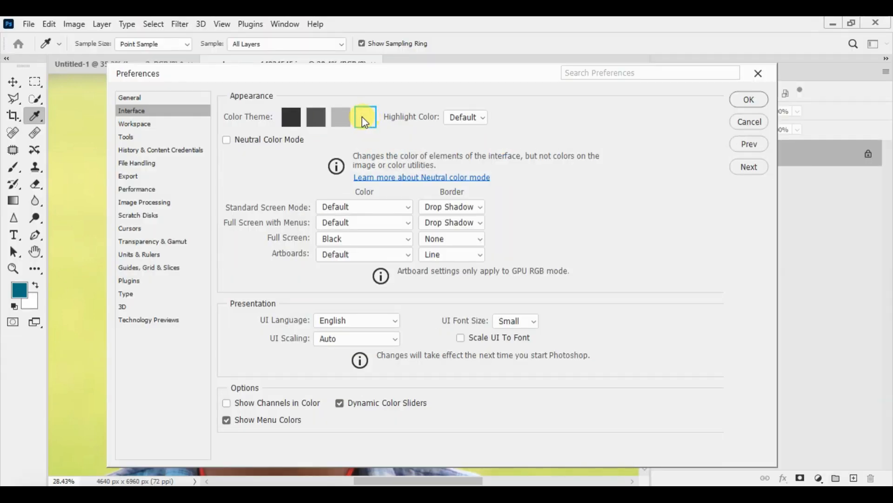
click(340, 118)
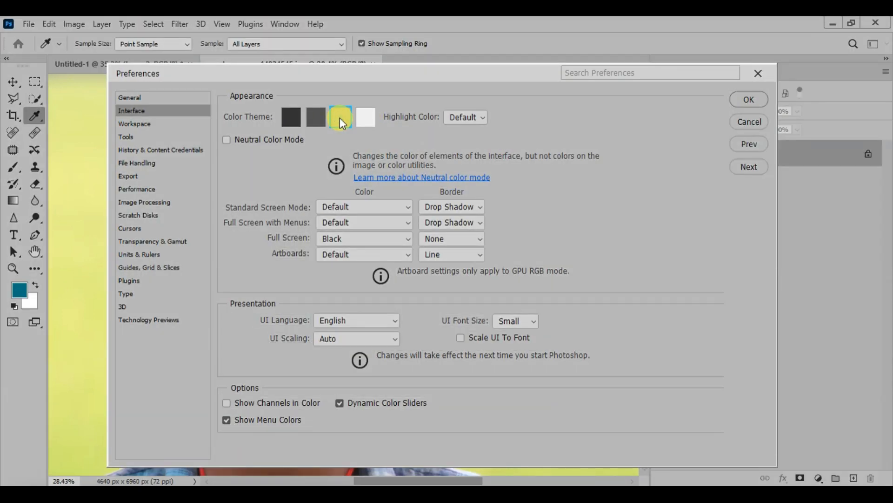
click(291, 118)
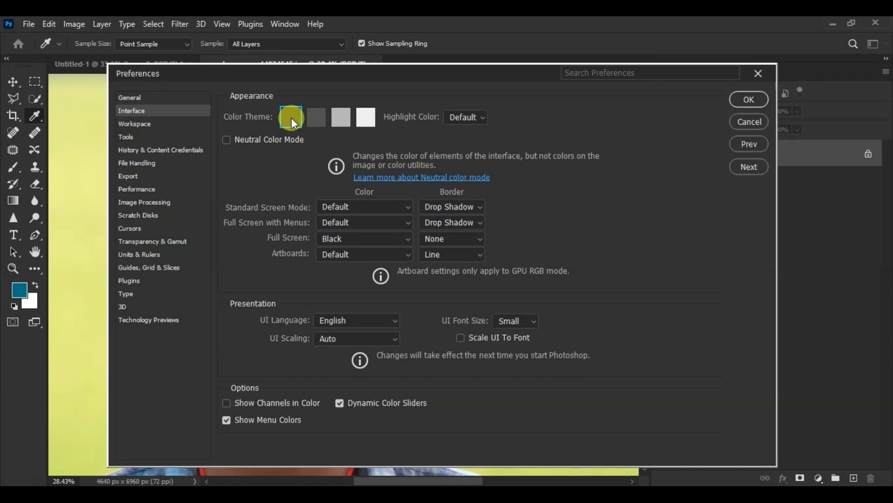
click(317, 119)
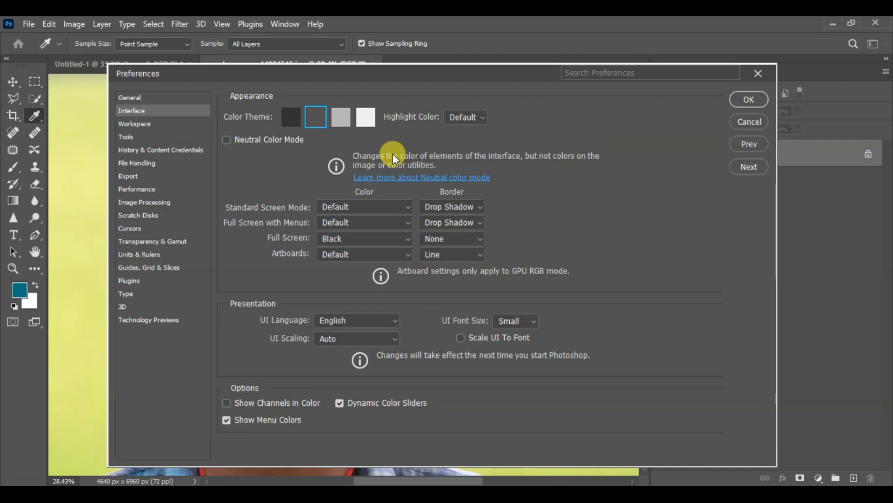
- Review the Workspace and Tools preferences, including the Zoom with Scroll Wheel option, accept the dialog and return to the Move tool
click(148, 130)
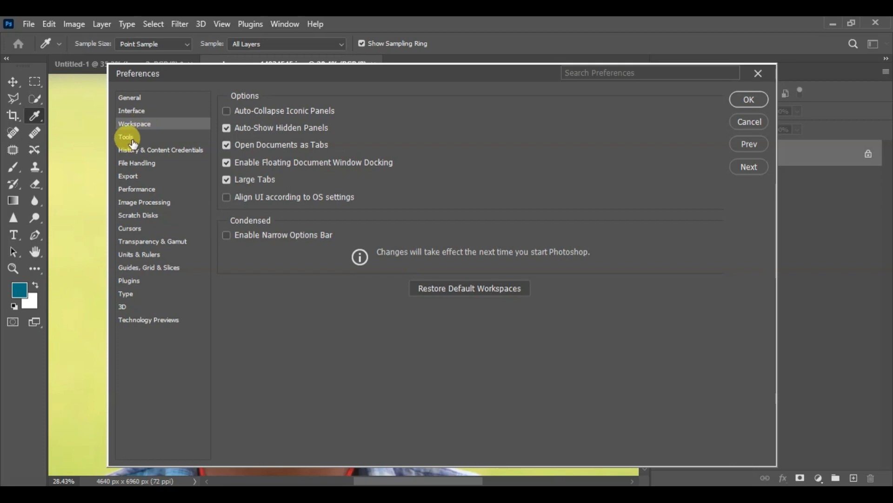
click(132, 141)
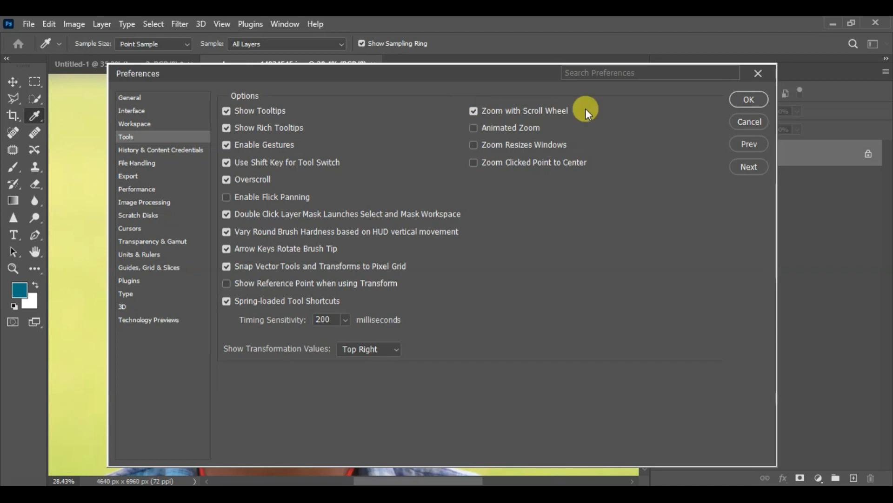
click(745, 100)
key(v)
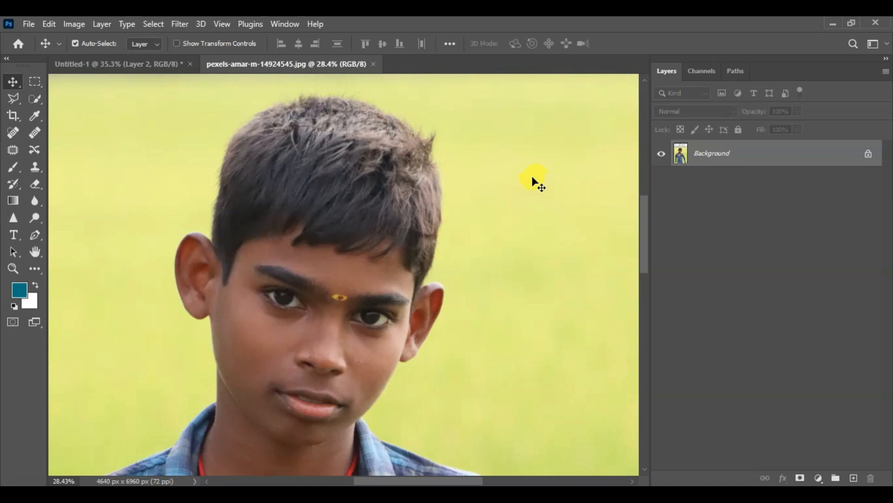
- Test scroll-wheel zooming in and out on the boy's face, then fit the photo back in the window
scroll(367, 223, down, 2)
scroll(350, 230, up, 3)
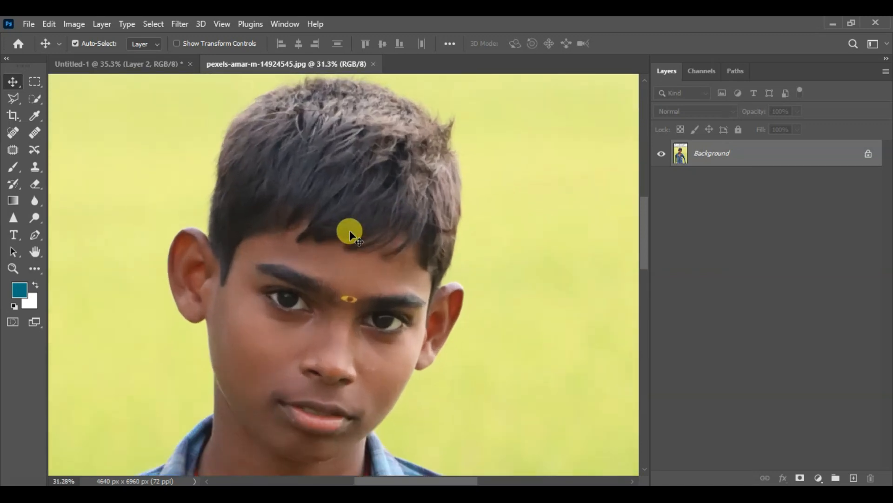
scroll(320, 275, down, 2)
scroll(320, 274, up, 1)
scroll(320, 276, down, 3)
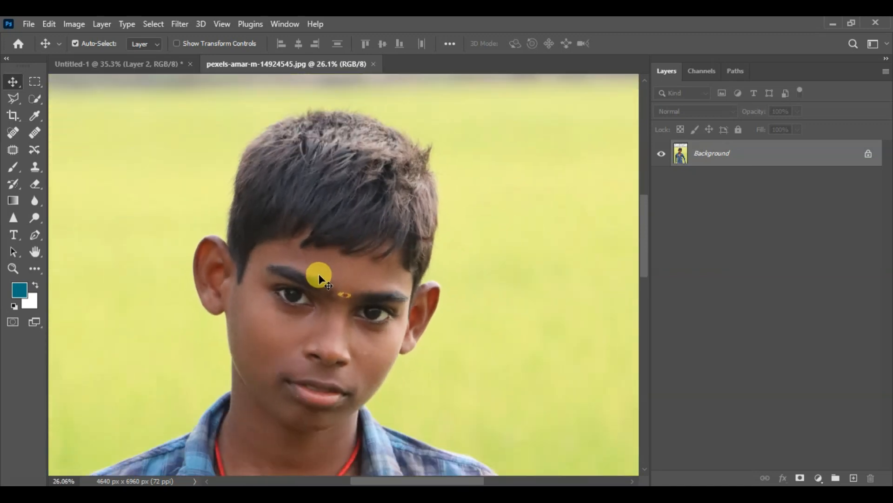
scroll(319, 279, down, 1)
scroll(301, 295, up, 4)
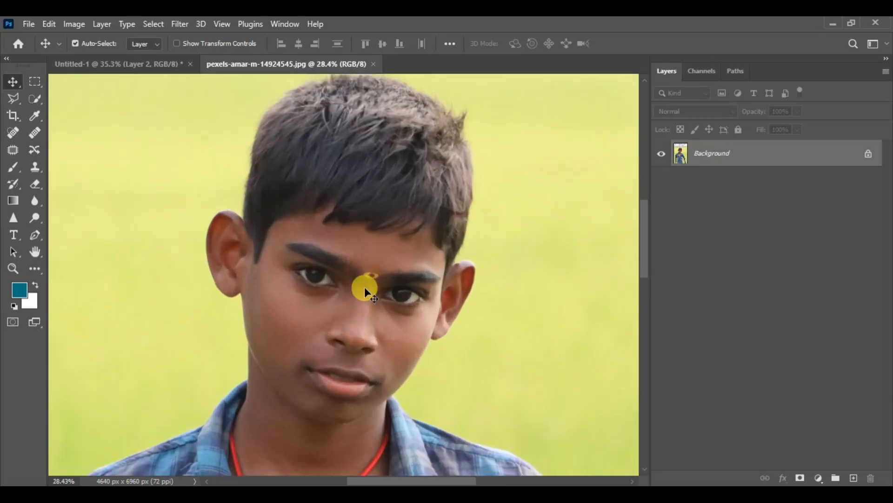
scroll(373, 289, down, 2)
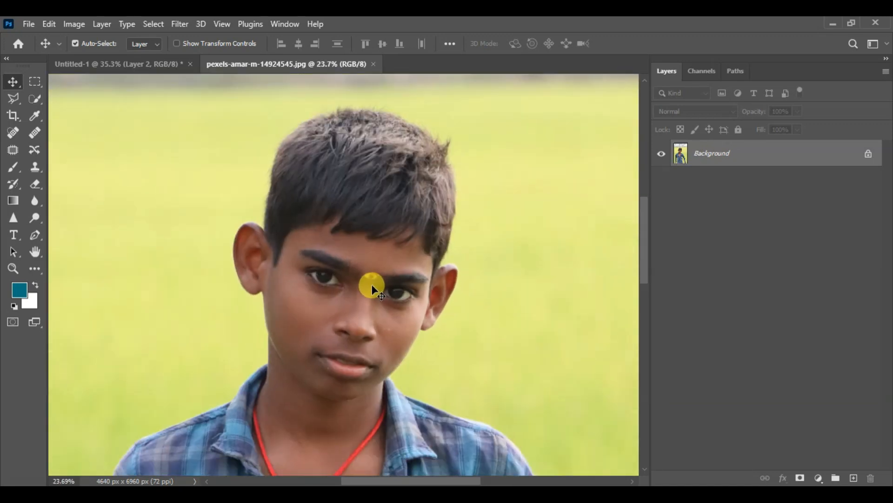
scroll(374, 289, up, 1)
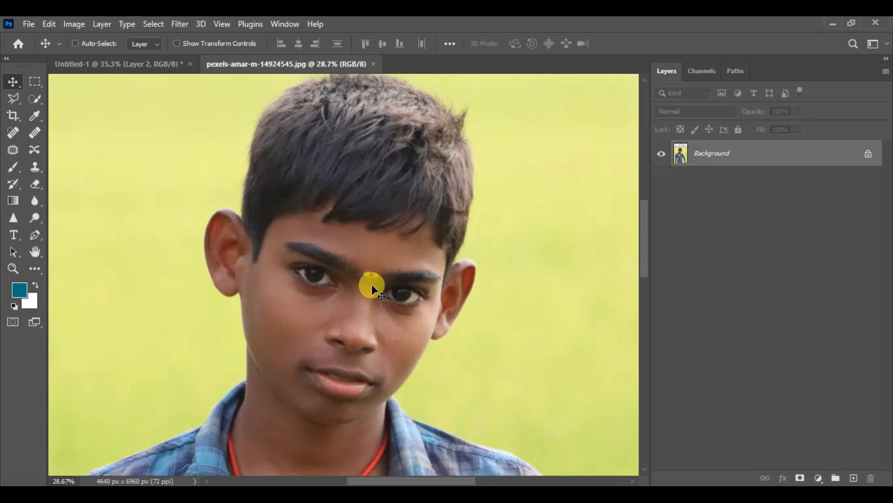
key(ctrl+0)
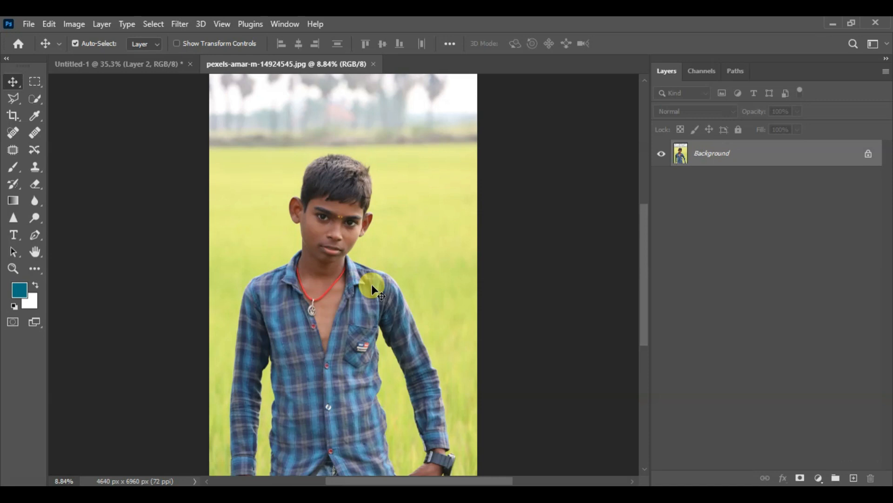
- Activate the Polygonal Lasso tool with the upper edge of the boy's hair magnified to about 122%
scroll(335, 160, up, 8)
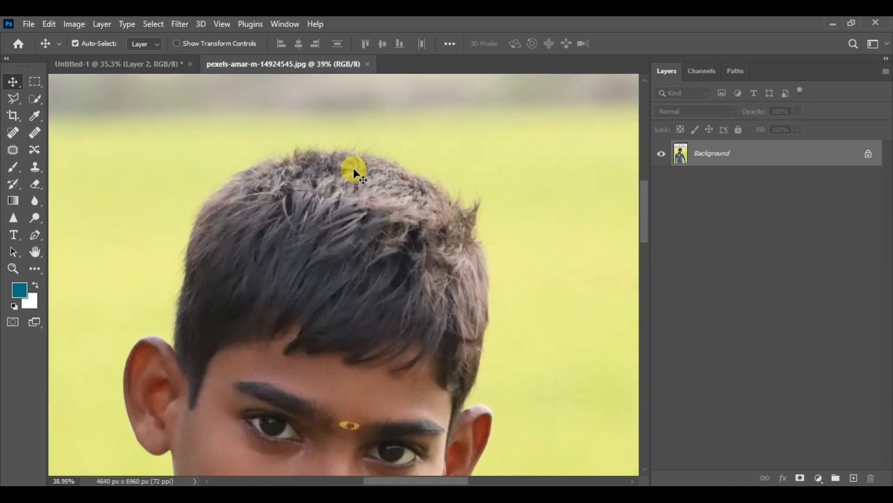
scroll(353, 168, up, 3)
drag(376, 164, 398, 207)
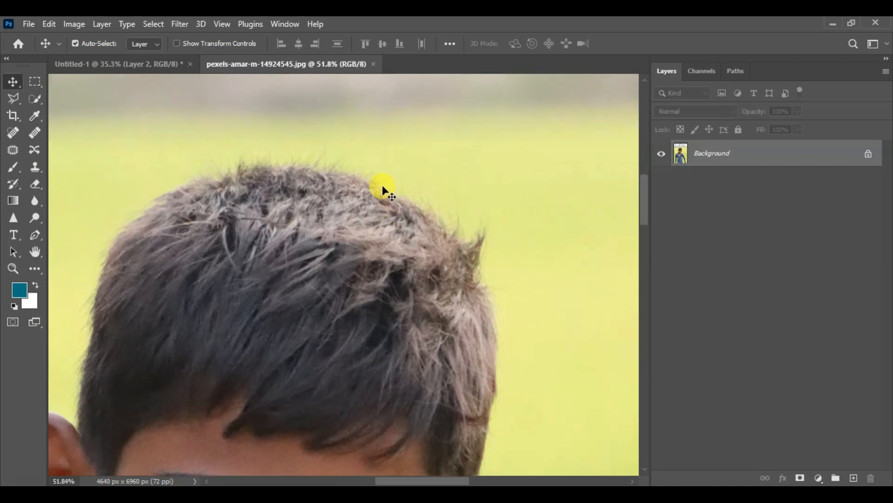
scroll(339, 172, up, 3)
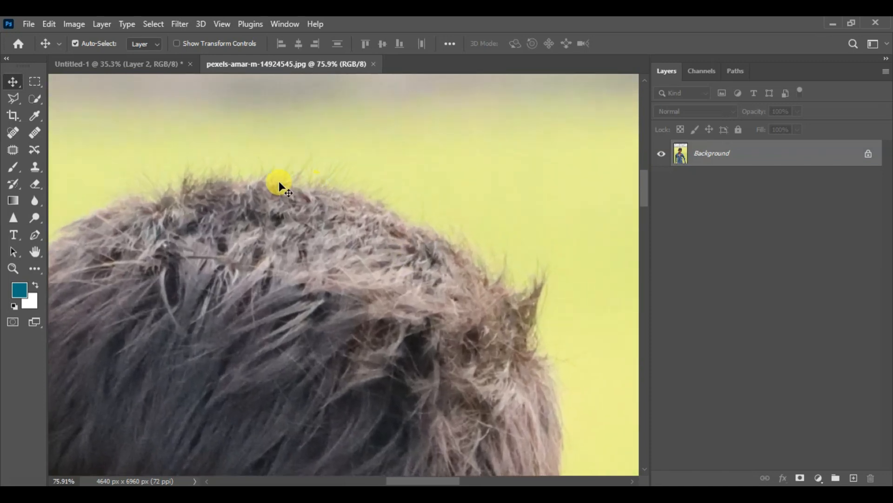
click(17, 99)
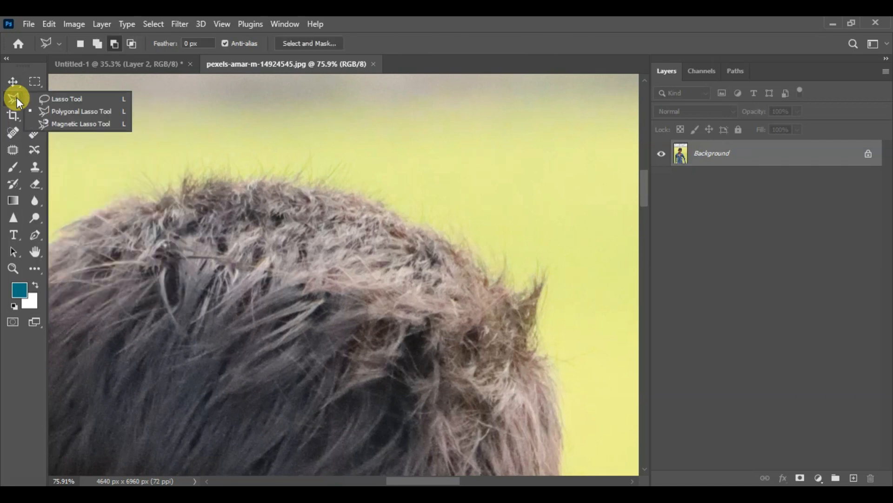
click(89, 114)
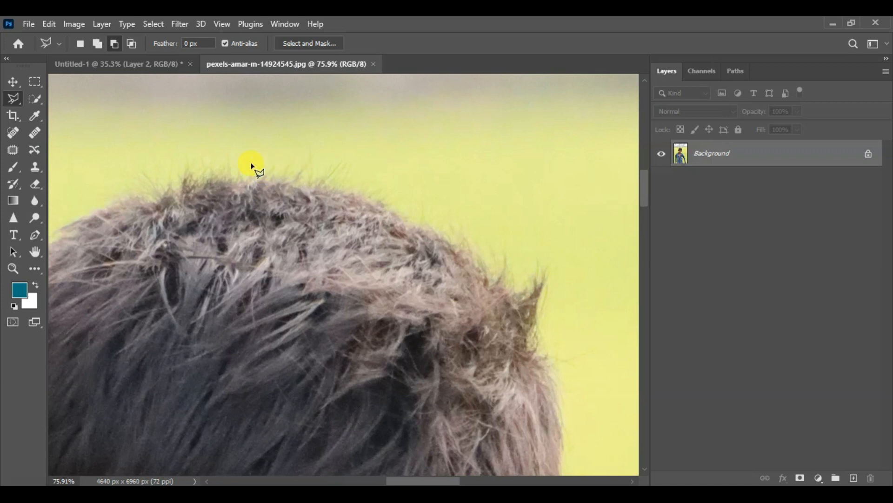
scroll(253, 166, up, 4)
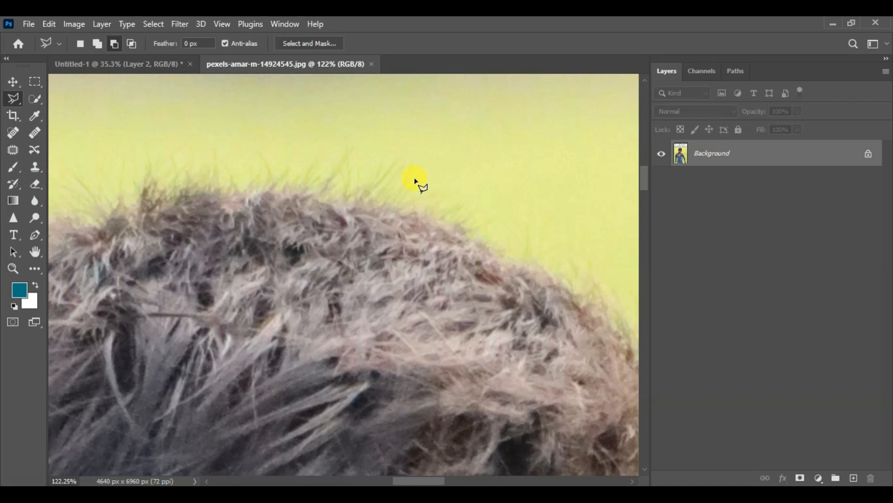
- Start a polygonal lasso outline along the upper edge of the boy's hair, placing closely spaced points from the crown toward the right side
drag(360, 190, 333, 162)
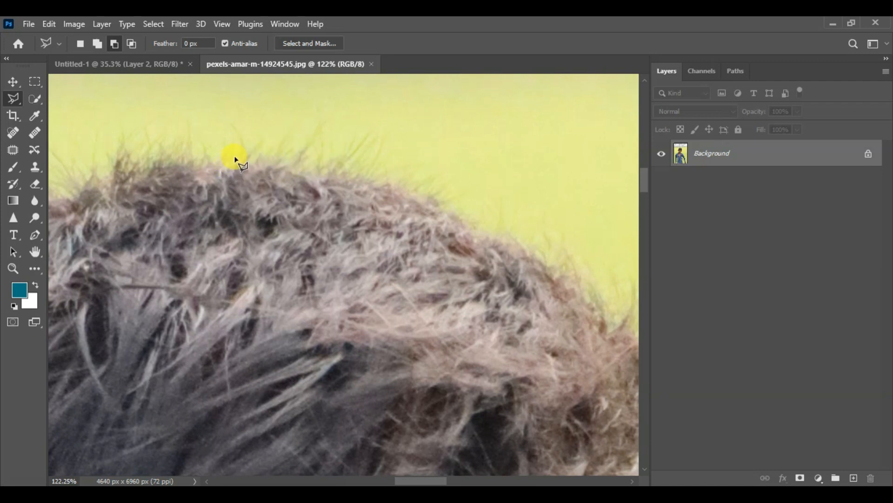
drag(309, 169, 291, 149)
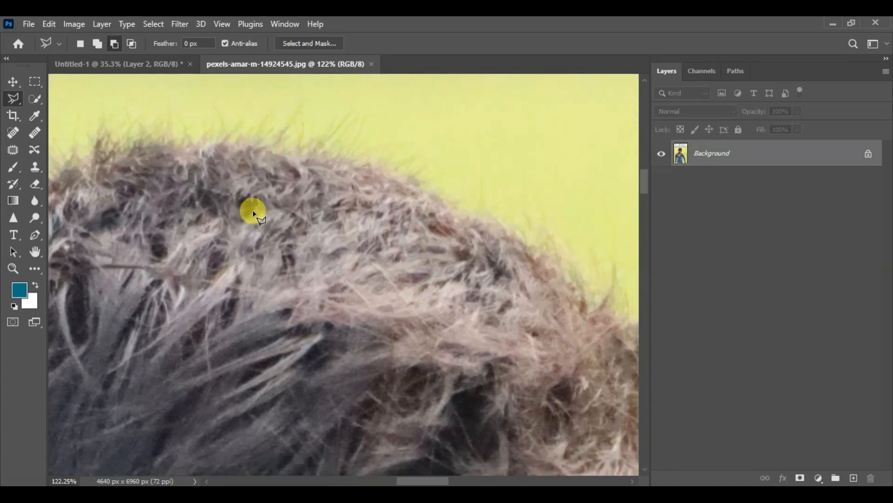
click(203, 140)
click(250, 140)
click(358, 159)
click(410, 179)
click(442, 198)
click(459, 213)
click(481, 216)
click(501, 219)
click(528, 241)
click(544, 246)
- Continue the outline over the curve of the hair and down the inner side of the protruding tuft
drag(562, 265, 414, 186)
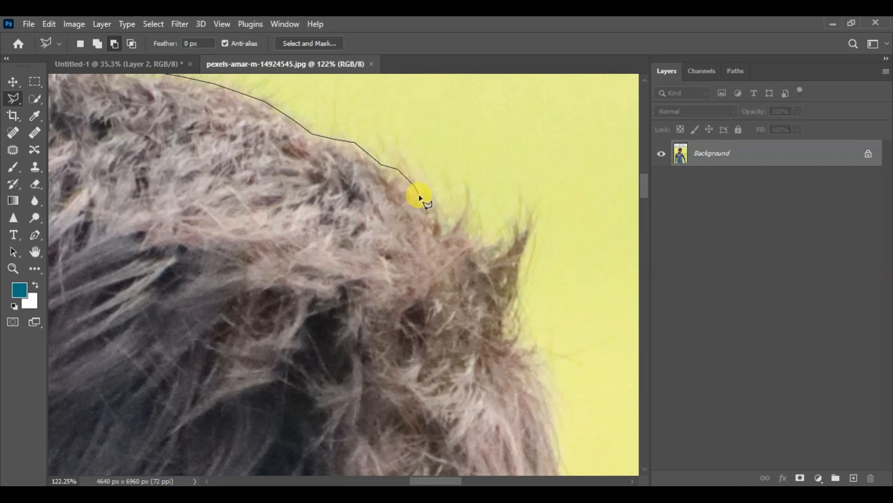
click(426, 200)
click(437, 218)
click(447, 231)
click(482, 254)
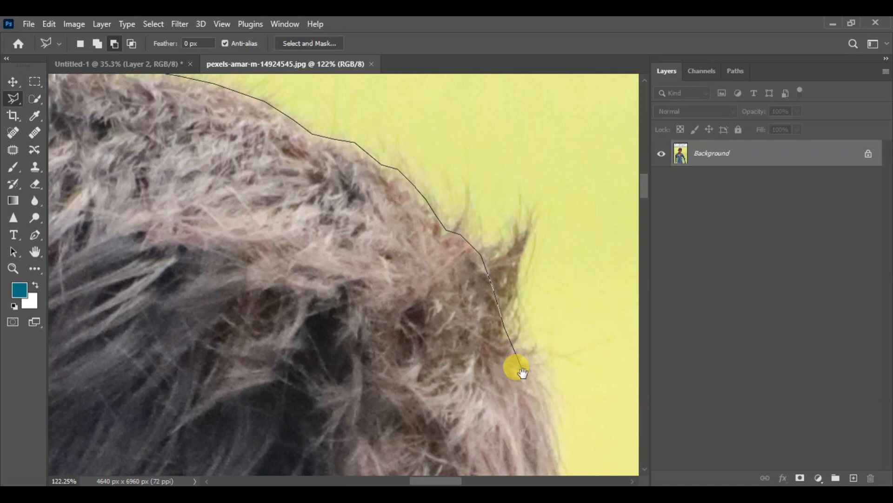
- Trace down the side of the hair to the notch where it meets the top of the ear
mouse_move(528, 373)
mouse_down()
mouse_move(417, 157)
mouse_move(405, 152)
mouse_up()
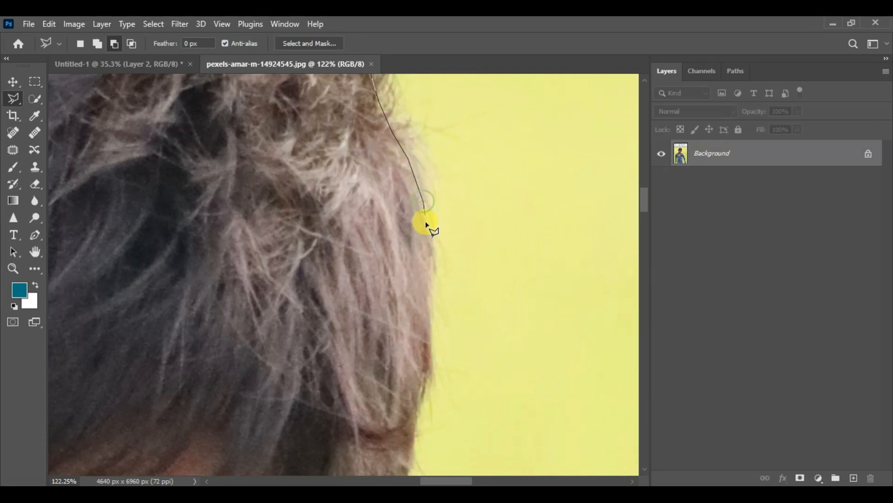
mouse_move(430, 265)
mouse_down()
mouse_move(432, 344)
mouse_move(416, 433)
mouse_move(377, 194)
mouse_move(385, 212)
mouse_move(369, 308)
mouse_move(324, 399)
mouse_move(336, 393)
mouse_move(344, 346)
mouse_move(335, 315)
mouse_up()
key(space)
click(320, 425)
key(ctrl+plus)
scroll(345, 329, up, 4)
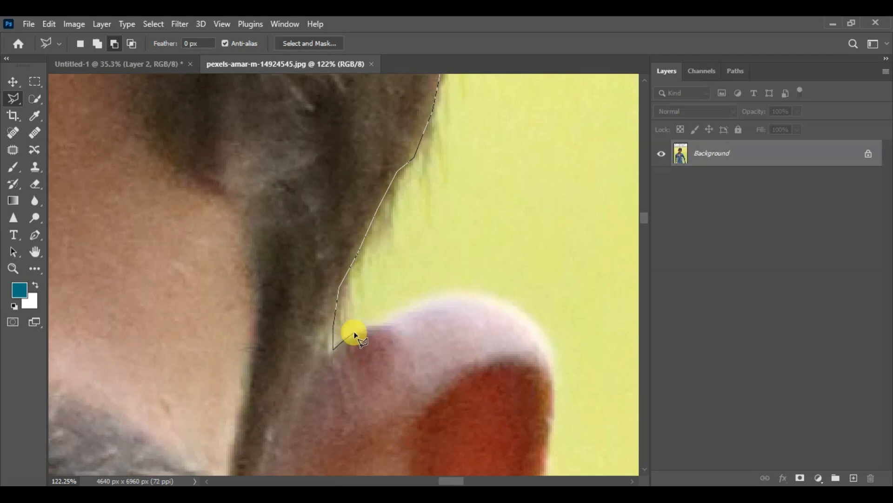
- Trace the outer rim of the ear from its upper curve down around the earlobe to the cheek
click(366, 325)
click(377, 320)
click(394, 314)
click(393, 310)
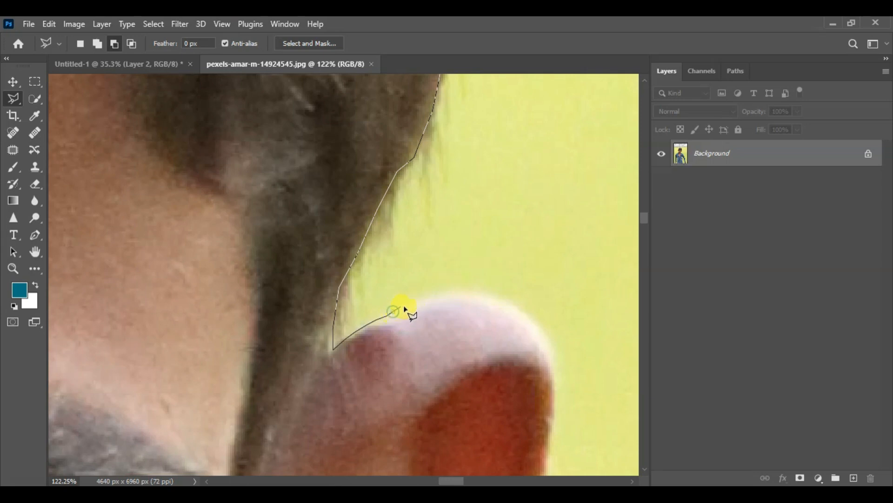
click(418, 300)
click(431, 297)
click(463, 292)
drag(481, 295, 506, 302)
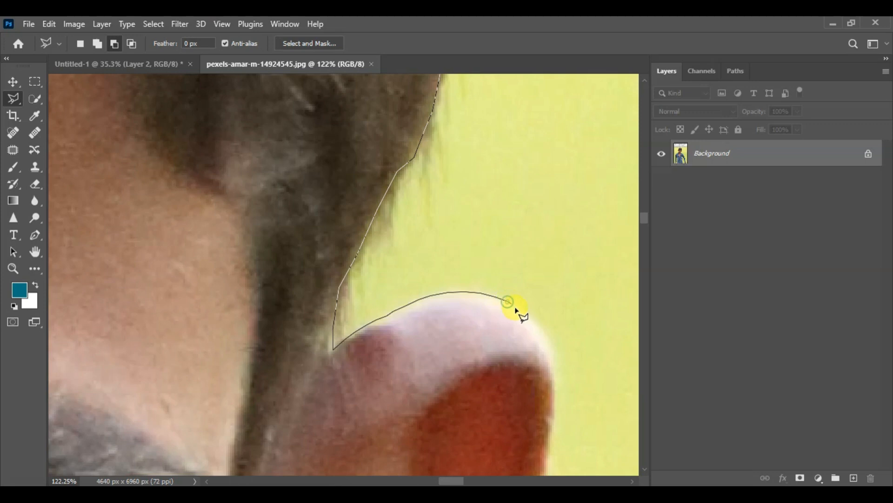
mouse_move(534, 328)
mouse_down()
mouse_move(555, 408)
mouse_move(495, 275)
mouse_move(479, 183)
mouse_move(484, 207)
mouse_move(476, 210)
mouse_move(465, 292)
mouse_move(415, 422)
mouse_move(450, 201)
mouse_move(444, 127)
mouse_move(444, 173)
mouse_move(429, 187)
mouse_move(376, 292)
mouse_move(386, 258)
mouse_move(346, 357)
mouse_move(311, 400)
mouse_move(305, 371)
mouse_move(371, 206)
mouse_move(359, 256)
mouse_move(328, 312)
mouse_move(274, 367)
mouse_up()
key(space)
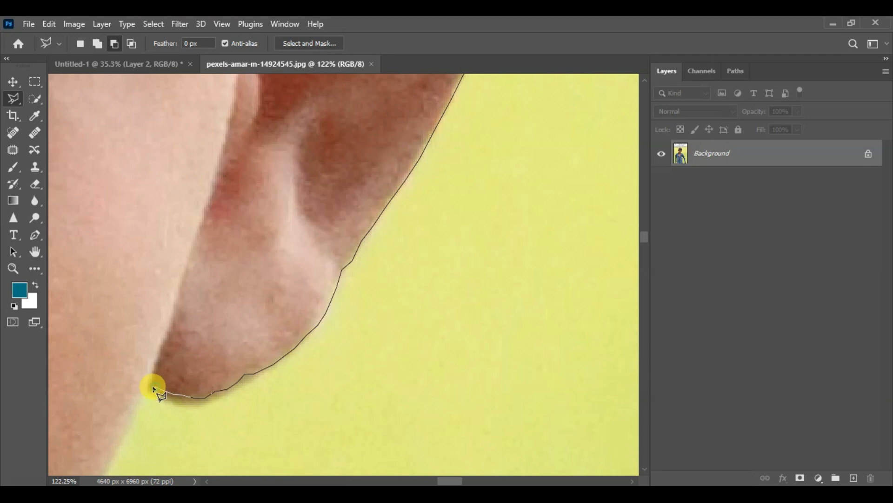
- Extend the outline from the earlobe along the cheek and jaw to the tip of the shirt collar
mouse_move(148, 384)
mouse_down()
mouse_move(277, 215)
mouse_move(281, 171)
mouse_up()
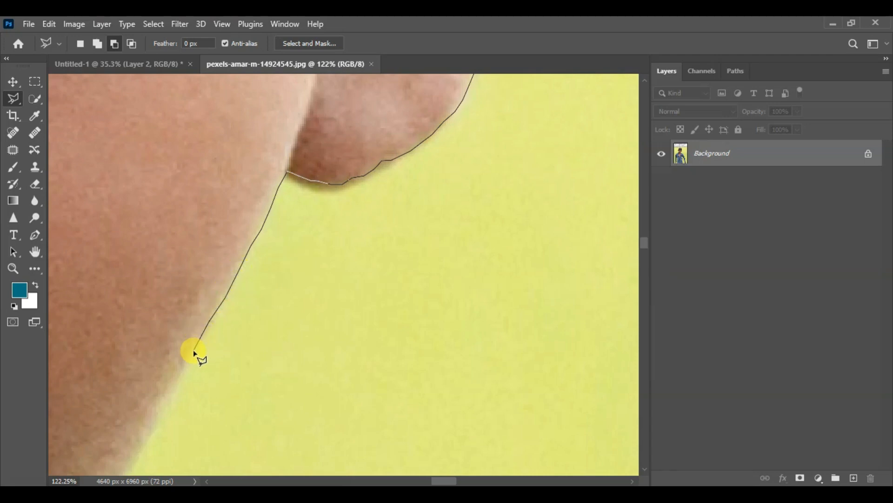
click(183, 369)
mouse_move(162, 409)
mouse_down()
mouse_move(286, 273)
mouse_move(403, 116)
mouse_up()
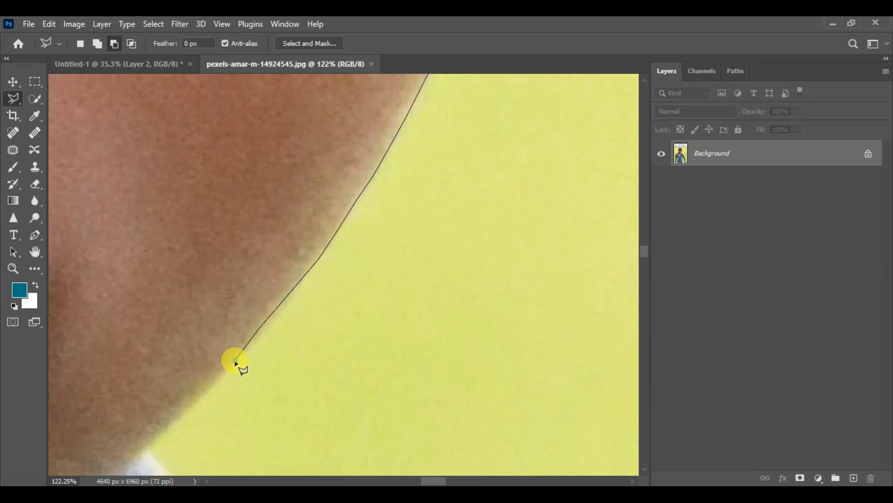
mouse_move(236, 358)
mouse_down()
mouse_move(435, 199)
mouse_move(442, 207)
mouse_up()
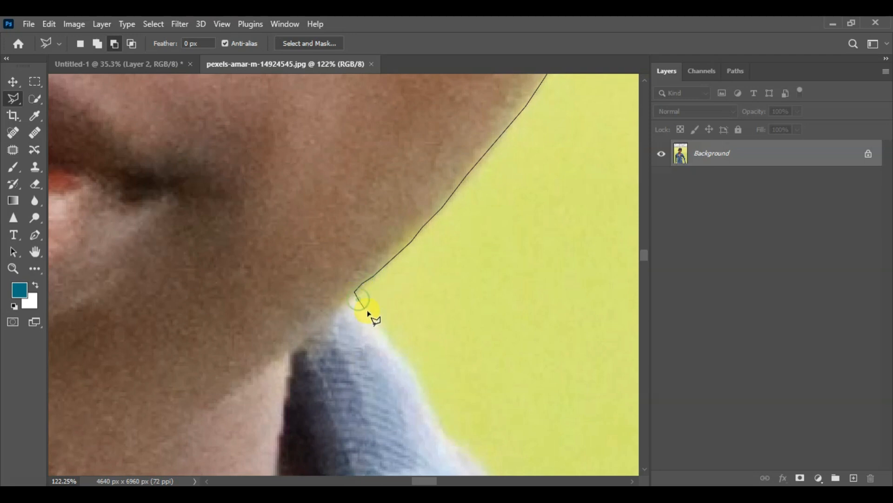
- Follow the outer edge of the shirt collar down to the point where it meets the shoulder
drag(388, 334, 332, 141)
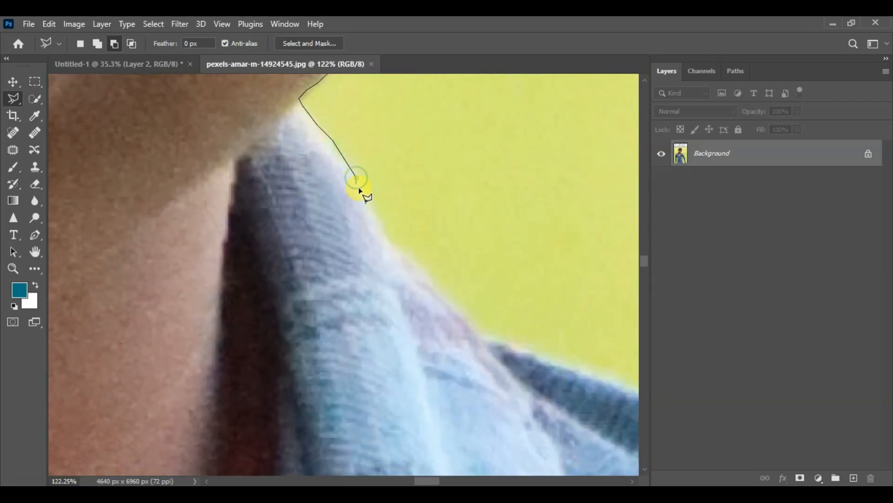
click(375, 209)
click(389, 239)
click(480, 331)
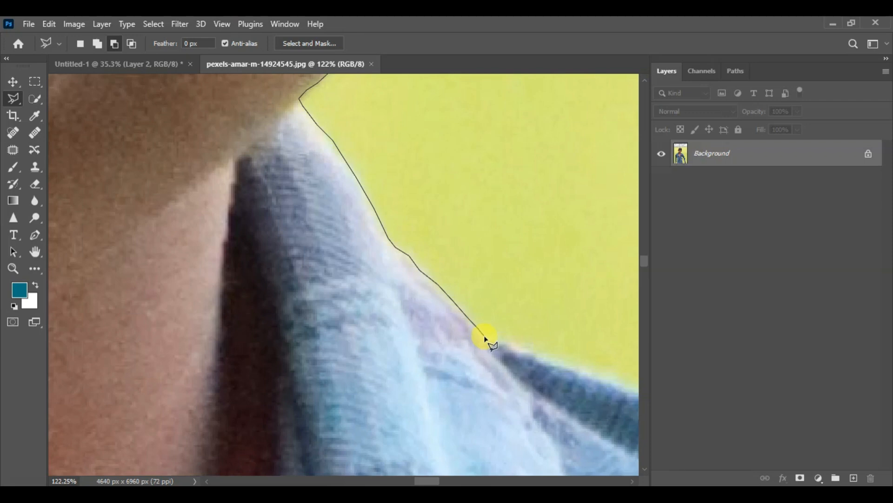
click(484, 334)
click(495, 335)
- Trace the top edge of the shirt's shoulder outward from the collar, keeping points along the dark fabric and pale rim
mouse_move(614, 382)
mouse_down()
mouse_move(469, 267)
mouse_move(248, 133)
mouse_up()
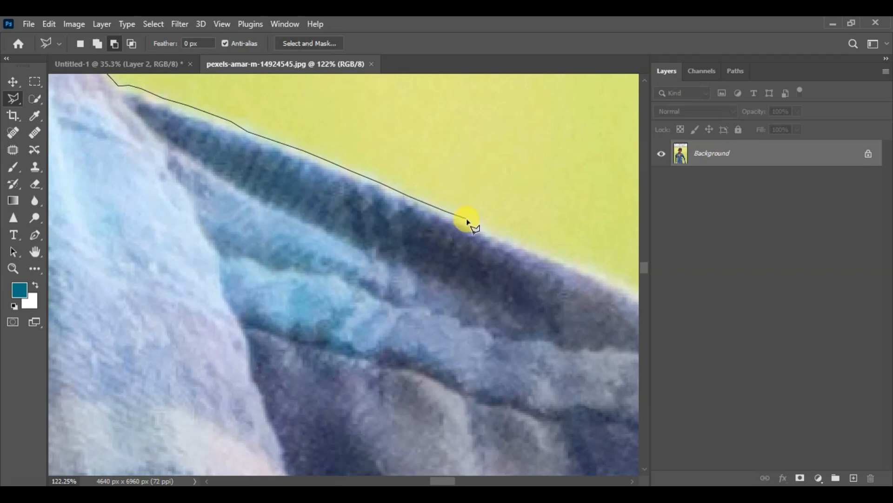
click(498, 236)
click(577, 263)
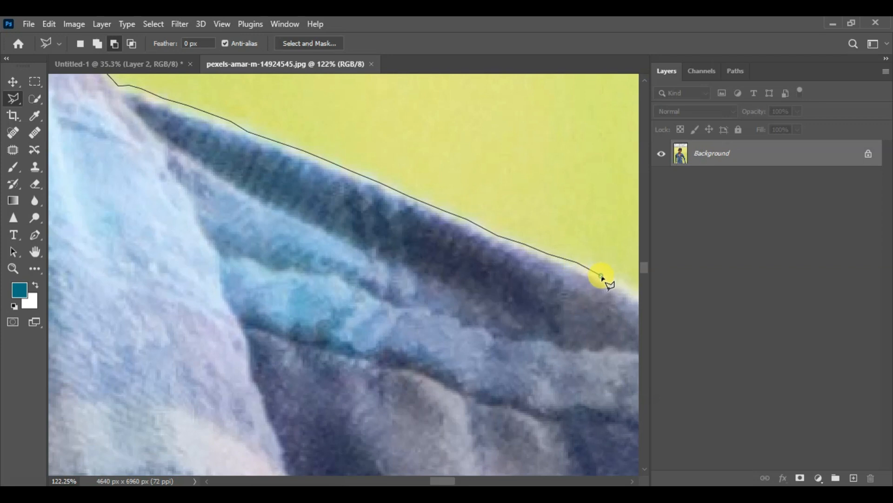
mouse_move(598, 270)
mouse_down()
mouse_move(434, 184)
mouse_move(342, 114)
mouse_move(316, 127)
mouse_up()
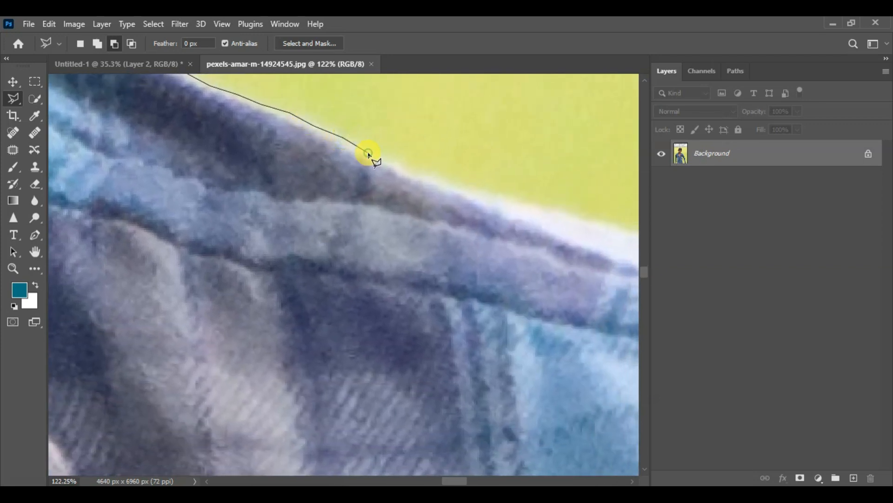
click(398, 162)
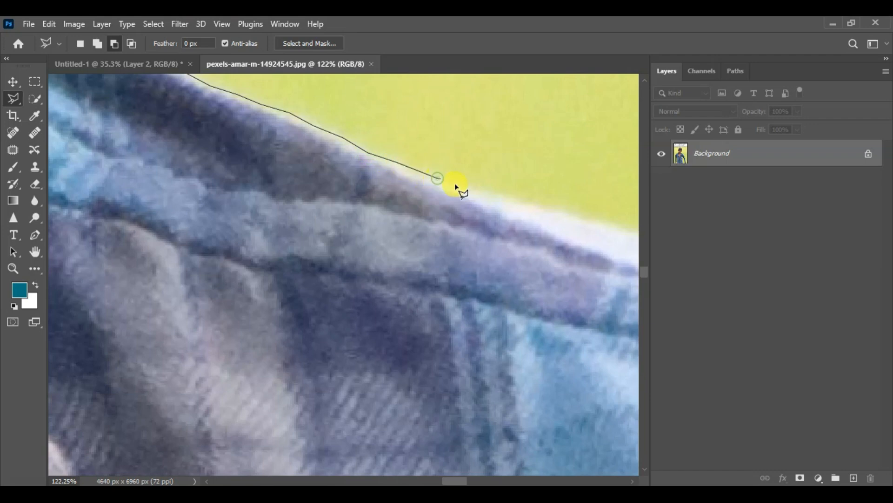
click(551, 209)
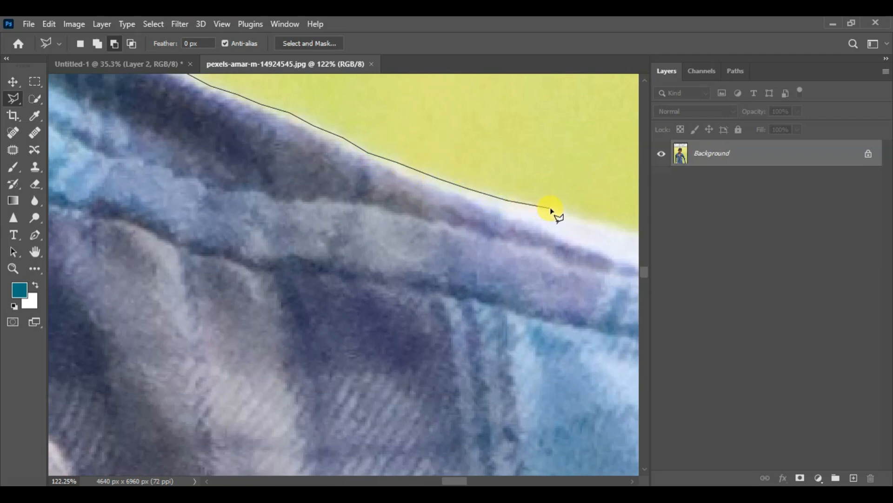
click(582, 219)
click(613, 227)
- Carry the outline along the bright white rim of the shoulder to where it begins to slope downward
key(space)
drag(584, 217, 313, 140)
click(348, 152)
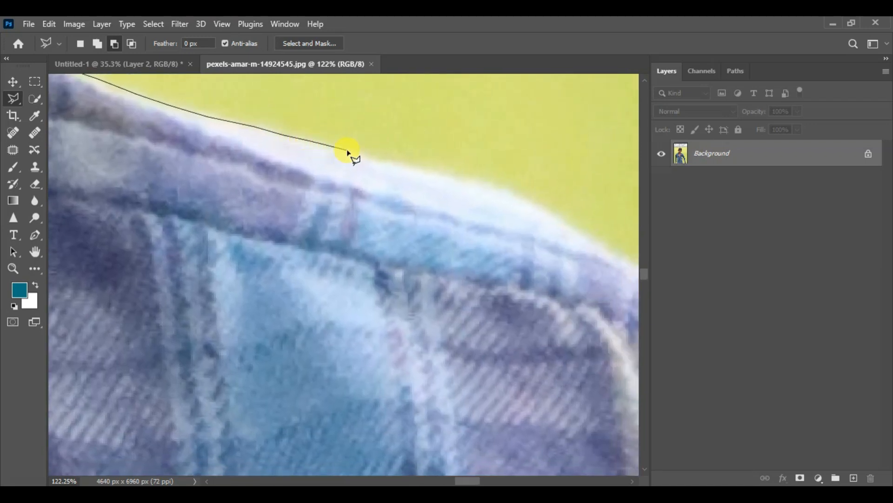
click(382, 158)
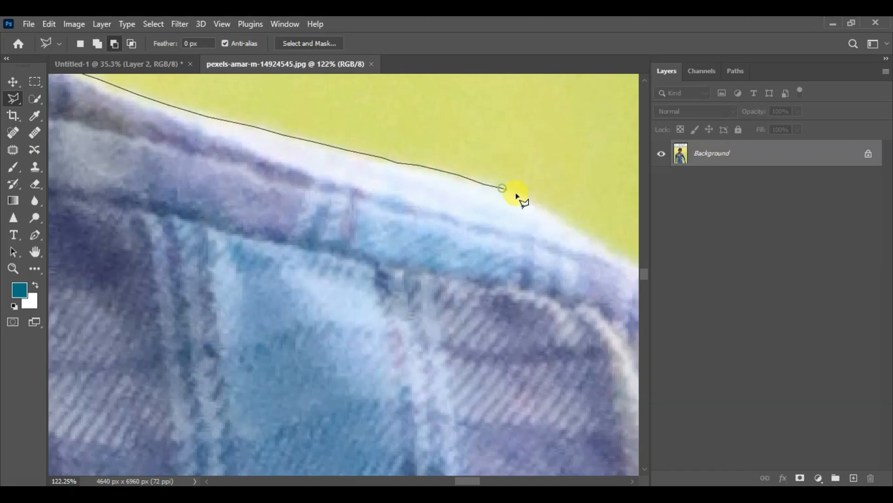
click(531, 199)
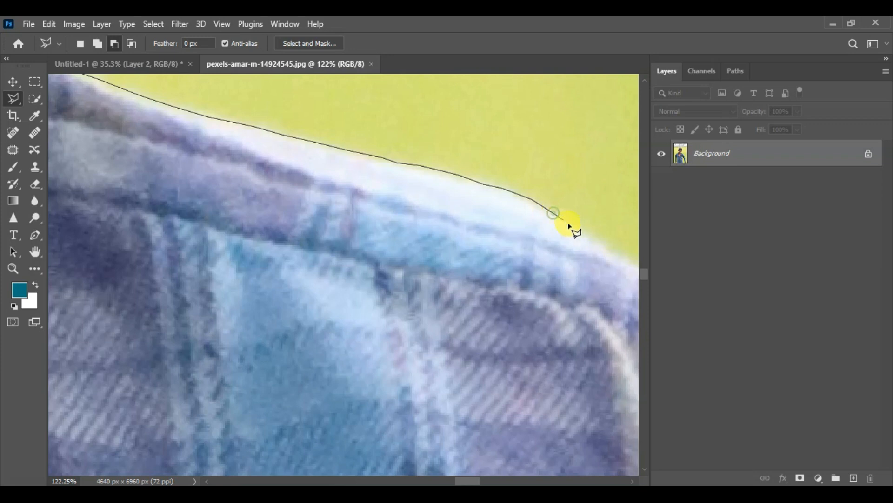
- Trace the rounded outer curve of the shoulder down onto the top of the sleeve
mouse_move(582, 234)
mouse_down()
mouse_move(547, 208)
mouse_move(346, 136)
mouse_move(289, 105)
mouse_up()
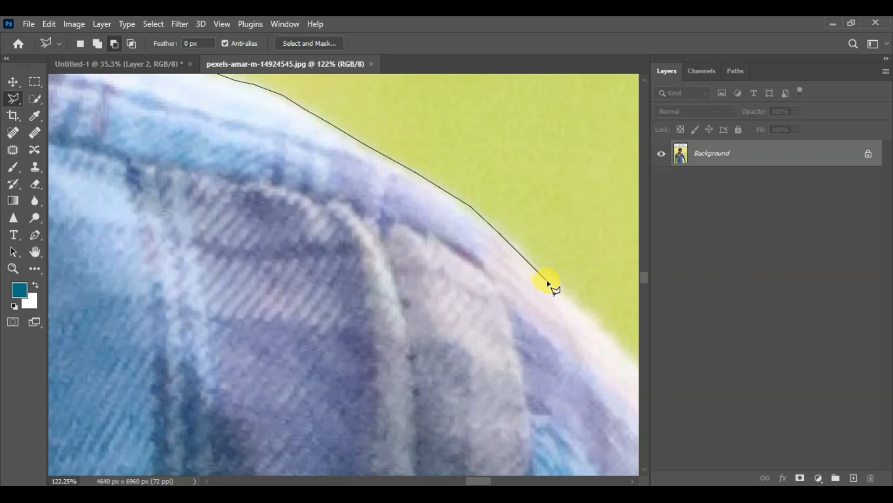
drag(549, 285, 375, 132)
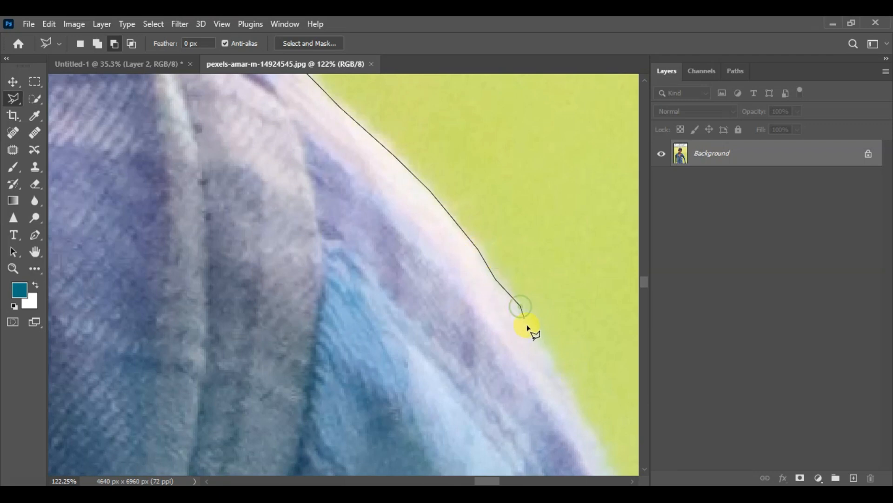
click(538, 340)
drag(535, 334, 400, 147)
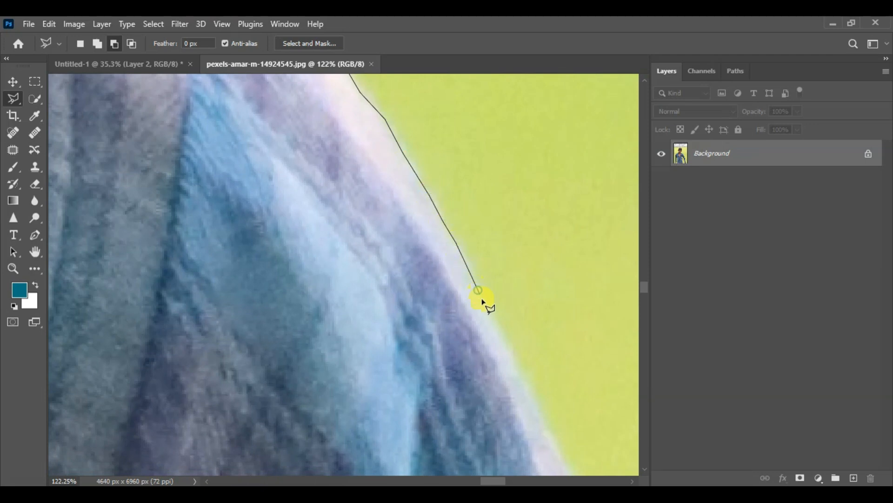
click(500, 331)
drag(480, 305, 376, 132)
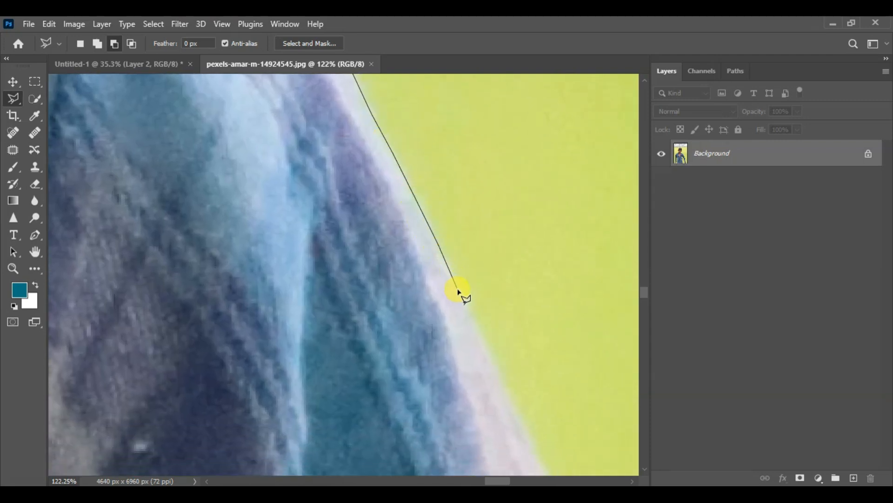
- Continue placing outline points down the pale outer edge of the upper sleeve
drag(439, 259, 361, 104)
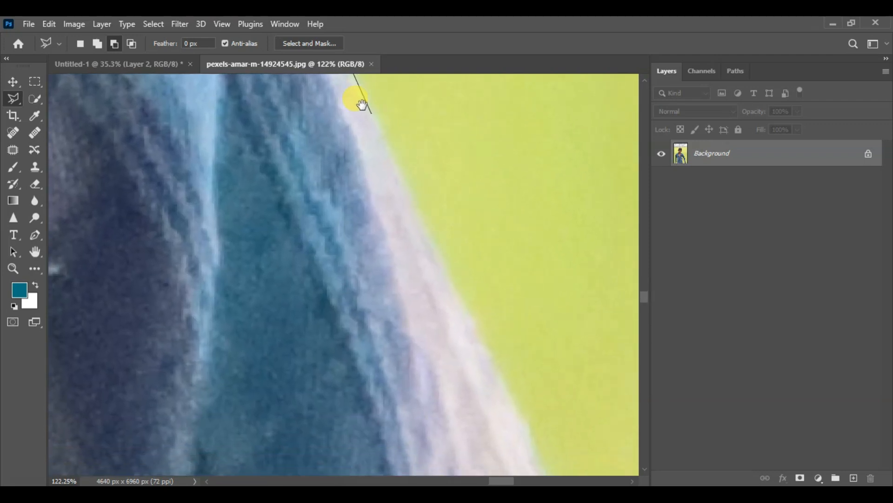
click(401, 173)
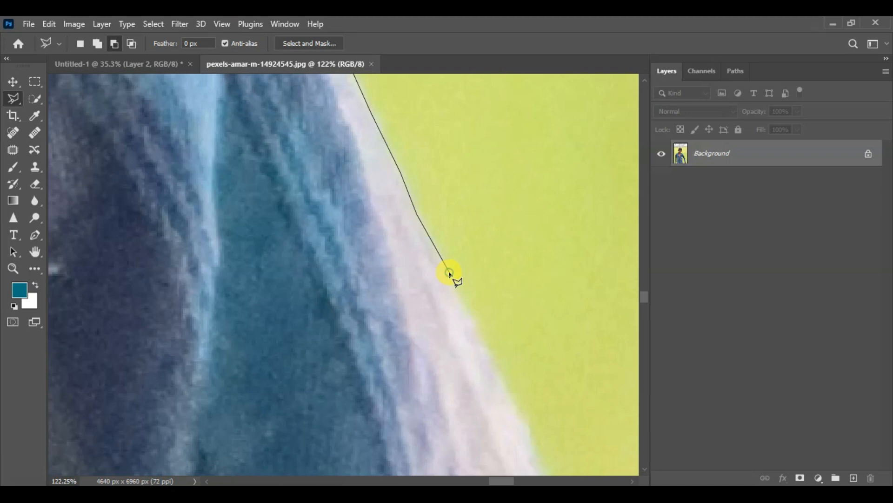
drag(439, 259, 355, 126)
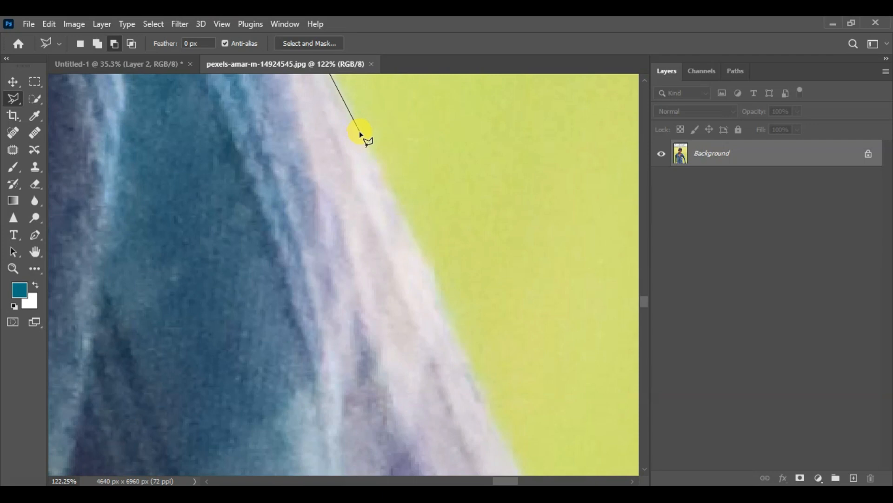
click(381, 170)
click(438, 286)
drag(439, 295, 361, 156)
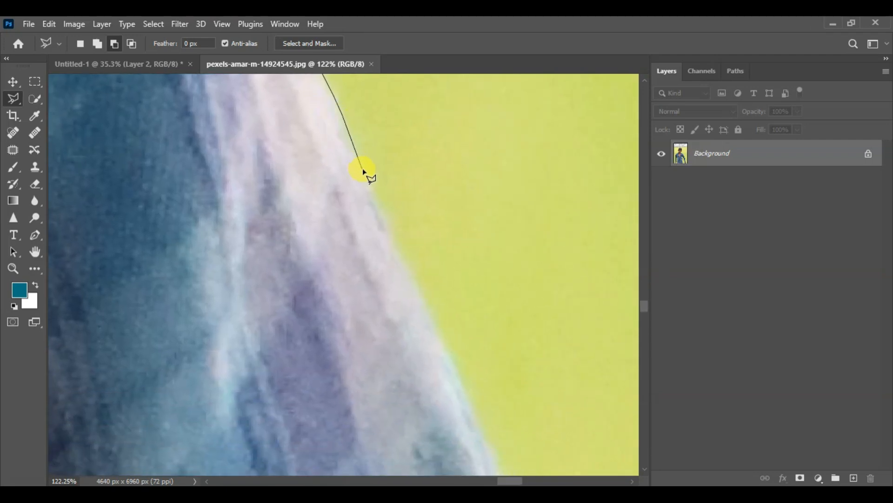
click(381, 211)
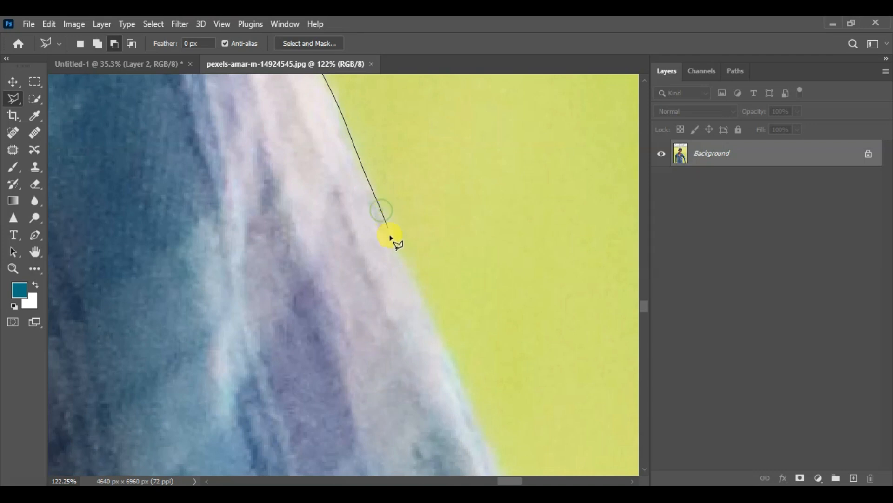
drag(389, 242, 317, 106)
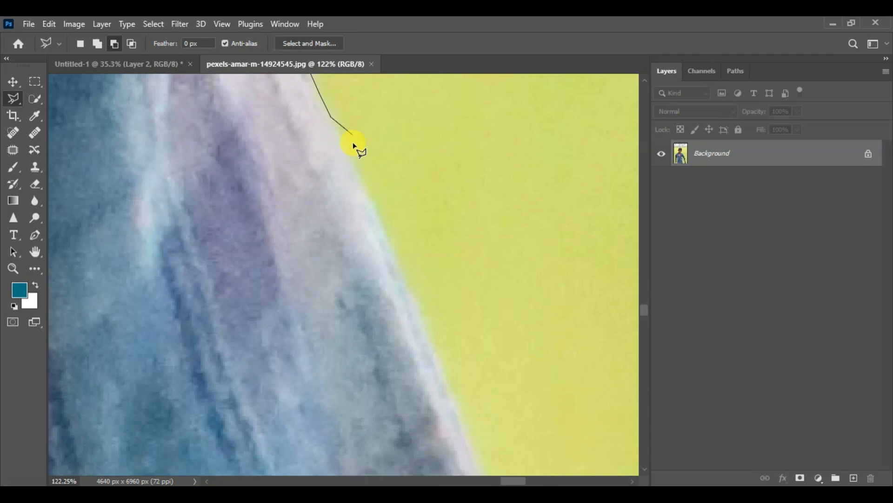
click(370, 198)
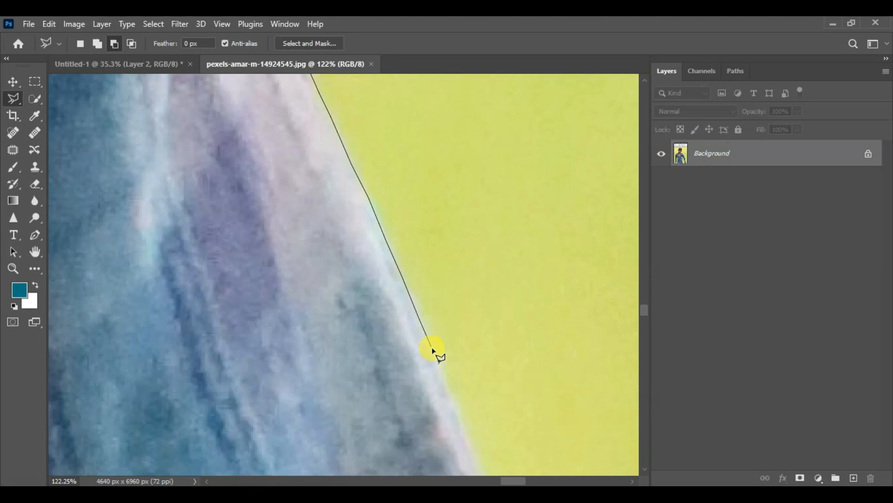
- Extend the outline down the sleeve past the grey plaid band, following the border with the yellow background
drag(426, 343, 331, 119)
click(356, 178)
click(369, 232)
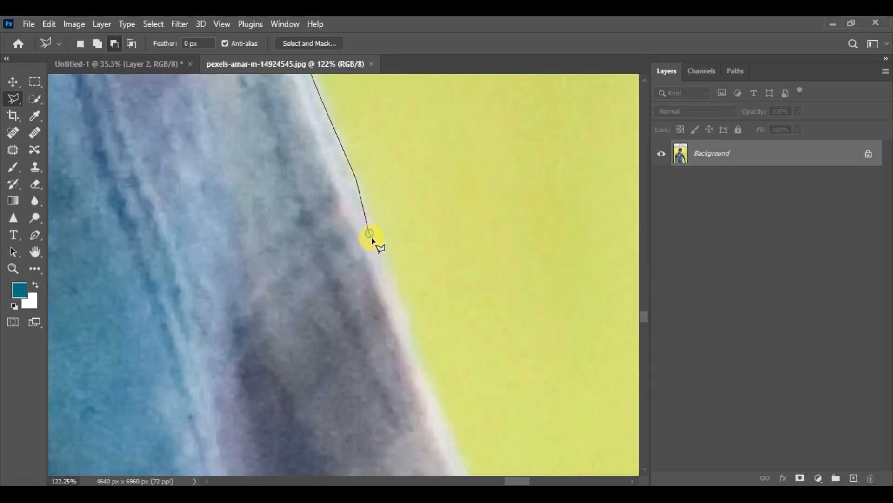
click(389, 281)
drag(394, 315, 341, 142)
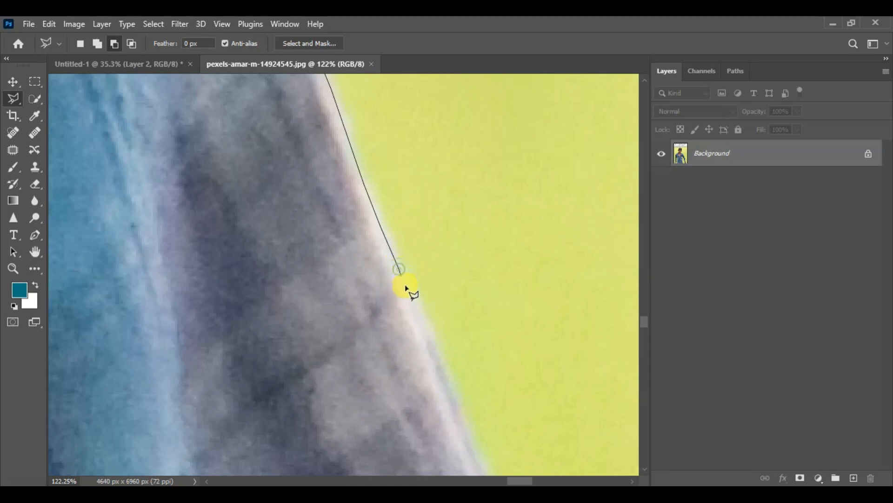
mouse_move(418, 306)
mouse_down()
mouse_move(359, 151)
mouse_move(363, 161)
mouse_up()
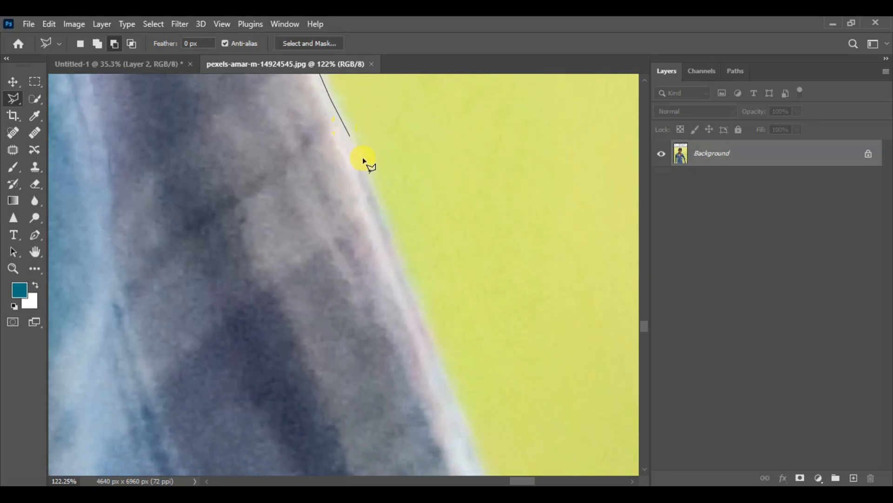
- Add outline points along the straight outer edge of the mid-sleeve
click(364, 161)
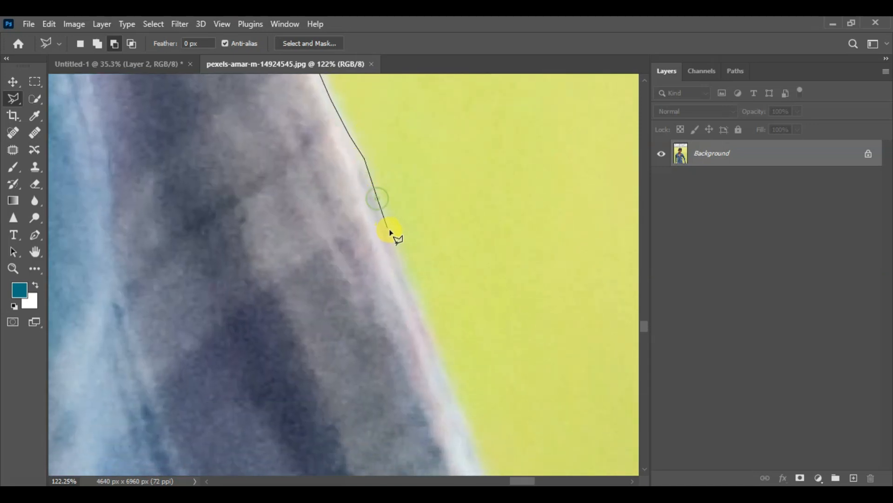
click(404, 273)
click(415, 299)
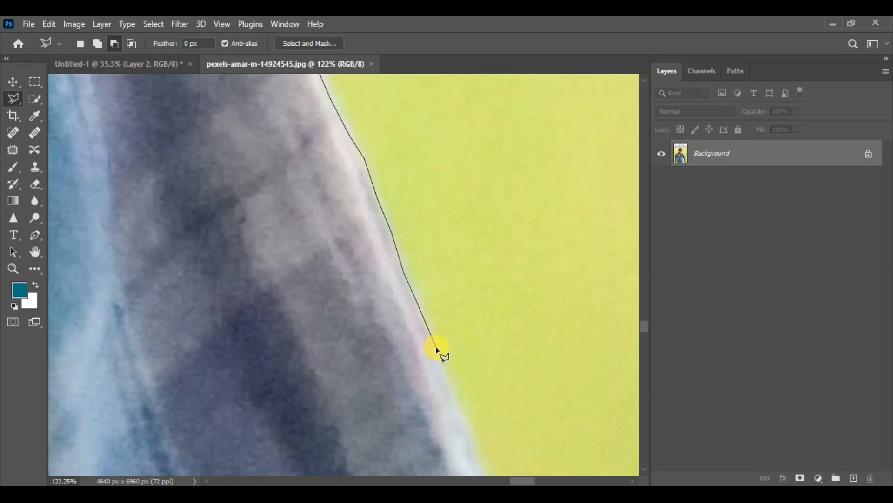
click(462, 414)
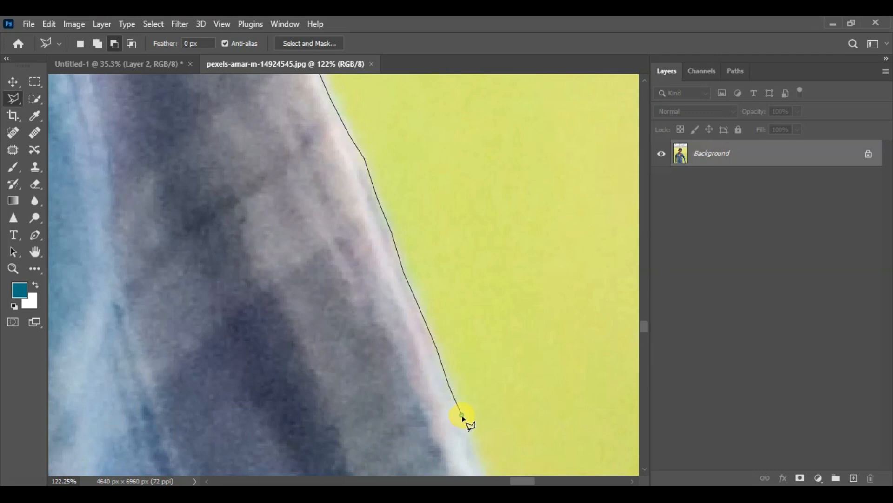
- Continue the polygonal outline down the white-edged outer sleeve, following its slight outward bend against the yellow background
drag(460, 410, 407, 164)
click(421, 214)
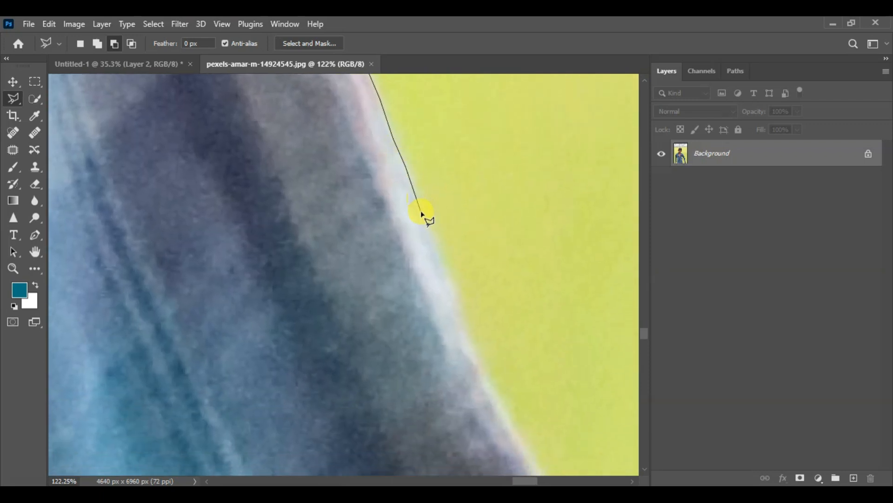
click(435, 260)
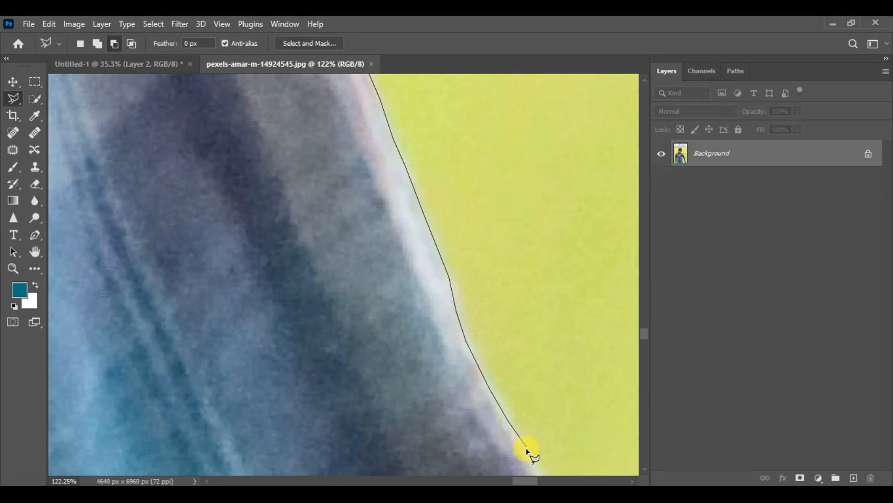
drag(514, 424, 356, 128)
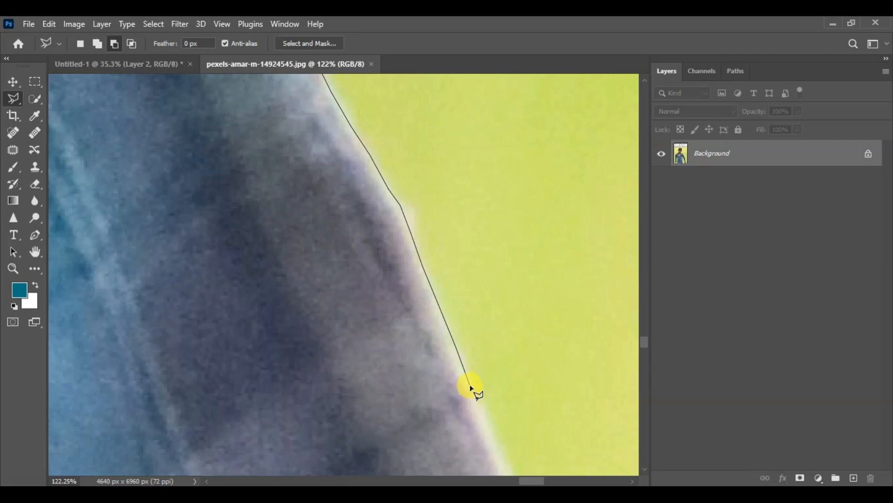
- Trace the sleeve's outer edge around the bulging fold near the elbow, removing the stray point placed back up the sleeve
key(ctrl+minus)
key(ctrl+minus)
key(ctrl+minus)
key(ctrl+minus)
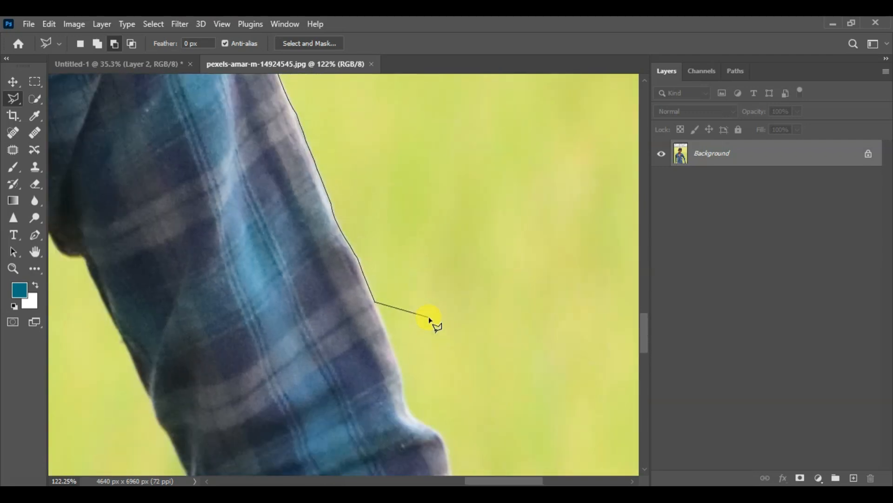
key(ctrl+minus)
key(ctrl+minus)
key(ctrl+minus)
key(ctrl+minus)
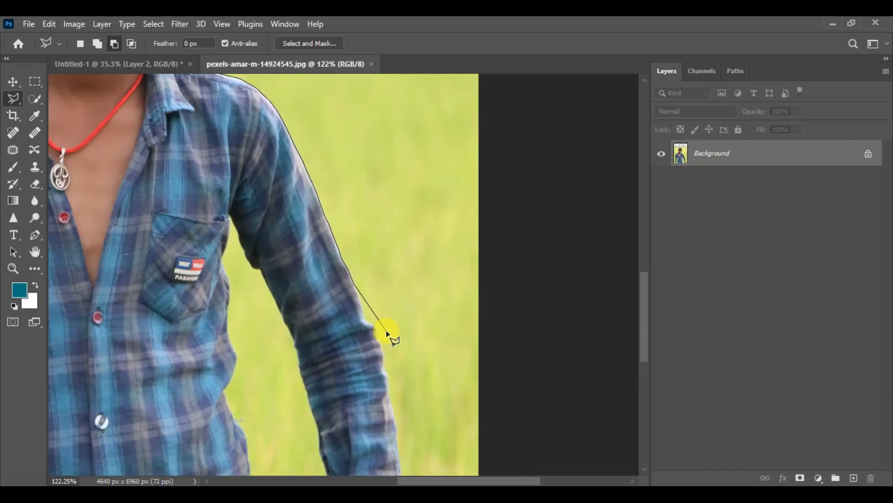
key(ctrl+minus)
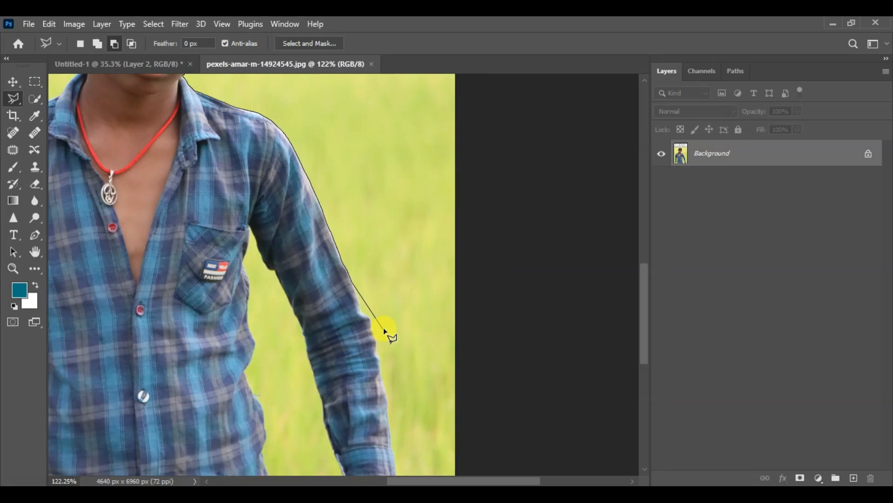
scroll(353, 297, up, 8)
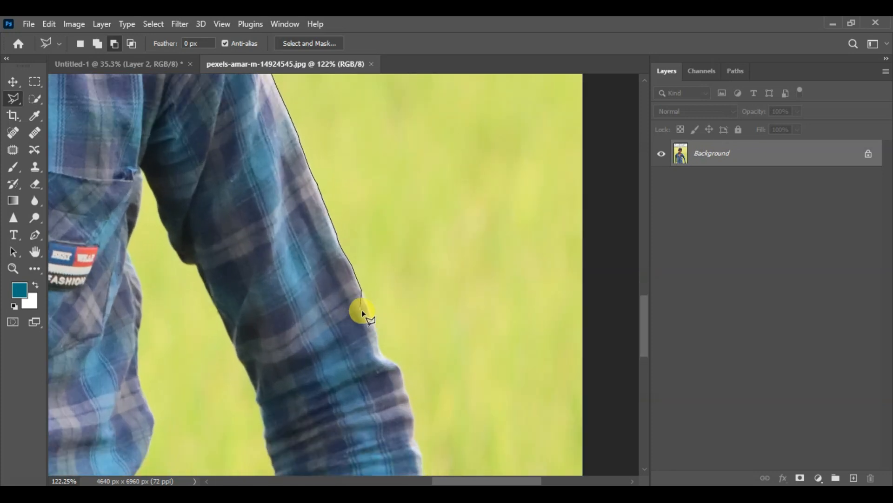
scroll(363, 314, up, 2)
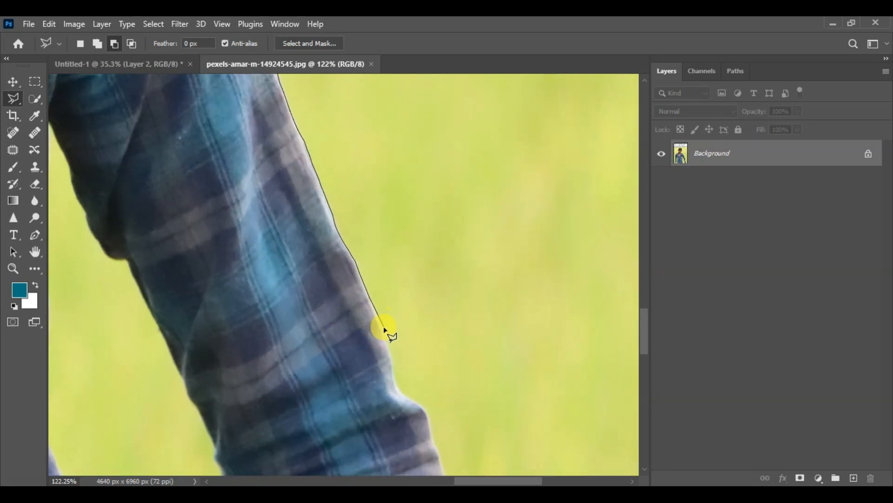
click(393, 350)
click(395, 372)
click(399, 389)
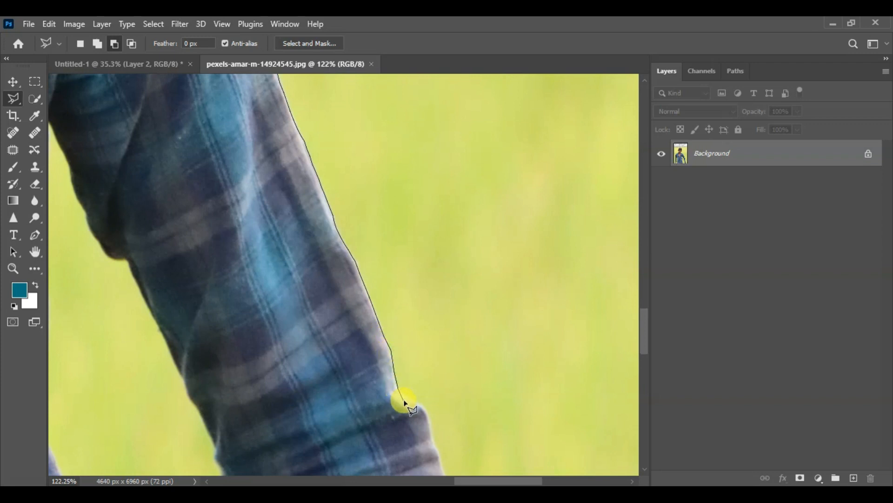
click(430, 422)
click(388, 346)
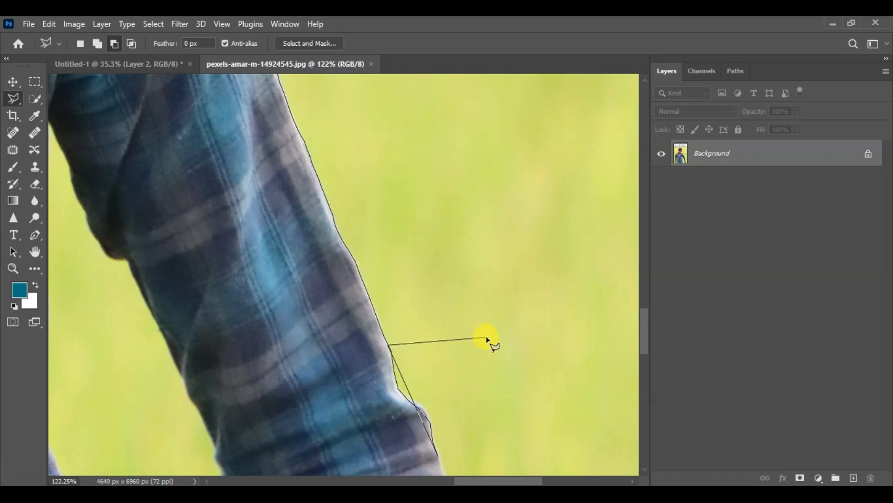
key(BackSpace)
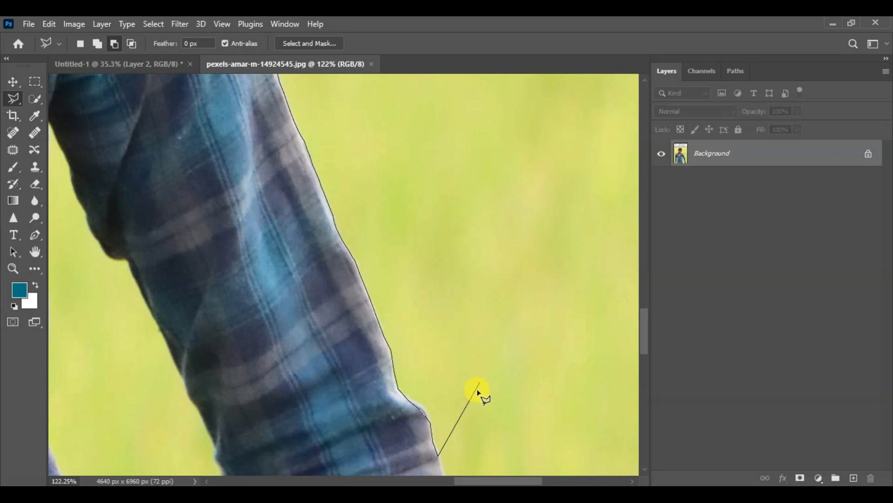
- Outline the creased outer edge of the forearm sleeve just below the elbow fold
mouse_move(453, 345)
mouse_down()
mouse_move(409, 144)
mouse_move(413, 118)
mouse_up()
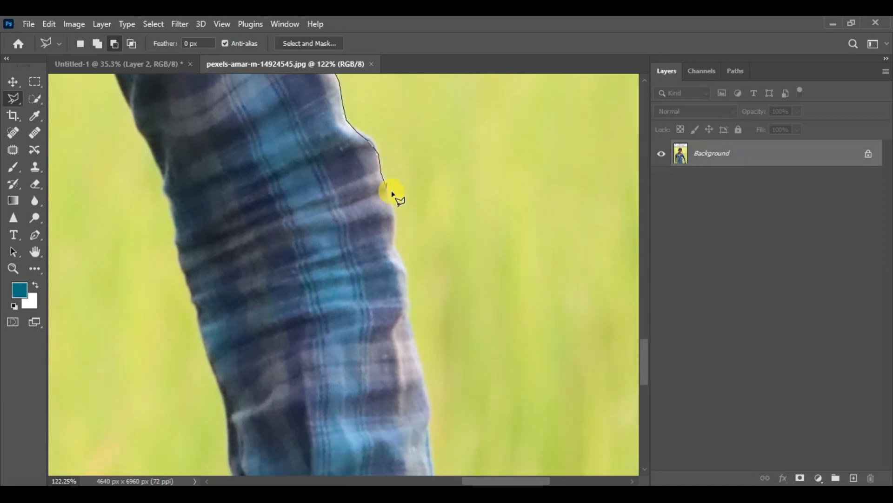
key(ctrl+plus)
drag(413, 160, 423, 247)
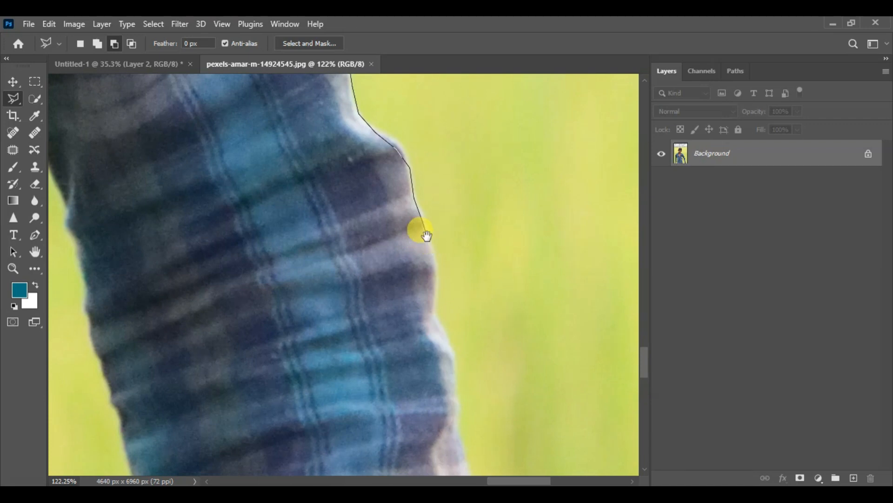
key(ctrl+plus)
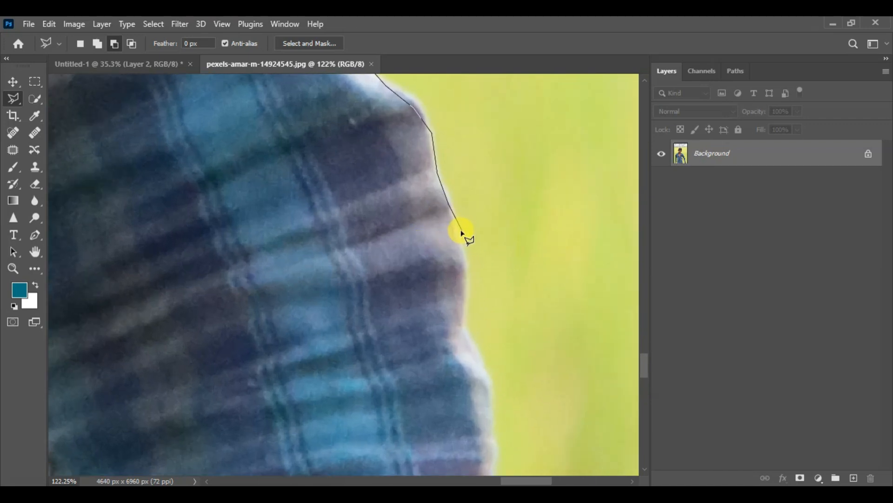
click(464, 257)
click(463, 327)
click(486, 375)
click(492, 402)
- Add outline points past the pale vertical crease down to the small notch in the forearm sleeve's outer edge
drag(492, 446, 403, 169)
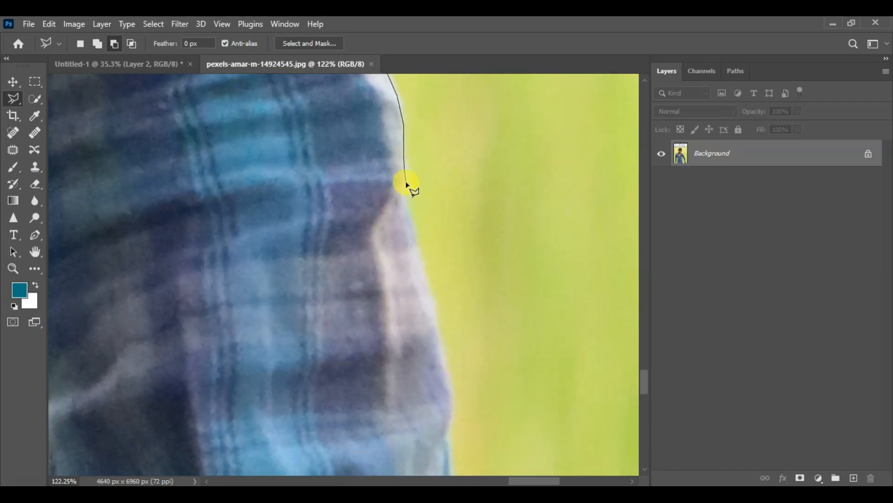
click(411, 217)
click(441, 350)
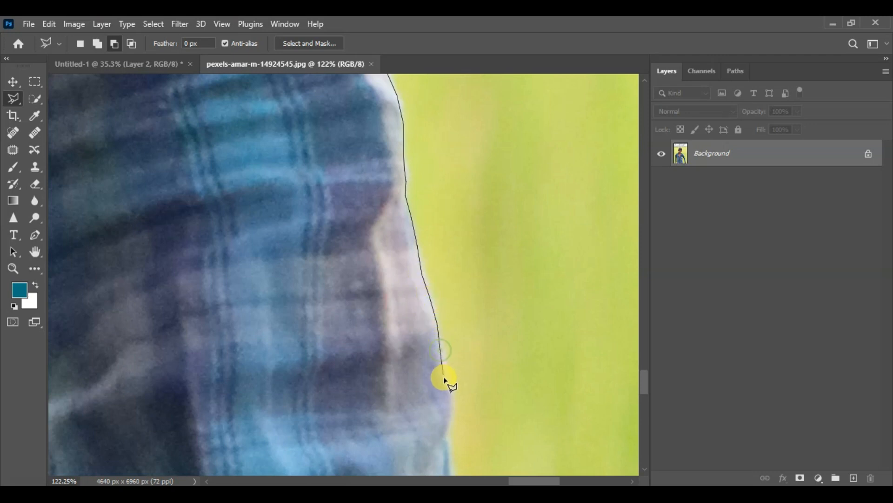
click(452, 401)
click(449, 431)
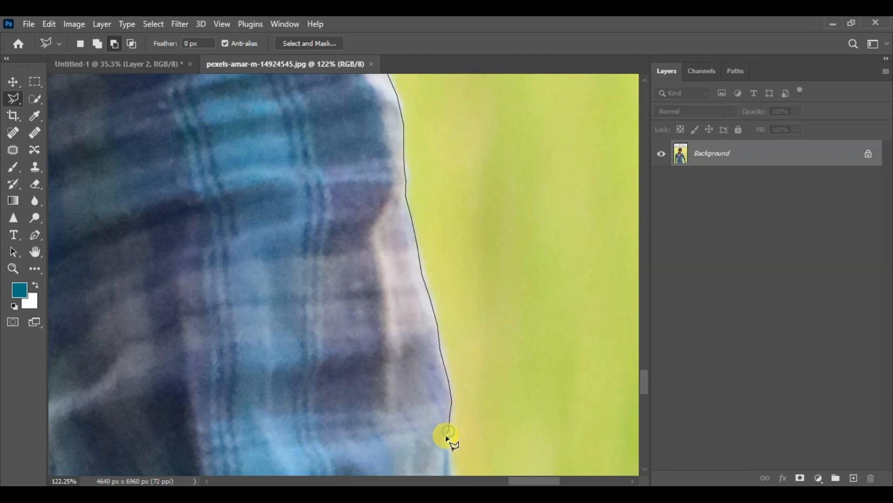
- Extend the outline down the lower forearm sleeve and past the seam where the cuff begins
drag(444, 447, 395, 178)
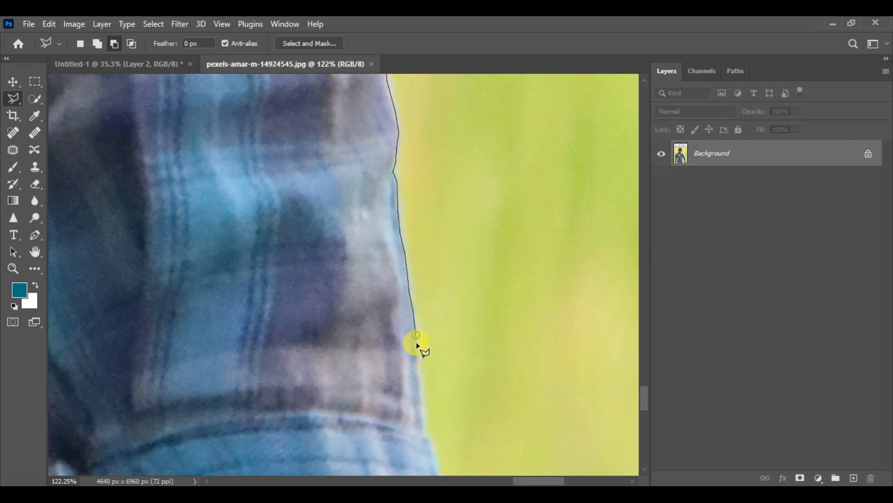
click(424, 409)
drag(422, 403, 404, 221)
click(407, 241)
click(410, 254)
click(416, 268)
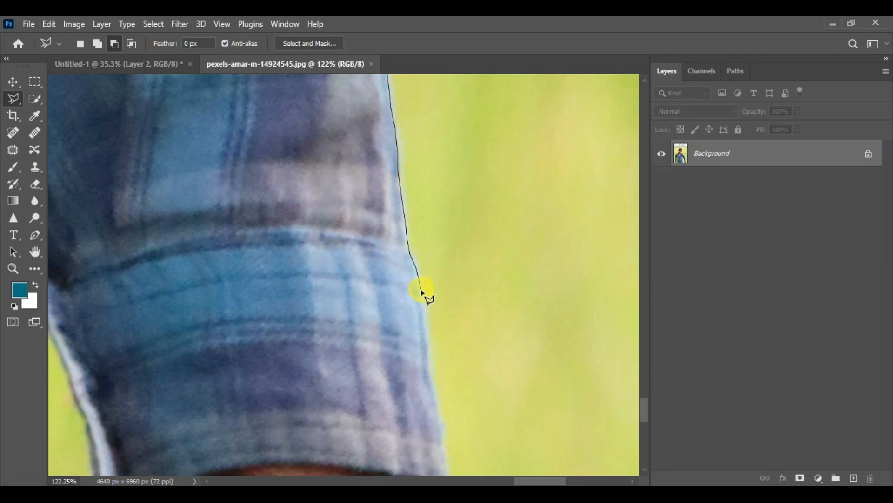
- Trace the outer edge of the cuff from below its seam down to its lower corner
click(425, 320)
click(430, 373)
drag(431, 377, 406, 200)
click(414, 229)
click(417, 252)
click(418, 271)
click(422, 293)
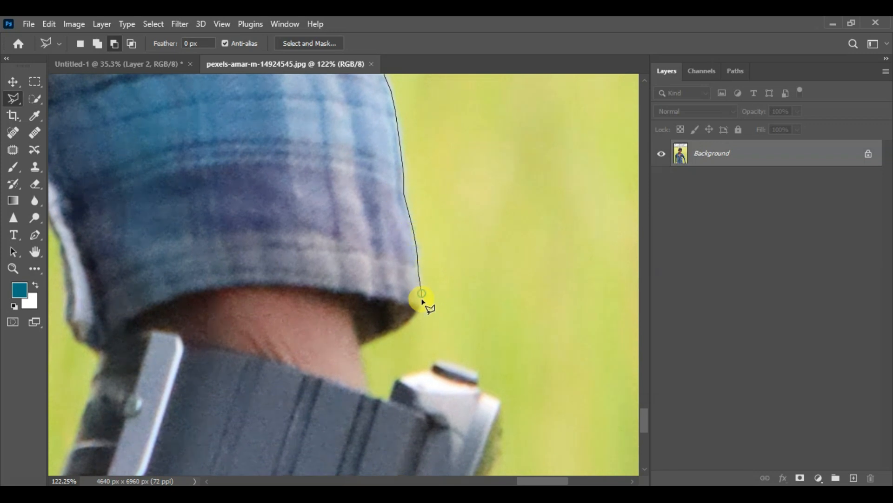
- Round the cuff's lower corner with outline points and follow the bare wrist down to the watch strap
click(416, 317)
click(399, 327)
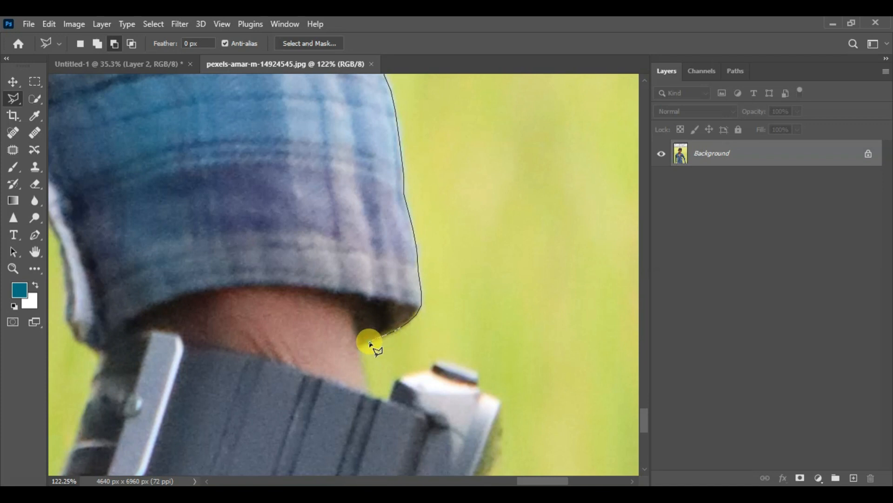
click(361, 345)
click(368, 391)
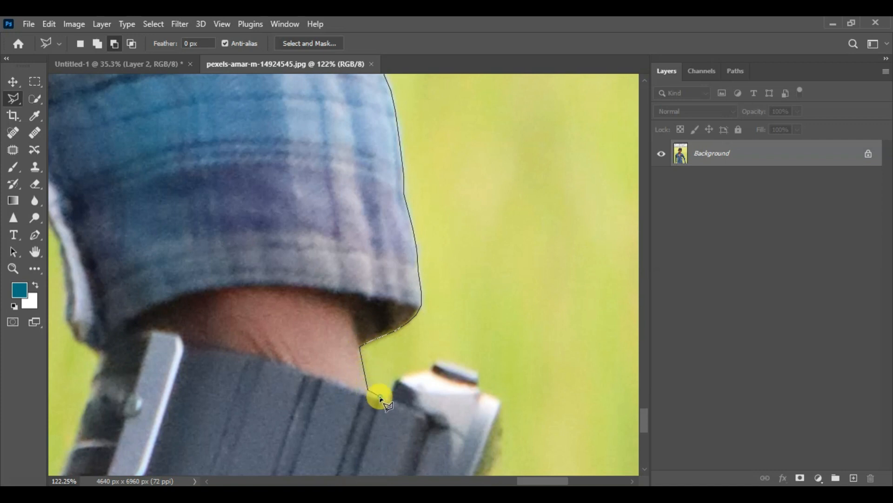
- Outline the upper end of the watch case, going around its protruding dark button
click(390, 395)
click(399, 378)
click(434, 360)
click(458, 362)
click(468, 369)
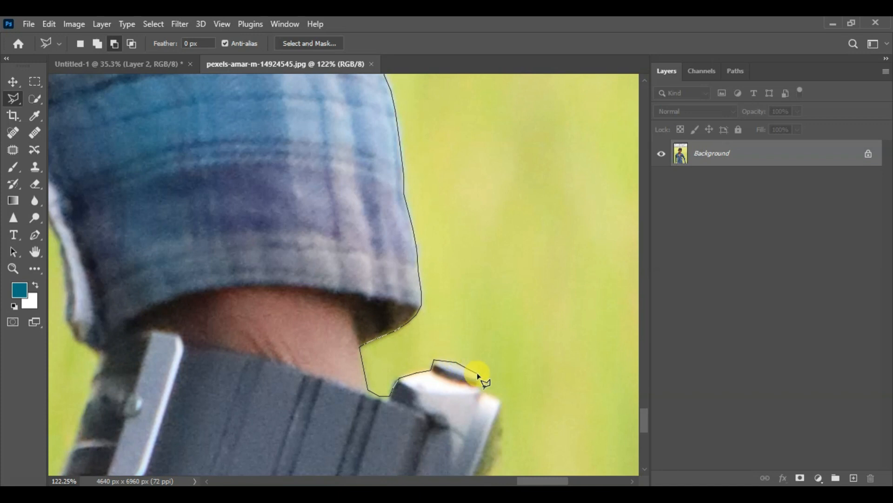
- Trace the outer side of the watch case down to the bottom edge of the photo
key(ctrl+minus)
click(385, 310)
click(390, 311)
click(391, 316)
click(385, 336)
click(373, 376)
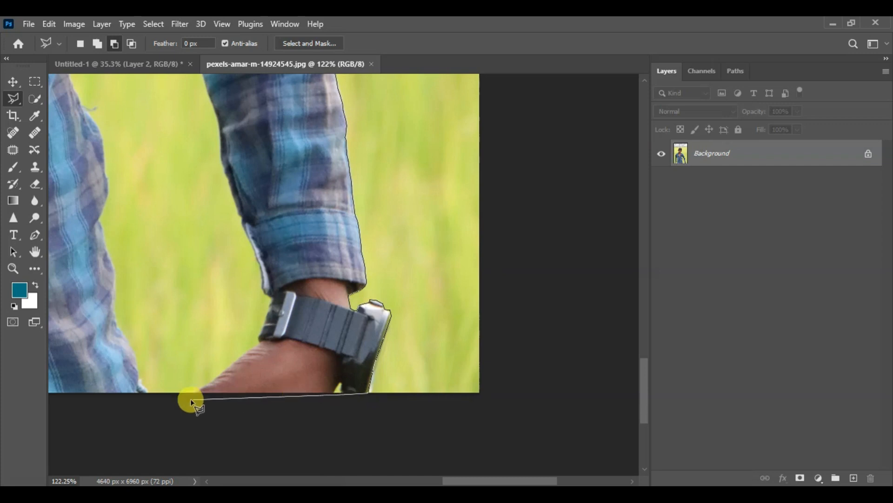
- Run the outline along the photo's bottom edge, beneath the hand and shirt, to the cuff of the other arm
mouse_move(183, 384)
mouse_down()
mouse_move(582, 316)
mouse_move(551, 311)
mouse_up()
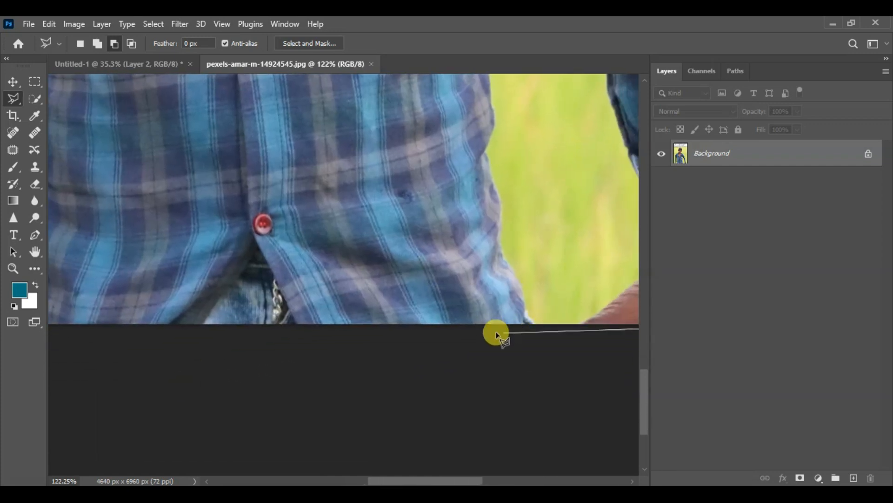
click(449, 324)
drag(259, 323, 552, 309)
click(405, 320)
click(384, 318)
click(327, 319)
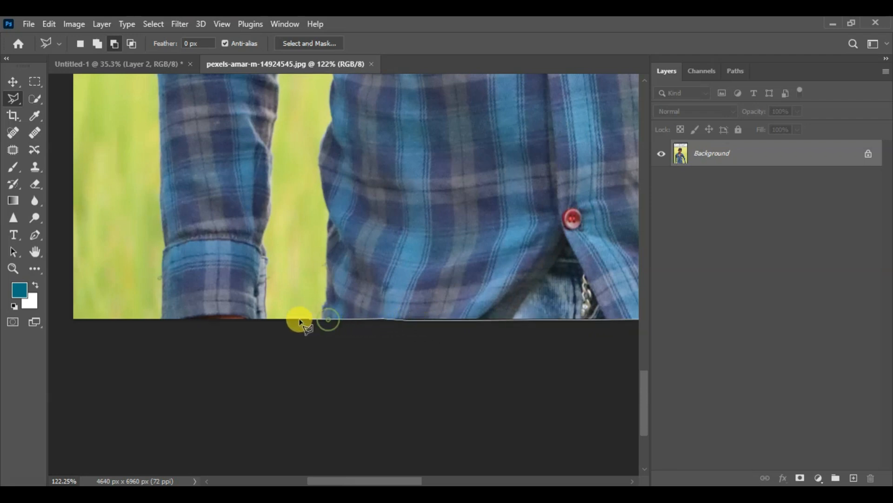
click(266, 319)
click(217, 319)
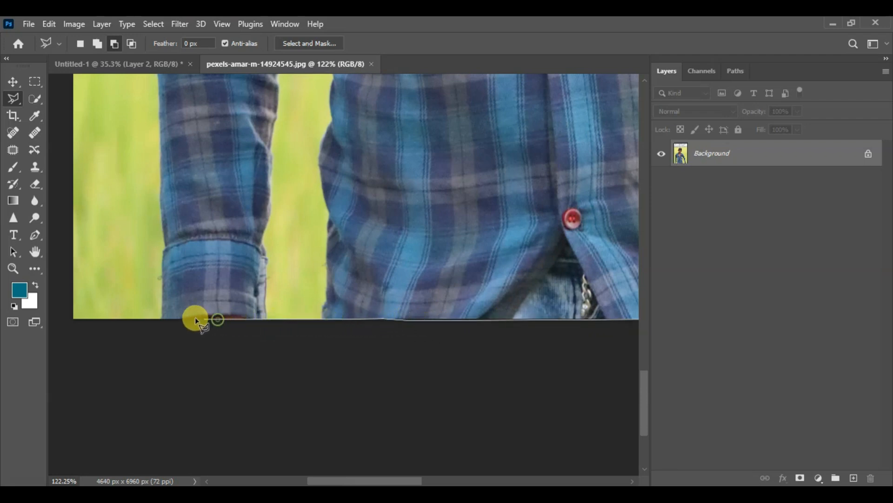
- Turn the outline upward at the other arm's cuff and trace the cuff's outer edge to its seam
click(160, 319)
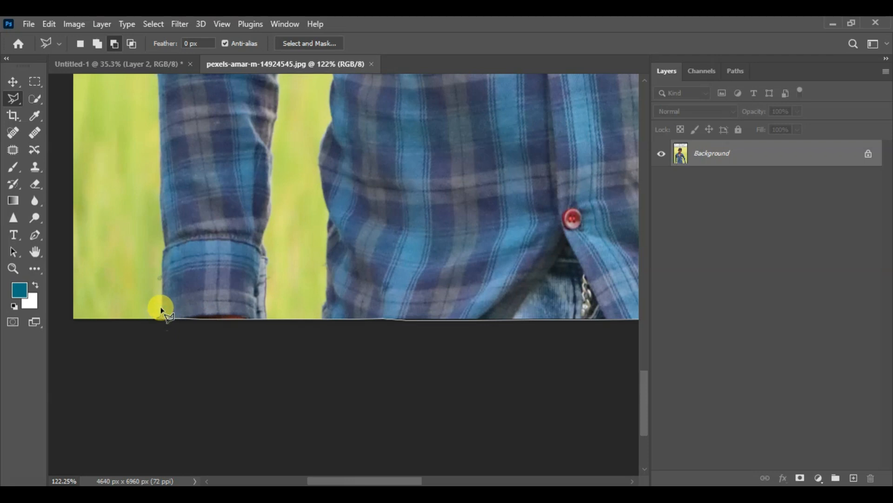
click(163, 274)
click(163, 255)
click(165, 244)
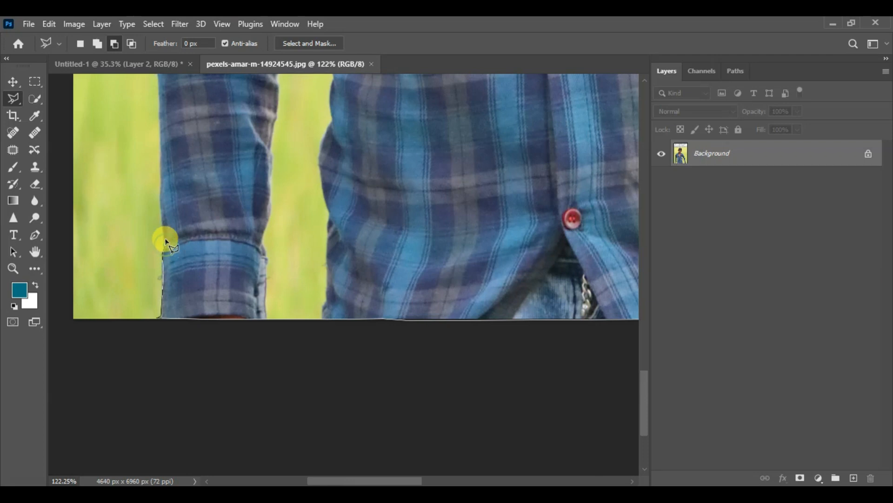
click(163, 237)
- Continue up the outer edge of the other forearm sleeve and close the outline into a selection
drag(159, 225, 179, 356)
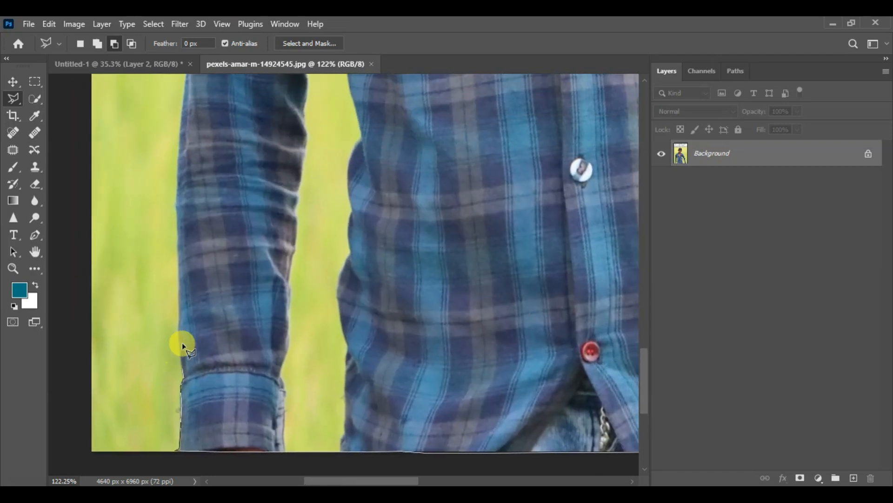
click(178, 333)
click(180, 308)
click(180, 289)
click(178, 266)
- Examine the closed selection around the boy, especially the straight closing edge from the forearm sleeve to the hair
scroll(178, 266, down, 5)
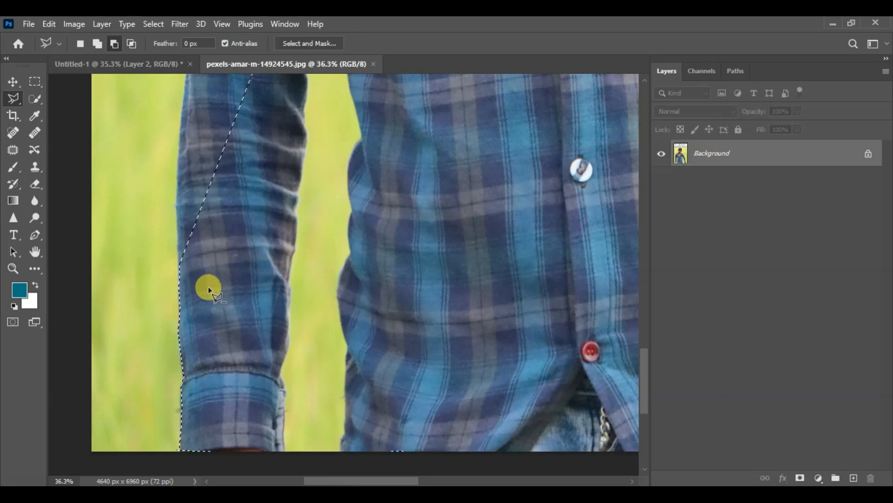
scroll(209, 295, down, 1)
scroll(213, 302, down, 4)
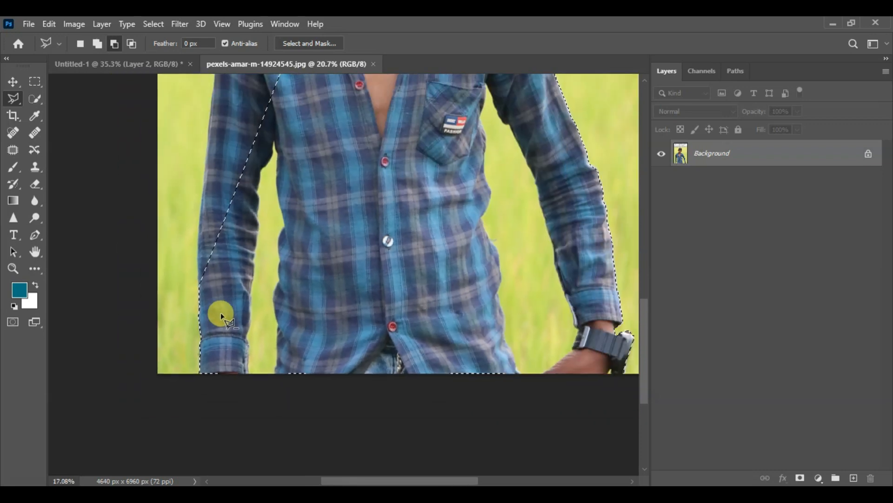
drag(263, 241, 326, 401)
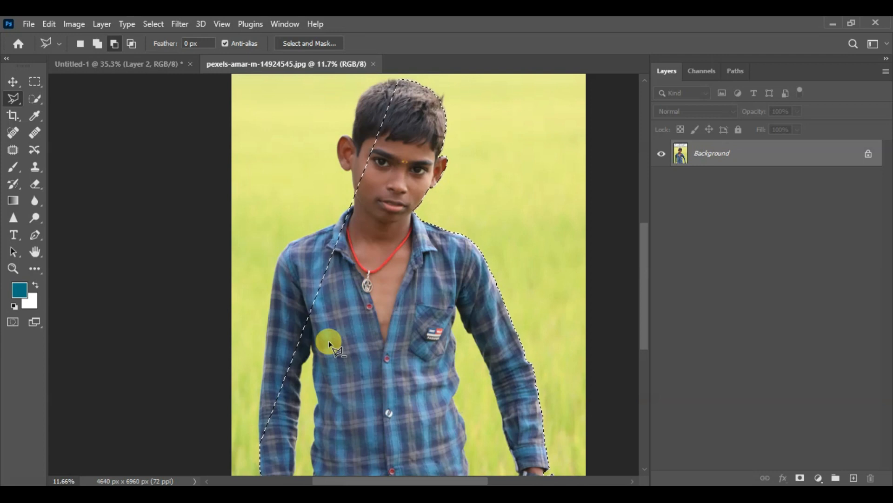
scroll(308, 421, up, 6)
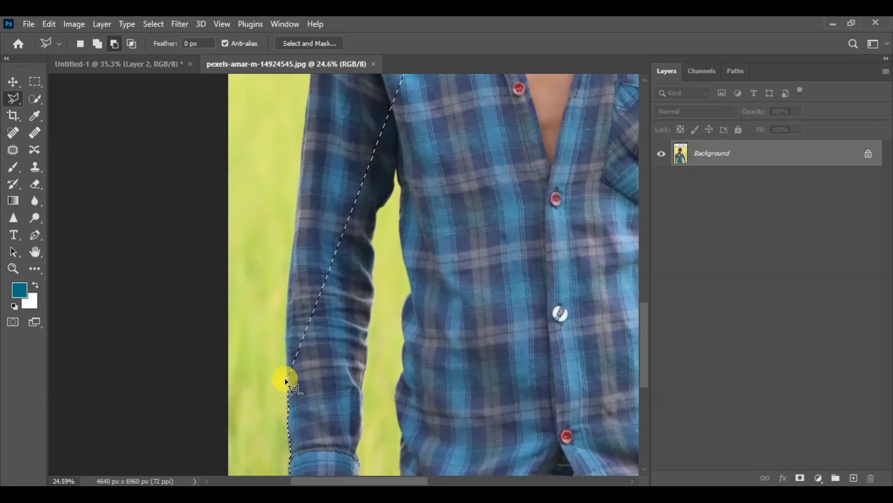
scroll(287, 383, up, 1)
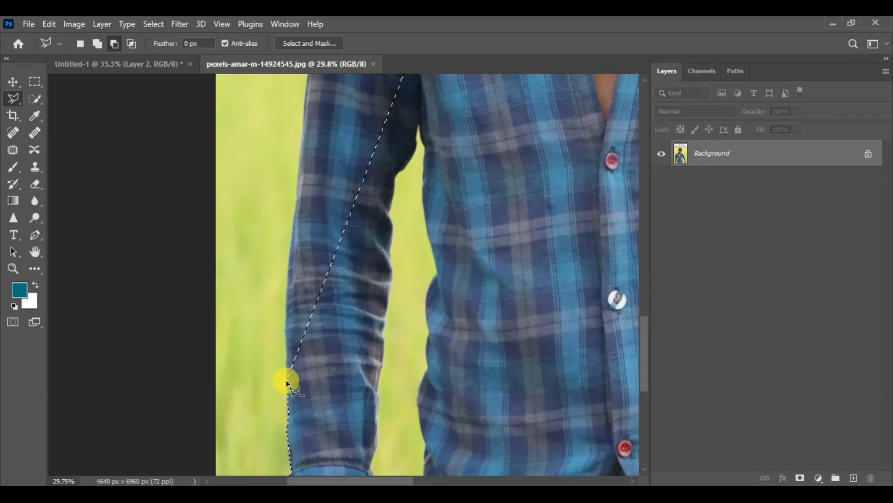
scroll(287, 383, down, 4)
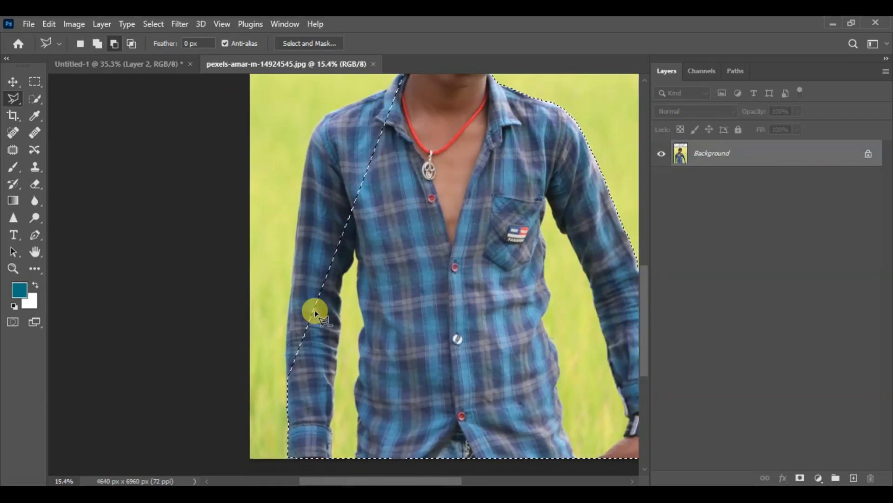
- In Add to selection mode, start a Polygonal Lasso outline at the forearm sleeve and trace the sleeve's outer edge up to the upper arm
scroll(279, 378, up, 2)
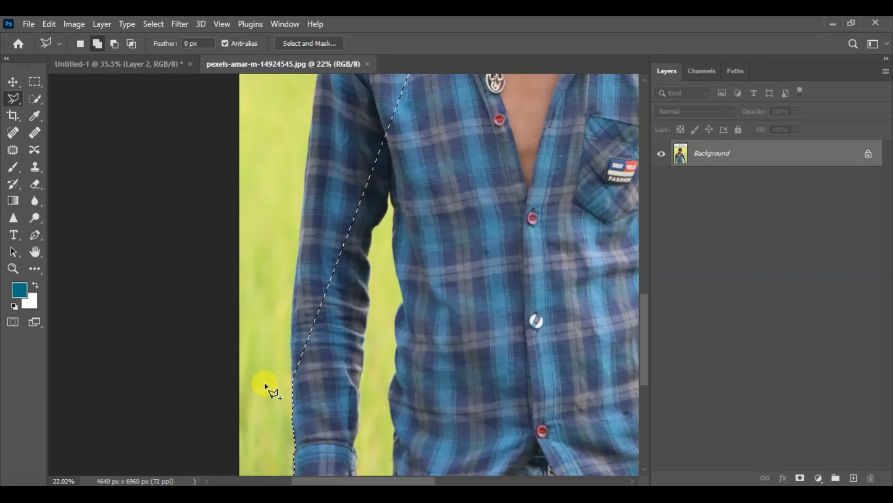
scroll(268, 389, up, 4)
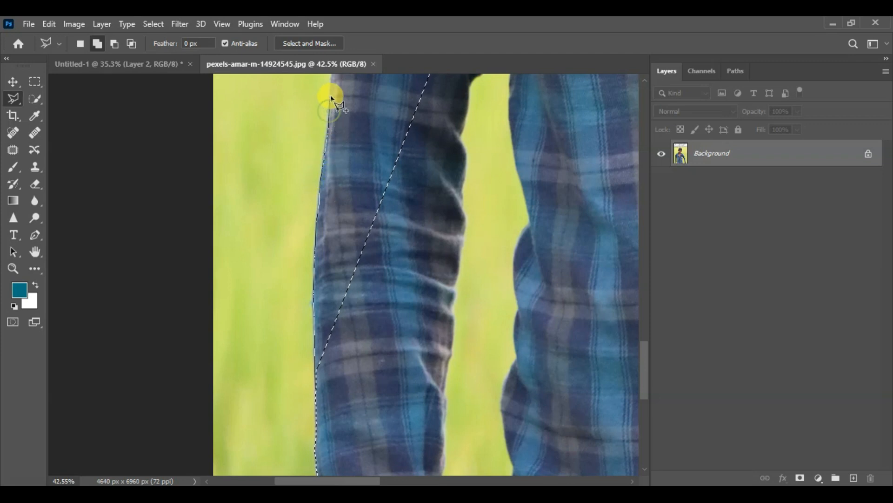
mouse_move(331, 84)
mouse_down()
mouse_move(289, 343)
mouse_move(298, 336)
mouse_up()
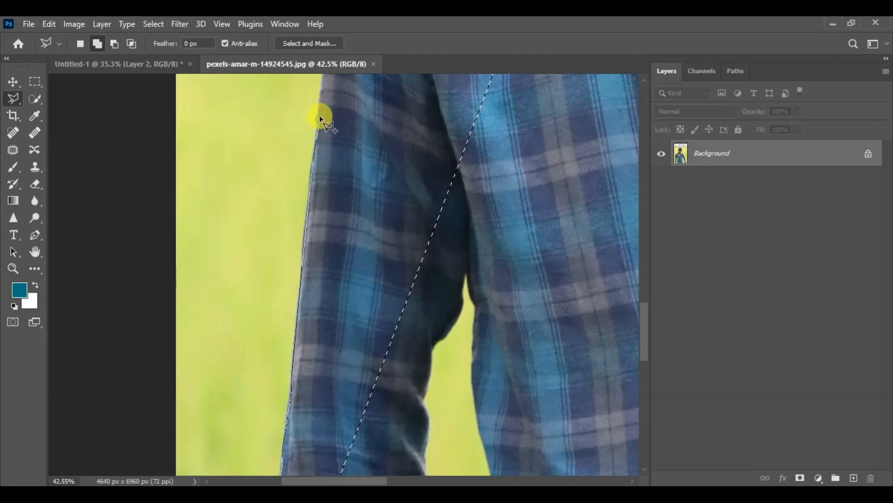
drag(319, 89, 299, 348)
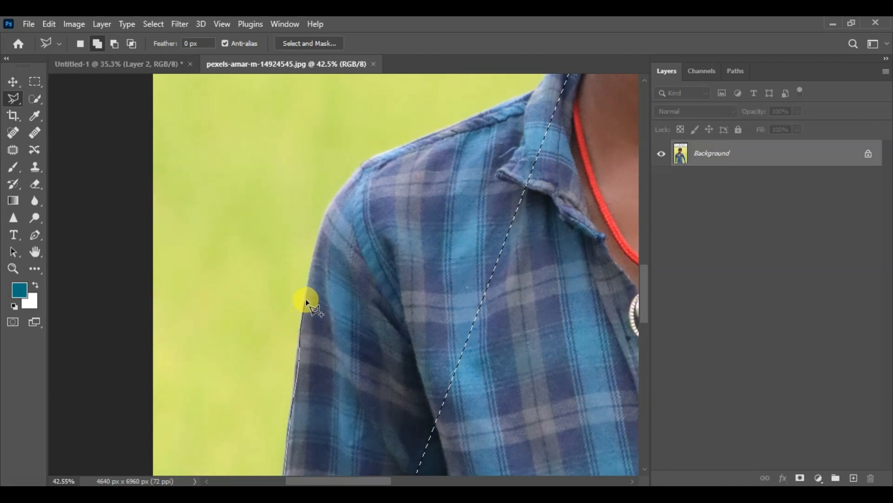
- Continue the outline around the rounded shoulder and onto the shoulder seam
click(316, 244)
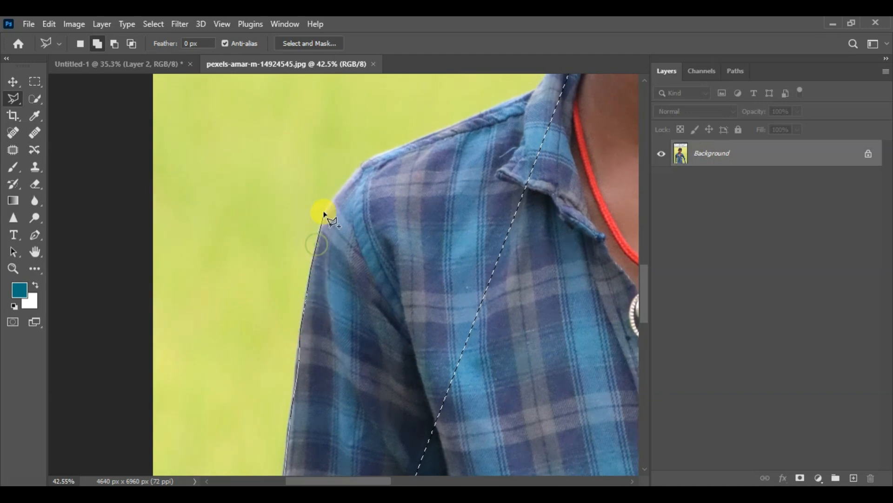
click(342, 185)
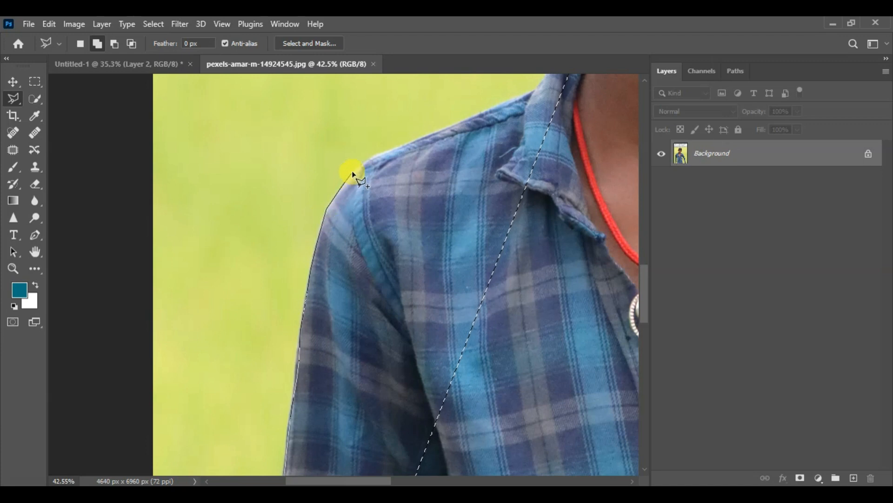
click(353, 173)
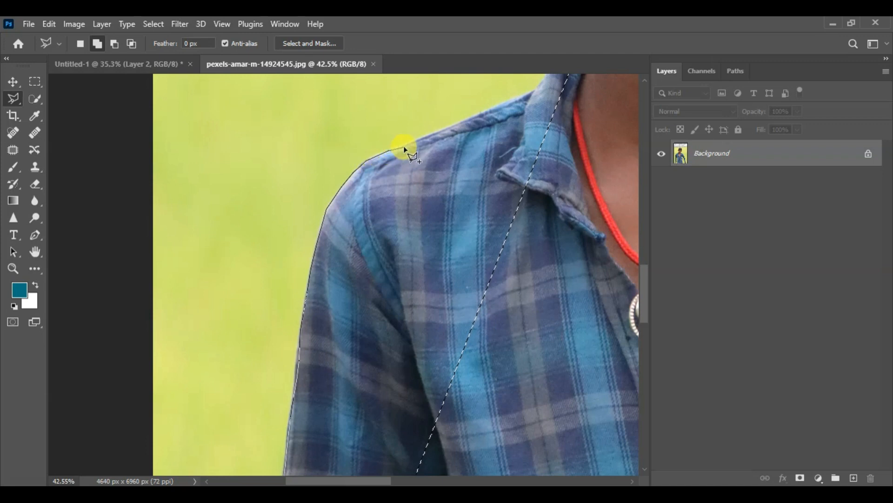
click(451, 125)
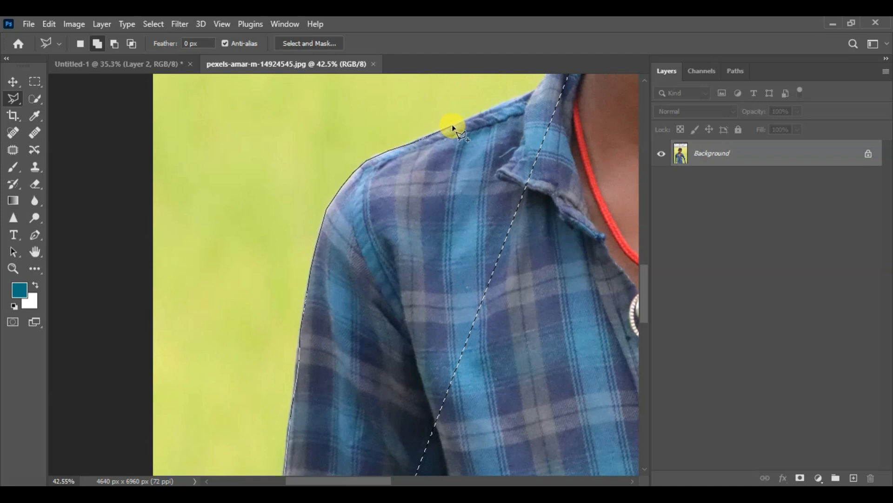
- Trace the rest of the shoulder seam and the outer edge of the shirt collar up toward the neck
drag(505, 96, 385, 262)
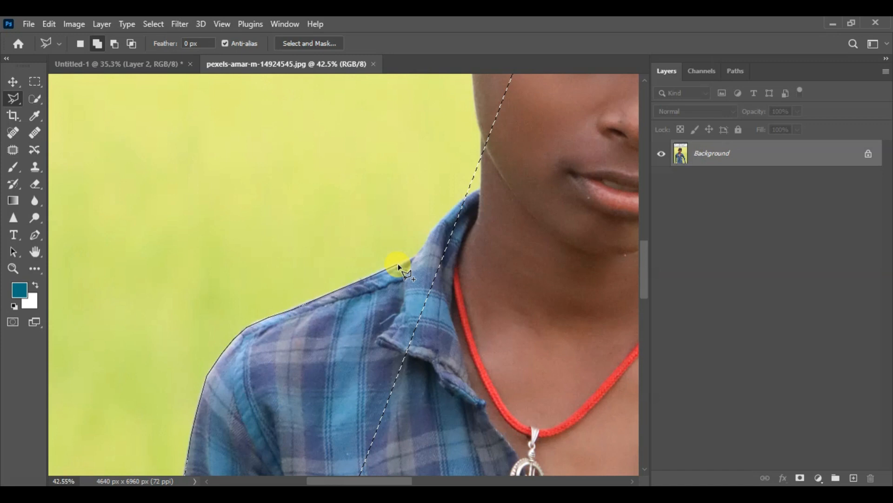
click(413, 255)
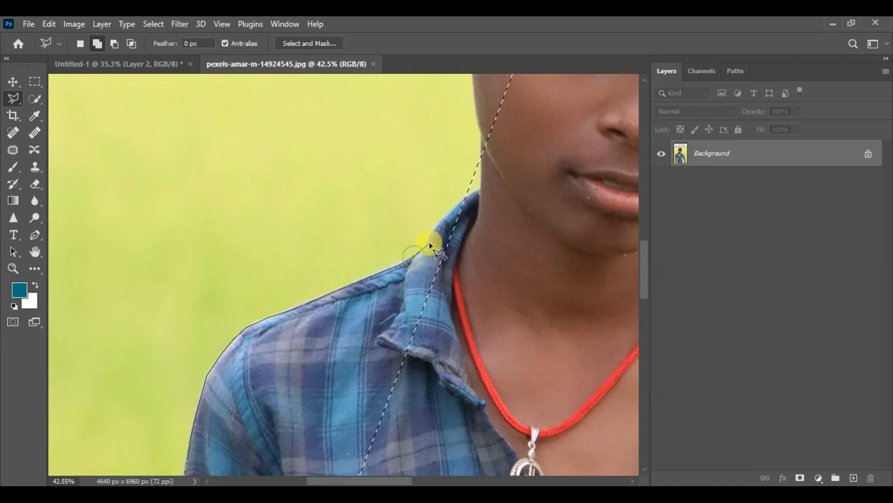
click(427, 239)
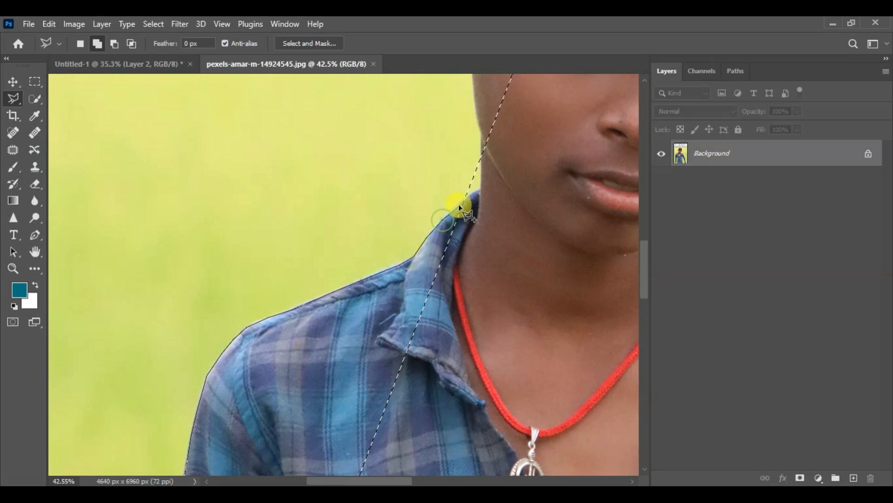
drag(462, 200, 405, 278)
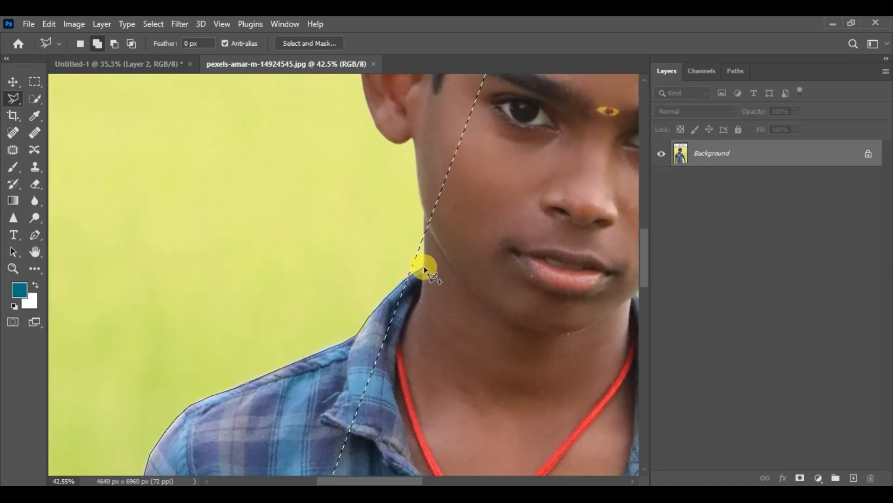
- Run the outline from the collar up the neck and jaw edge to the base of the ear
click(426, 214)
click(422, 205)
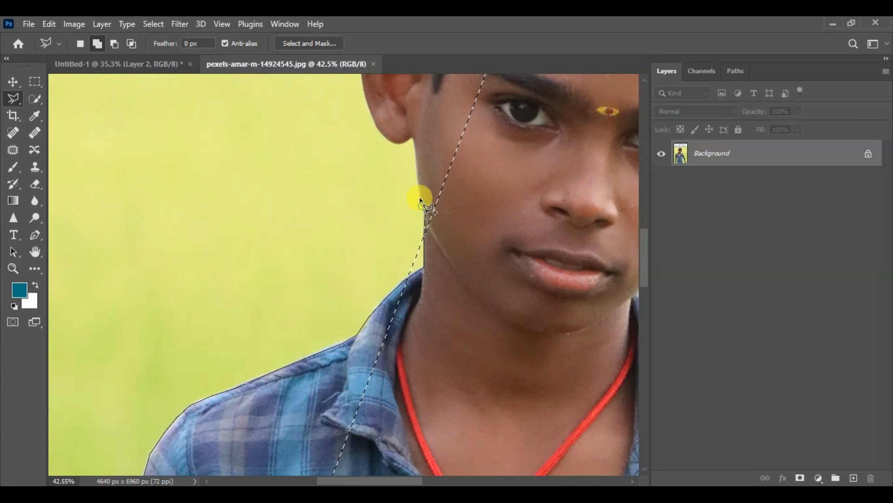
drag(409, 149, 416, 298)
key(ctrl+plus)
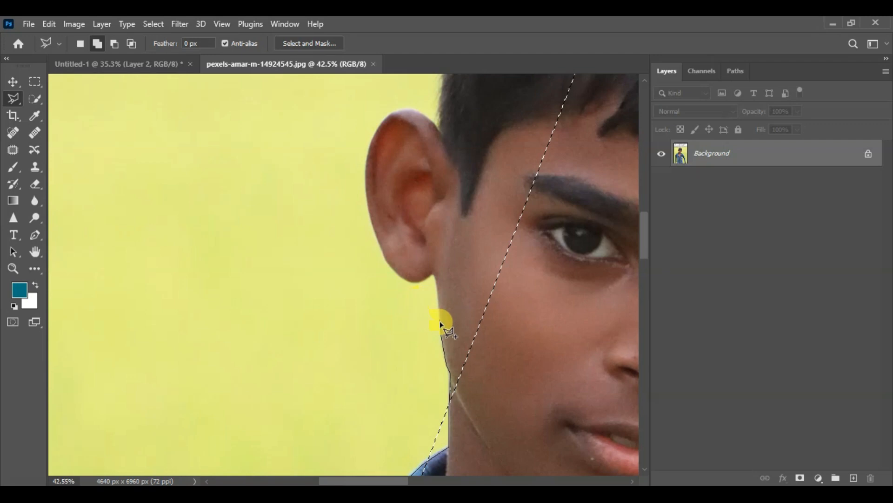
click(441, 323)
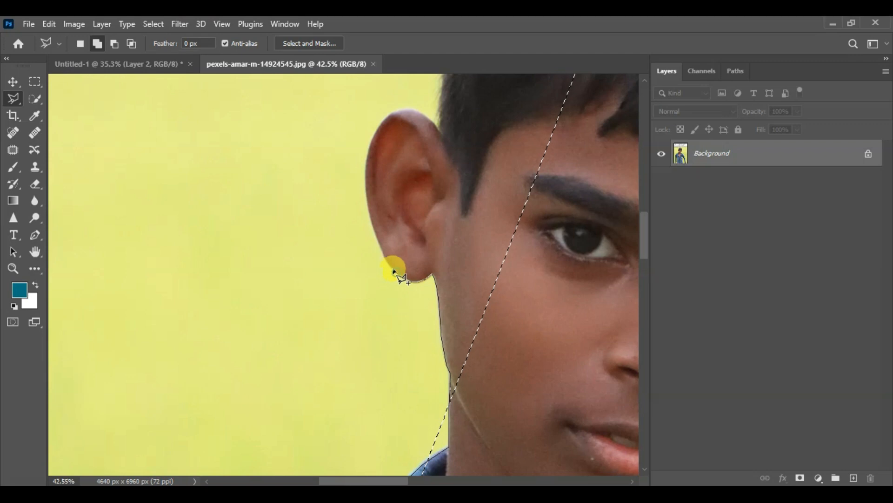
- Trace around the earlobe and up the outer edge of the ear with closely spaced points
click(382, 250)
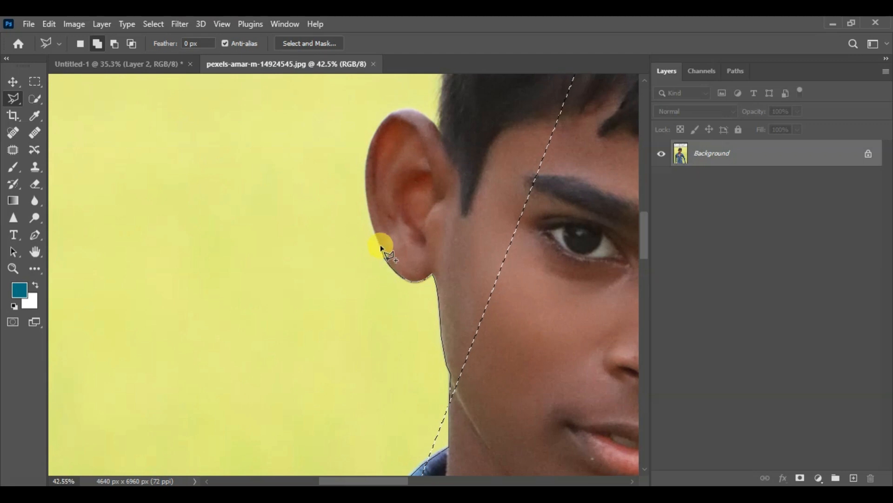
click(375, 233)
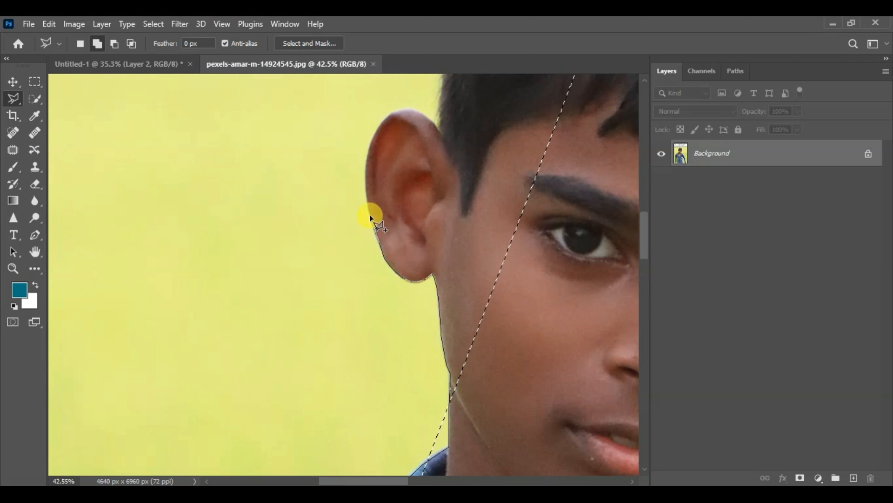
drag(365, 227, 326, 316)
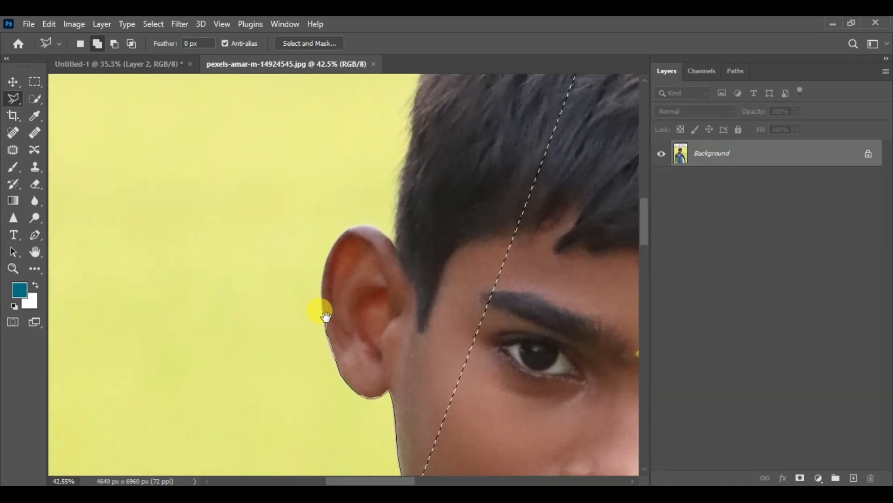
scroll(326, 316, up, 2)
click(317, 335)
click(314, 313)
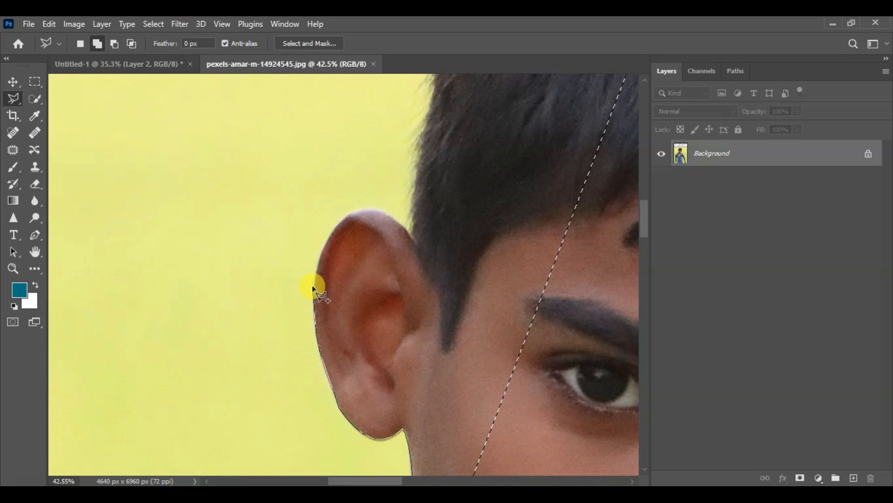
click(315, 282)
click(318, 263)
click(327, 239)
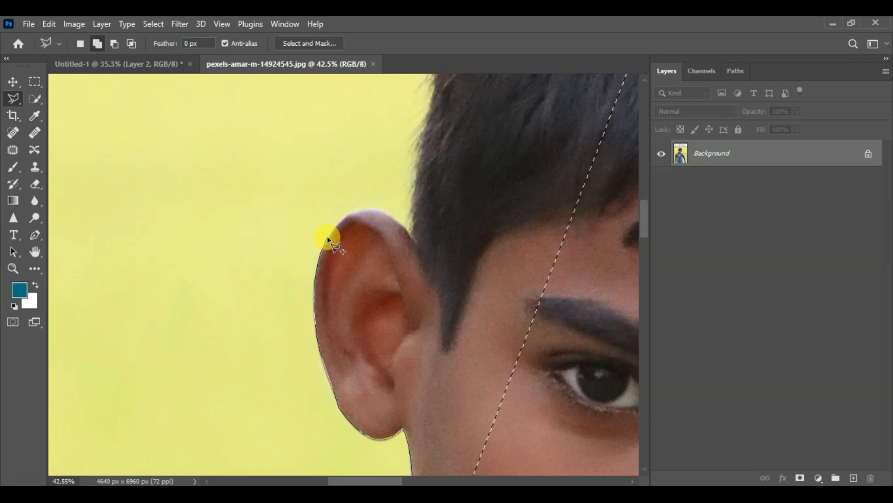
- Trace over the top curve of the ear to where it meets the hair
click(351, 212)
click(370, 212)
click(382, 212)
click(408, 232)
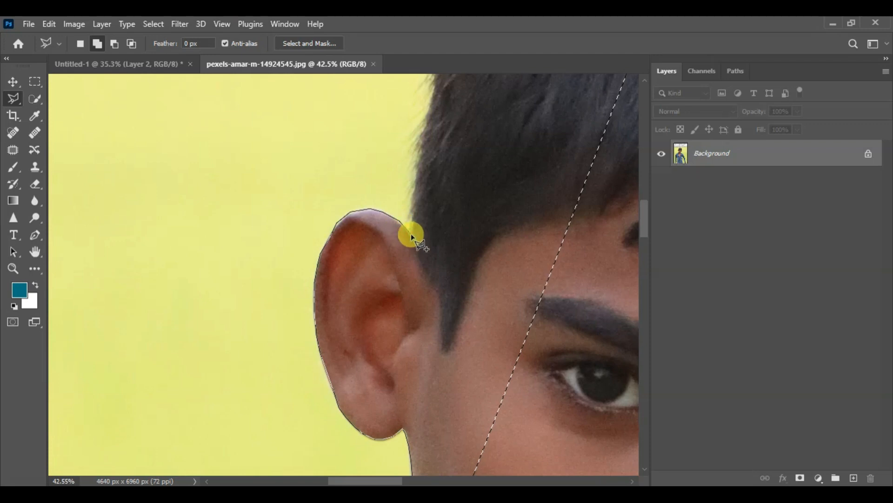
- Continue the outline from the ear up the side of the hair toward the crown
click(416, 176)
drag(421, 150, 389, 337)
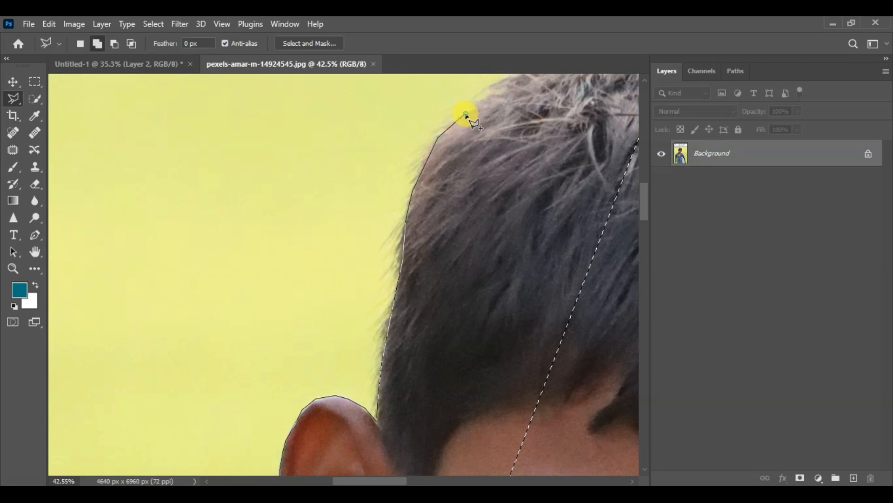
drag(515, 74, 406, 216)
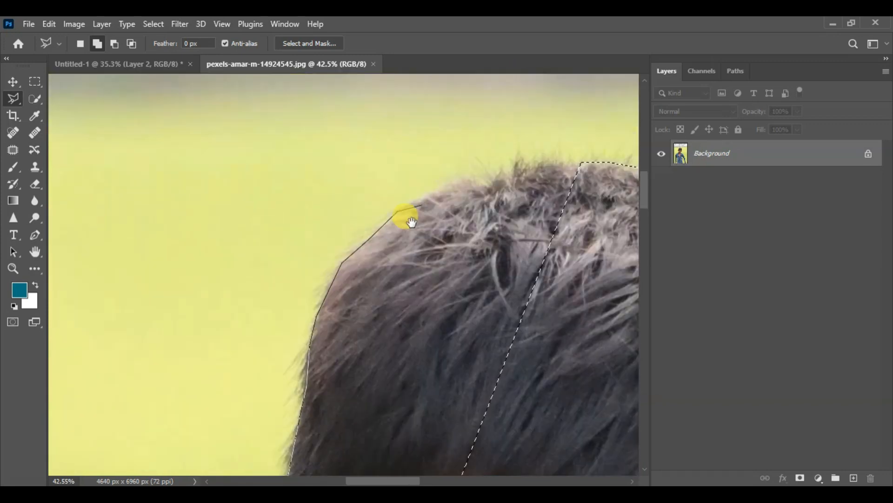
- Trace across the top of the hair to the existing selection and close the outline, adding the missing side of the boy
click(410, 215)
click(428, 209)
click(464, 200)
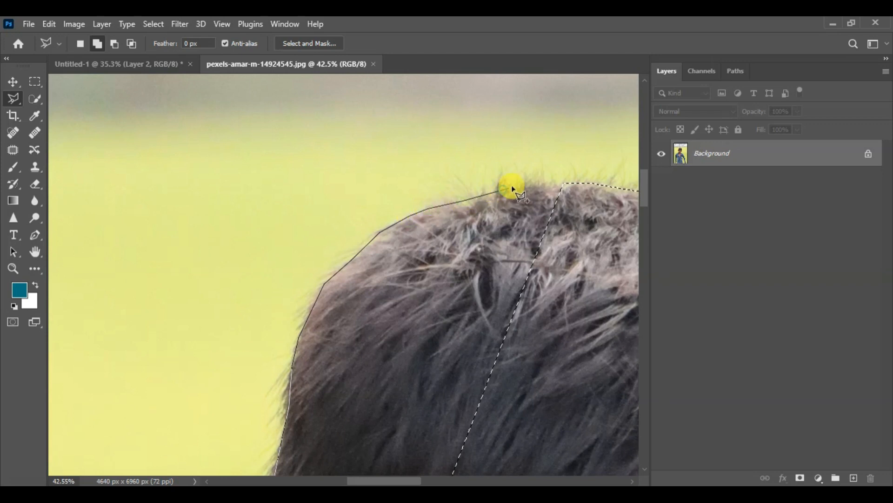
click(531, 186)
double_click(570, 185)
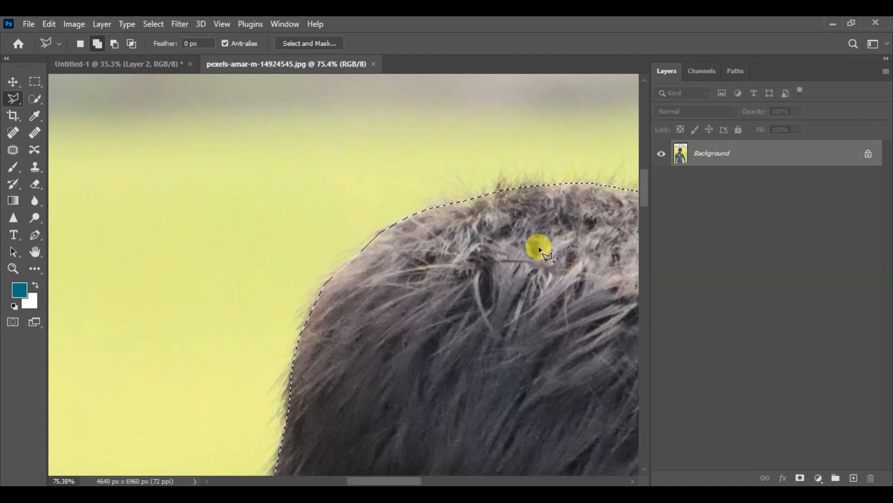
- Examine the combined selection around the whole boy, including the background gaps between the arms and the torso
scroll(535, 245, up, 3)
scroll(434, 252, down, 6)
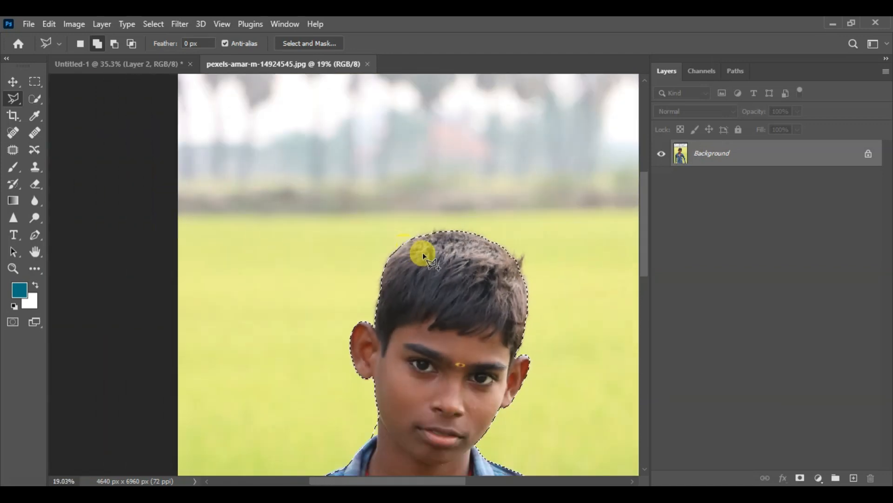
scroll(423, 253, down, 4)
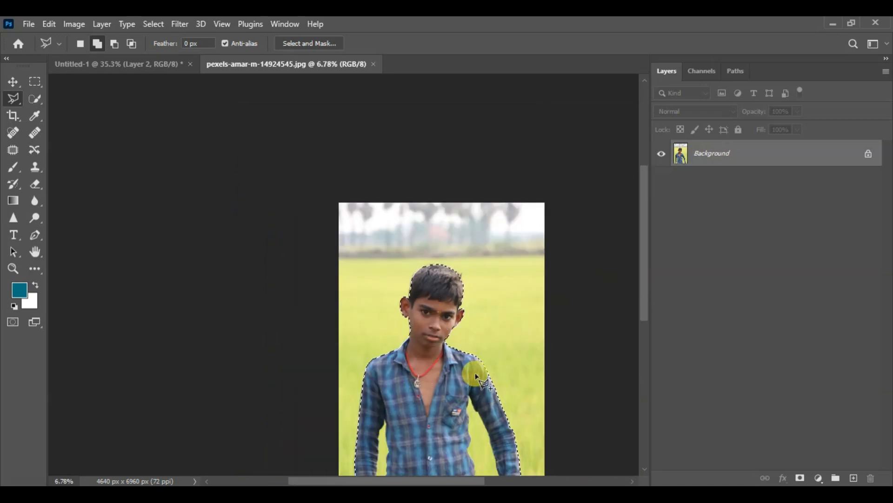
scroll(465, 318, down, 3)
scroll(457, 311, up, 2)
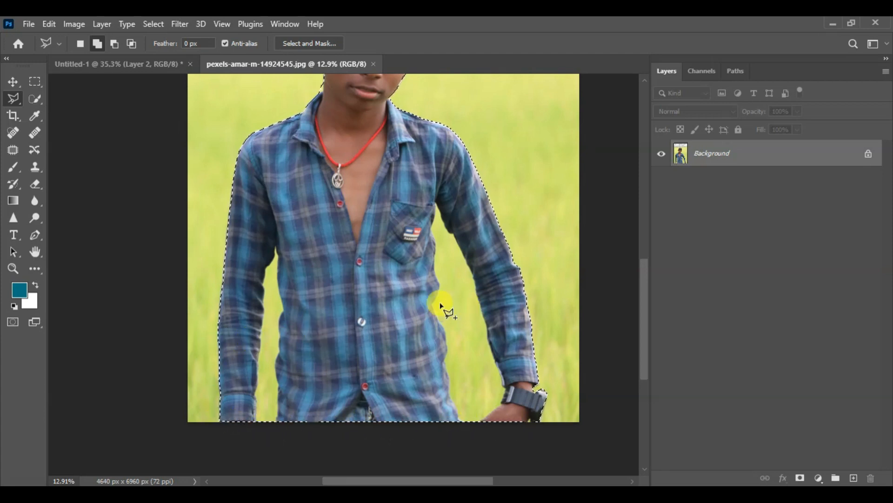
scroll(476, 316, up, 2)
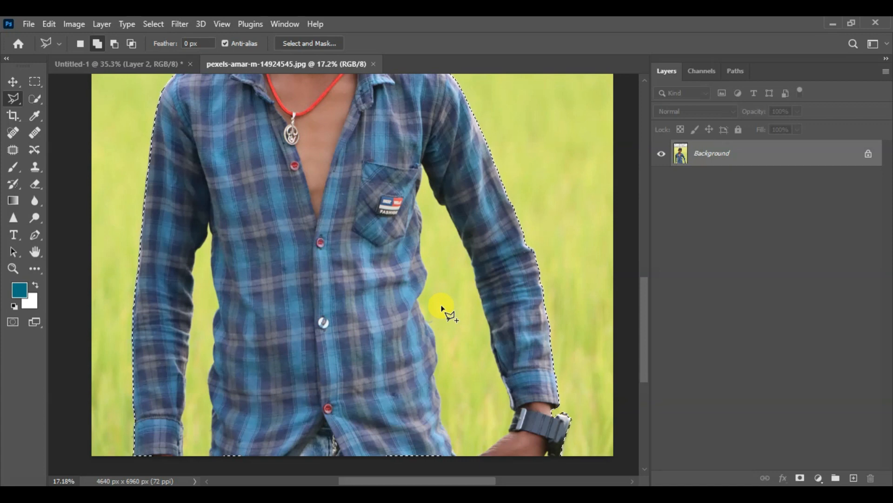
scroll(442, 309, down, 2)
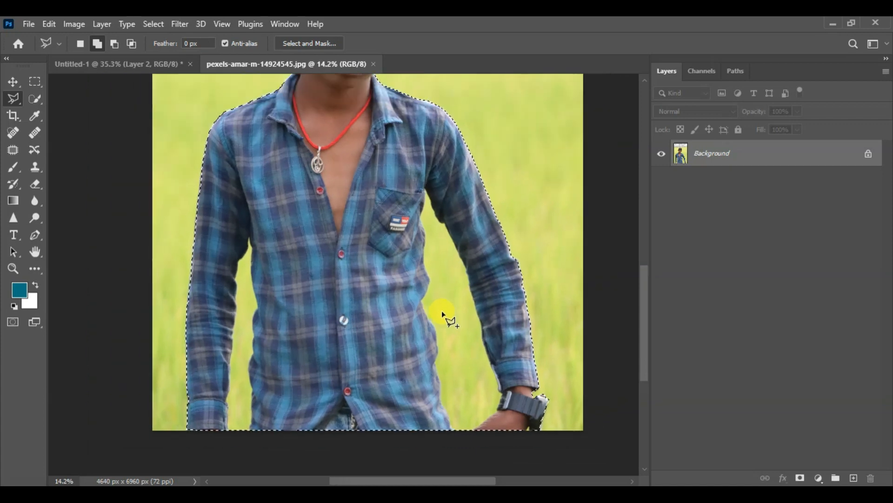
scroll(443, 322, down, 3)
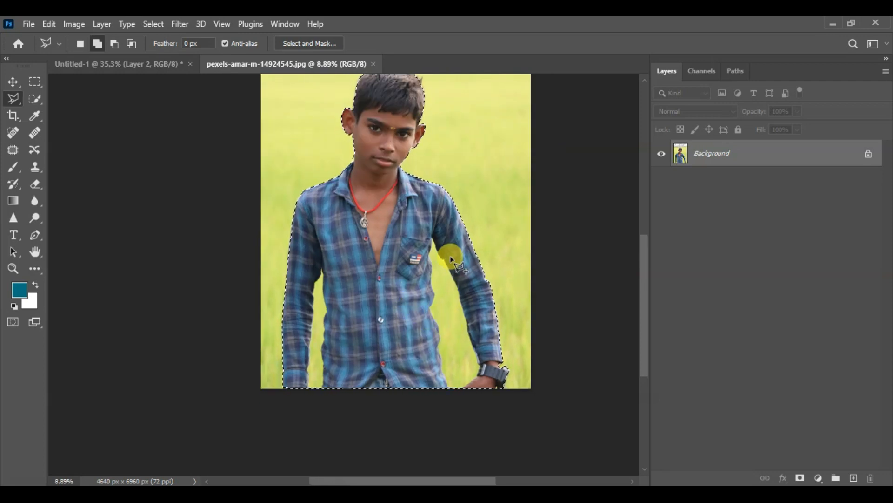
- Switch the lasso to Subtract from selection and start tracing the shirt's side from the photo's bottom edge, beside the arm with the watch
click(118, 44)
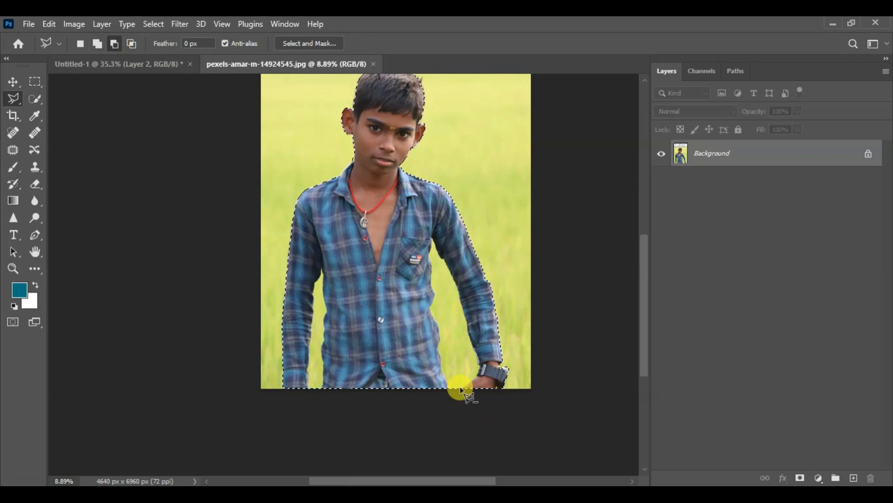
scroll(525, 400, up, 1)
scroll(561, 416, up, 1)
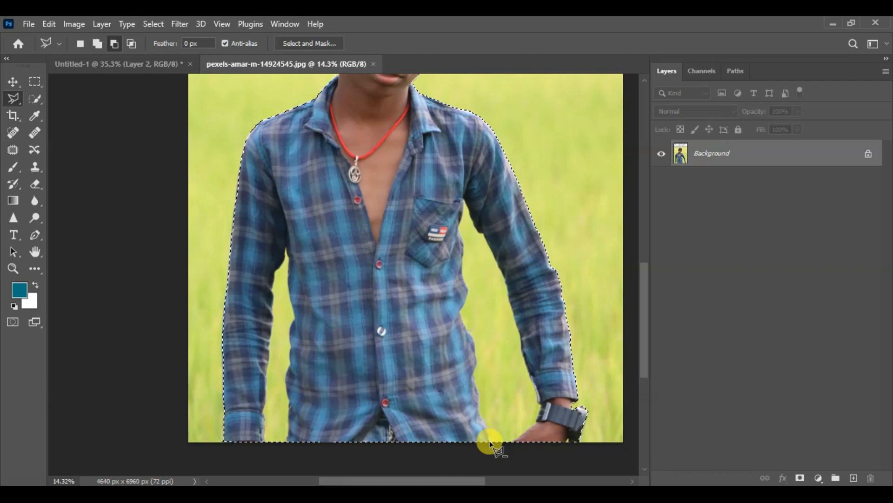
scroll(496, 447, up, 2)
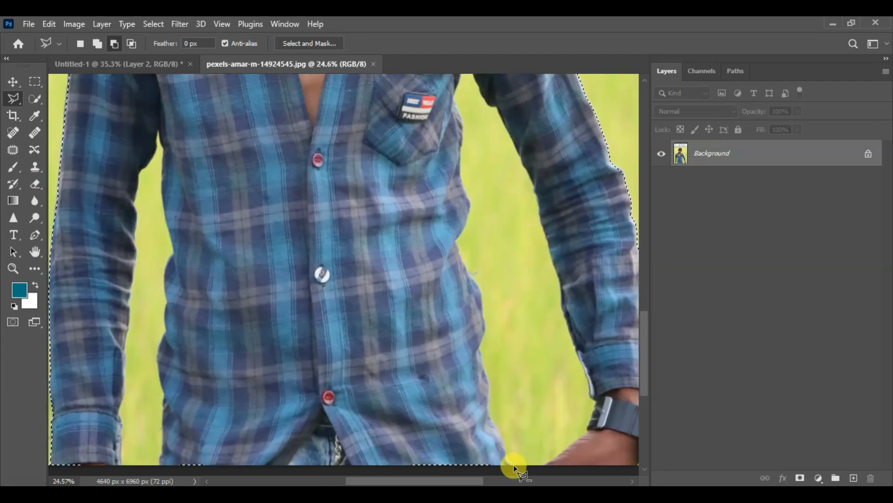
mouse_move(514, 446)
mouse_down()
mouse_move(423, 315)
mouse_move(372, 287)
mouse_move(374, 314)
mouse_up()
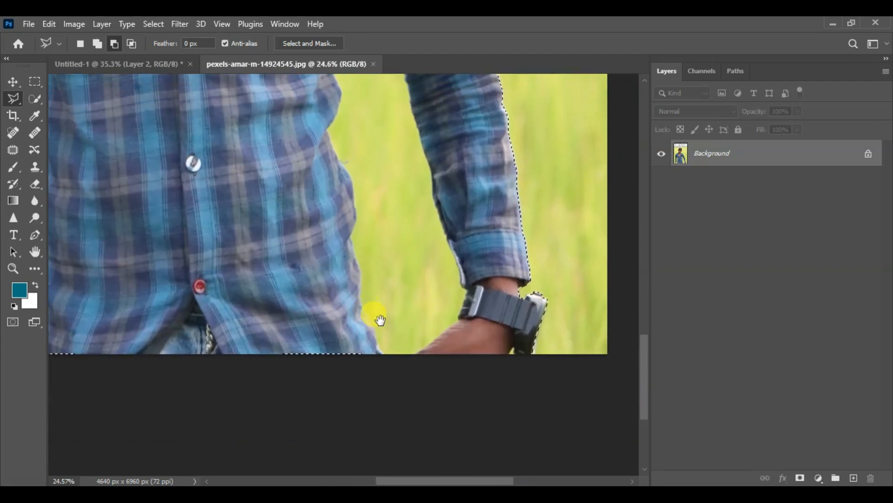
click(382, 354)
click(376, 344)
click(372, 322)
click(362, 303)
click(360, 275)
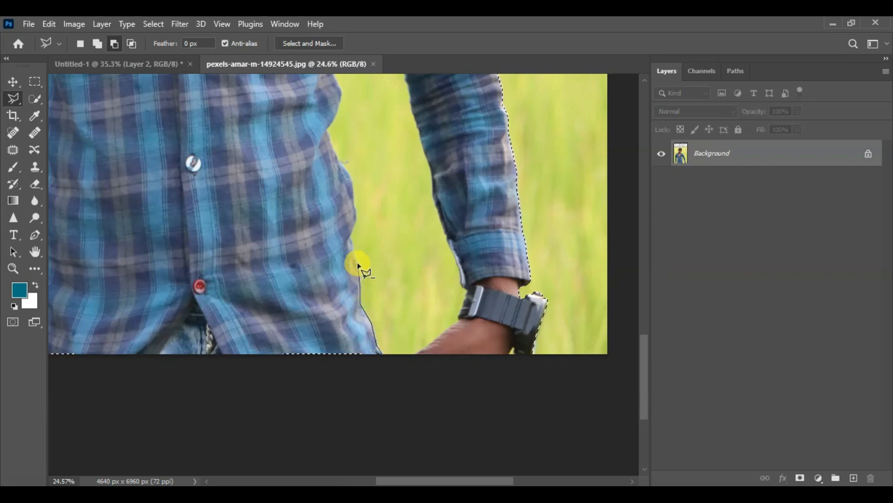
- Continue the subtracting outline up the side of the shirt, following its bulge and the inward fold at the waist
click(350, 238)
click(356, 209)
click(334, 157)
click(328, 137)
click(333, 120)
click(339, 105)
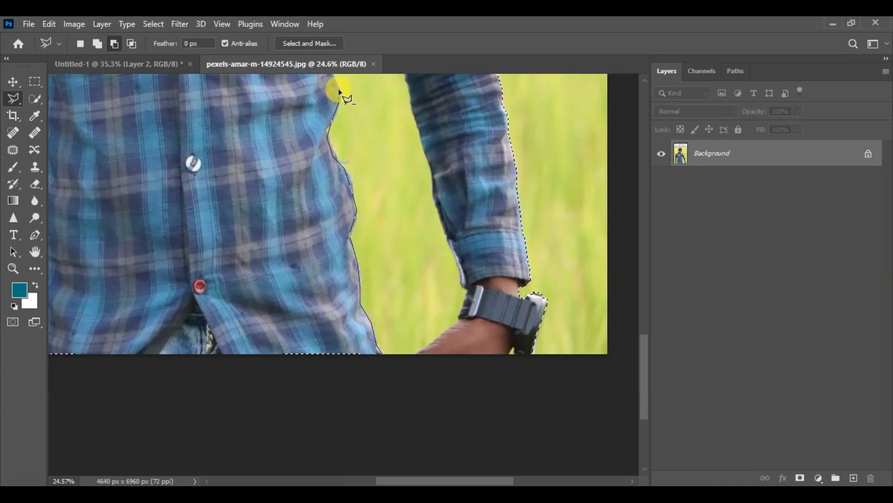
- Undo the stray lasso point inside the shirt and retrace the edge just above the waist fold
click(340, 206)
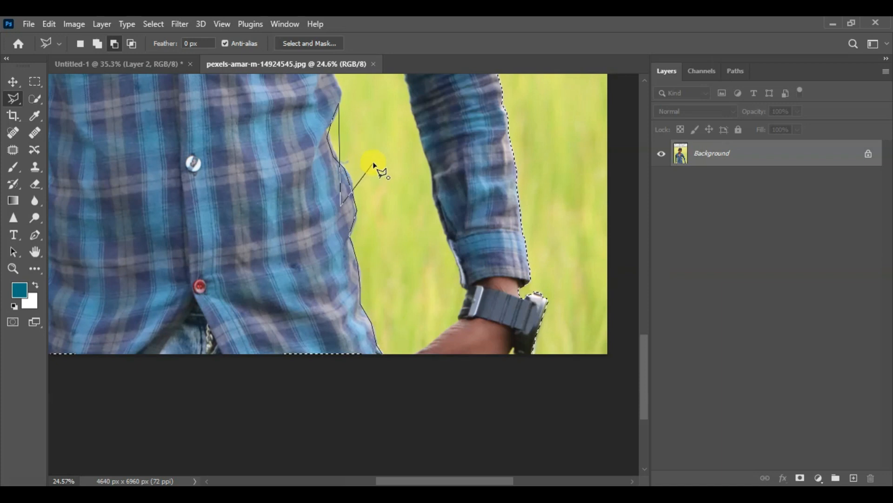
key(ctrl+z)
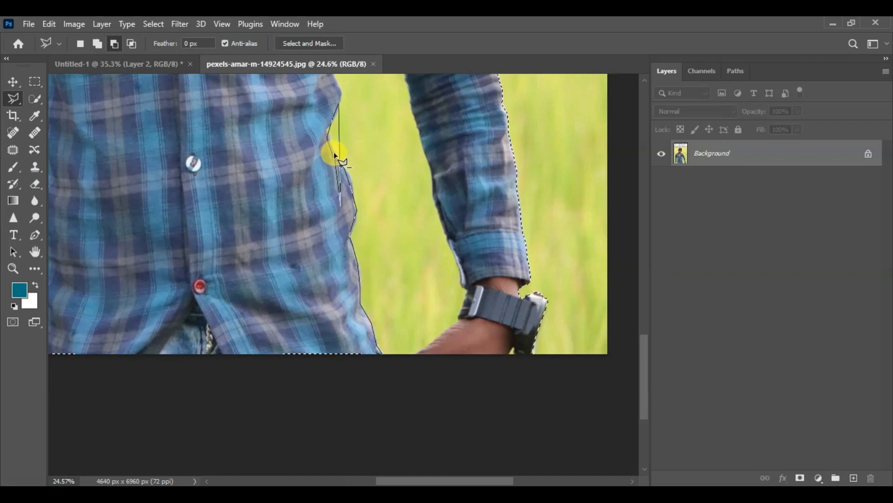
click(330, 115)
click(341, 95)
- Trace the shirt's side from the waist past the chest pocket up to the armpit of the watch arm
drag(336, 176, 332, 174)
mouse_move(332, 108)
mouse_down()
mouse_move(313, 295)
mouse_move(319, 282)
mouse_up()
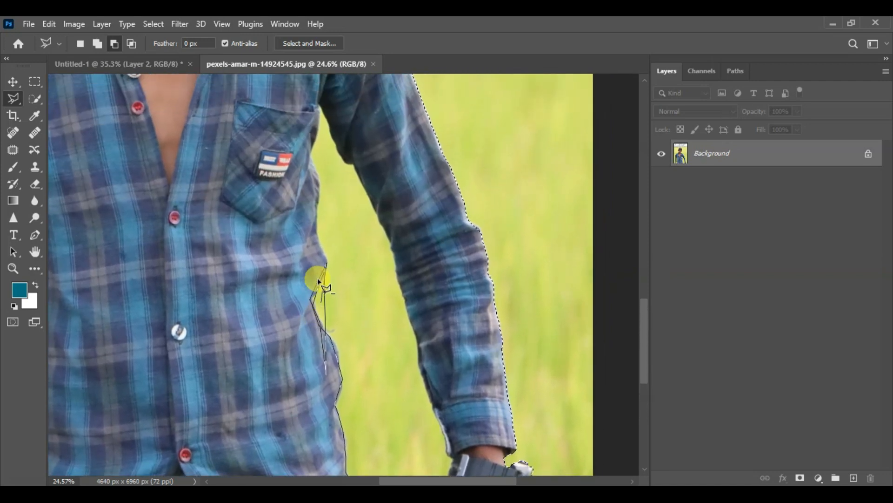
click(320, 247)
click(317, 233)
click(316, 221)
click(316, 204)
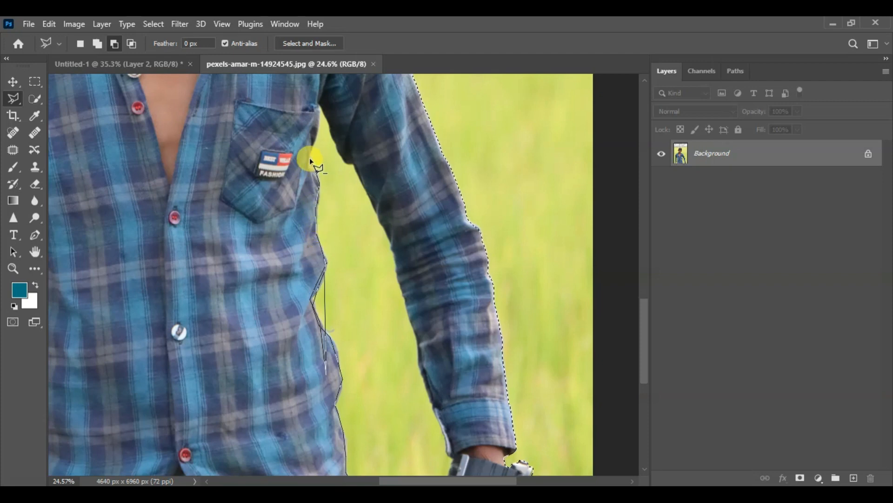
click(316, 141)
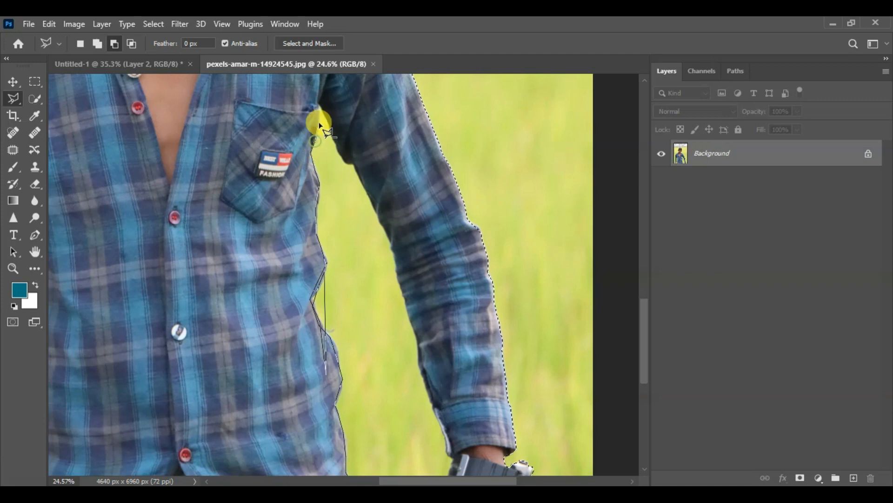
click(319, 104)
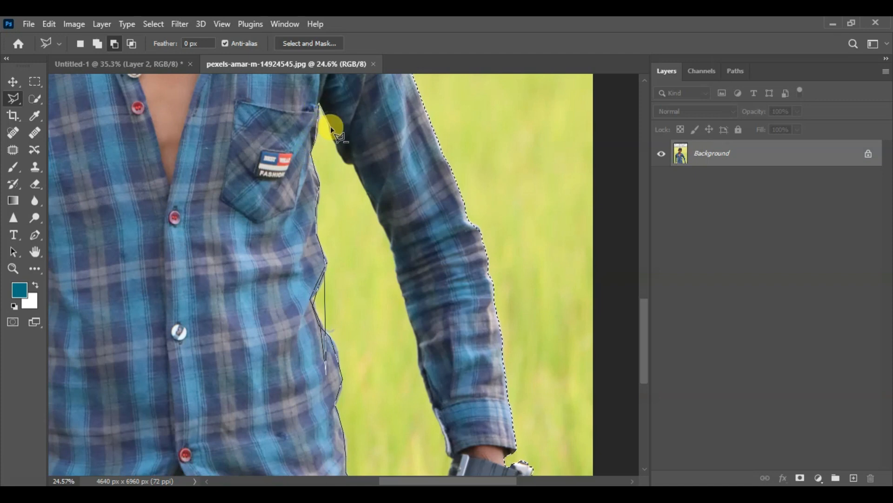
- Trace down the inner edge of the watch arm's sleeve from the armpit to the cuff
click(339, 148)
click(357, 166)
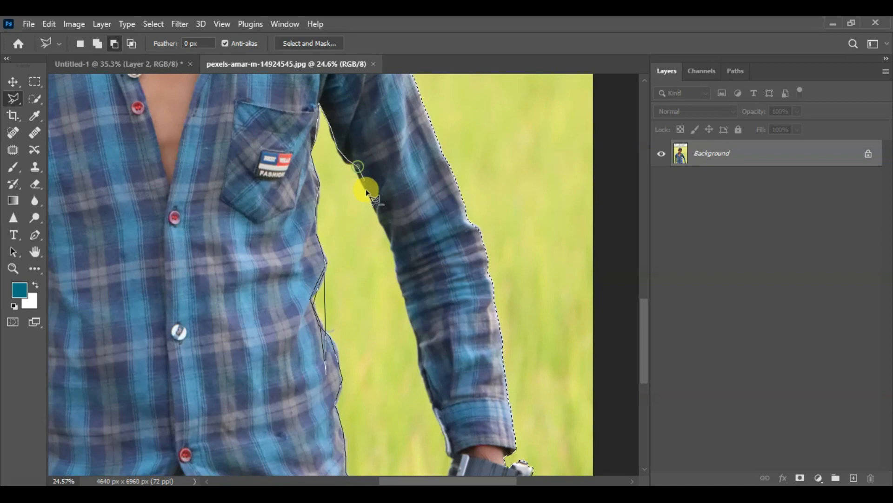
click(391, 250)
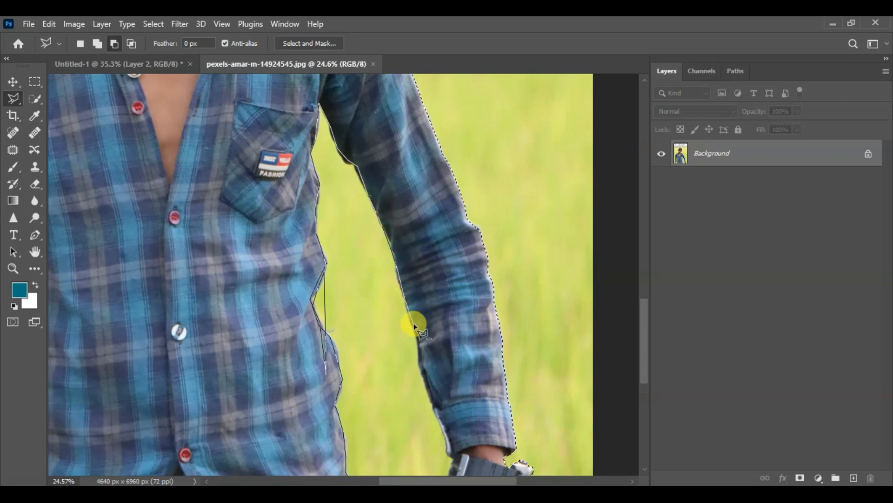
click(426, 376)
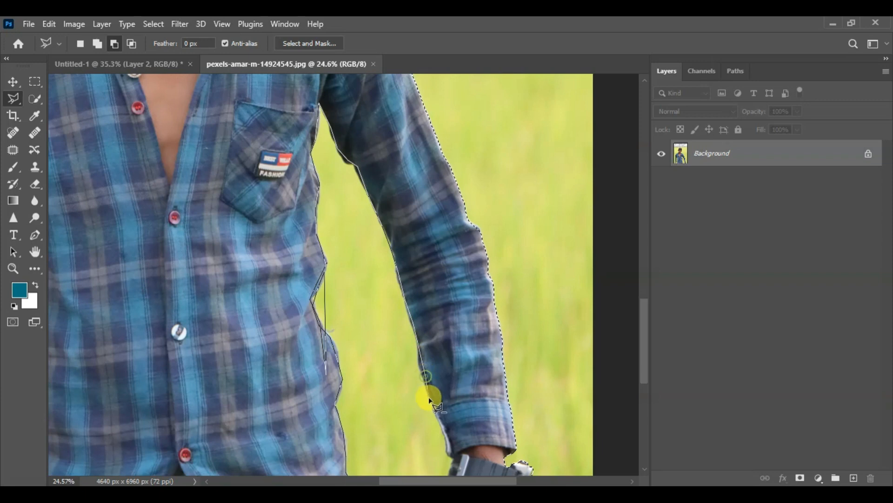
click(447, 453)
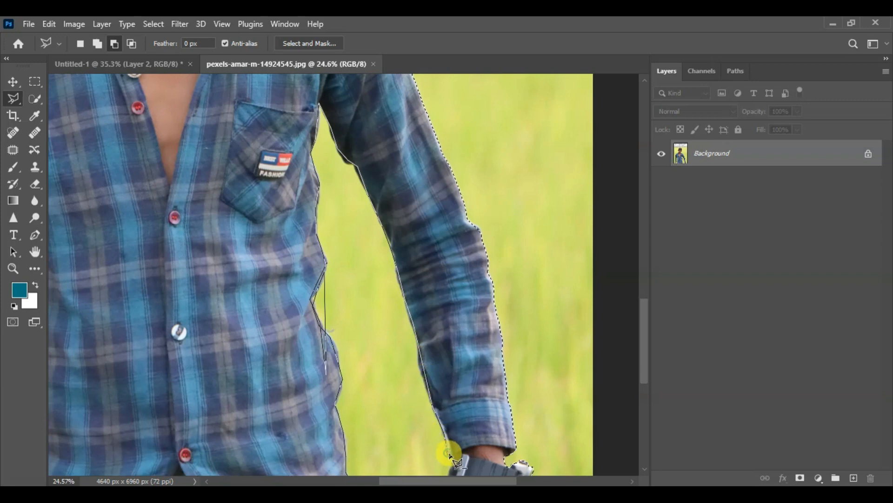
- Outline the watch and hand down to the photo's bottom edge and close the shape, subtracting the gap beside the torso
drag(448, 380, 422, 200)
click(425, 279)
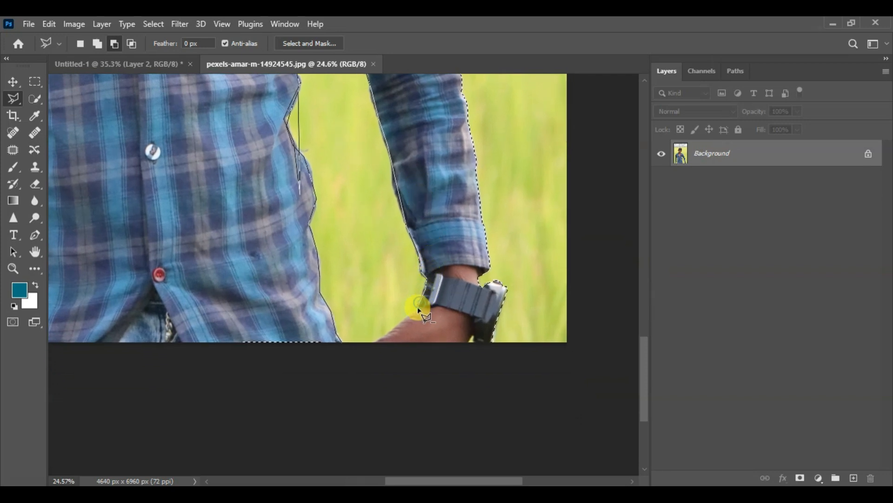
click(401, 322)
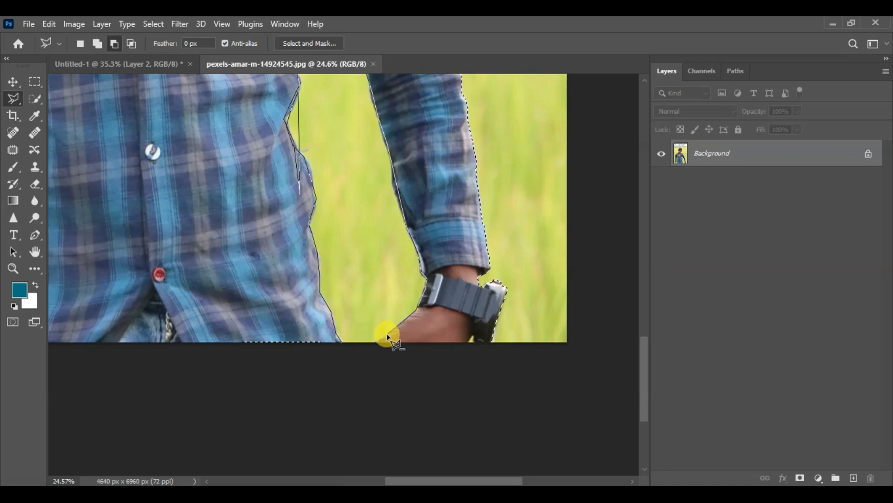
click(372, 343)
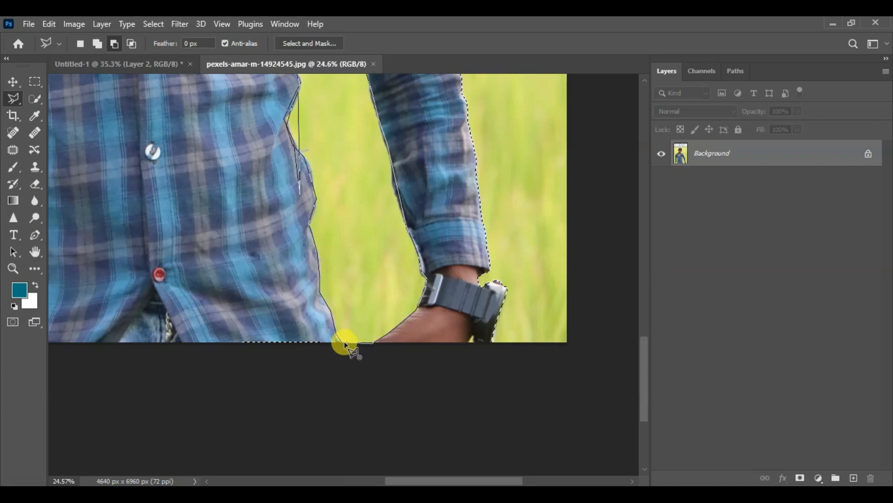
double_click(341, 343)
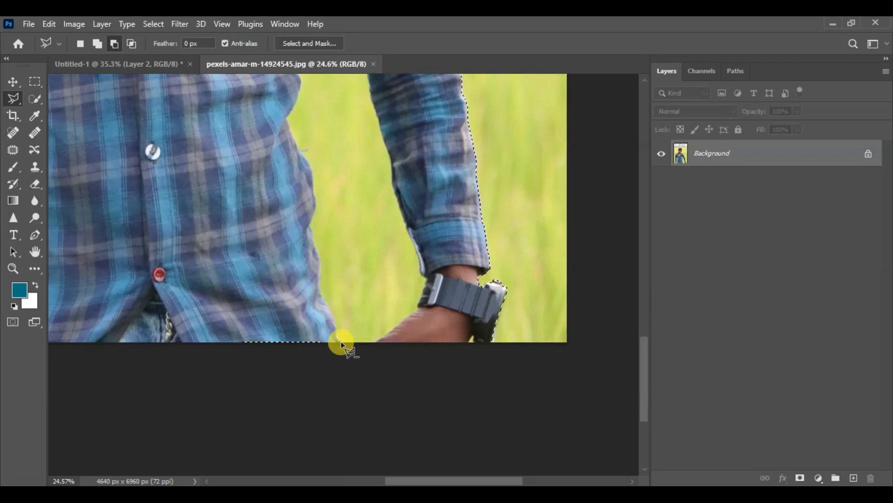
- Start a second subtracting outline at the photo's bottom edge and trace up the inner cuff of the arm without the watch
scroll(334, 289, down, 1)
scroll(333, 288, down, 2)
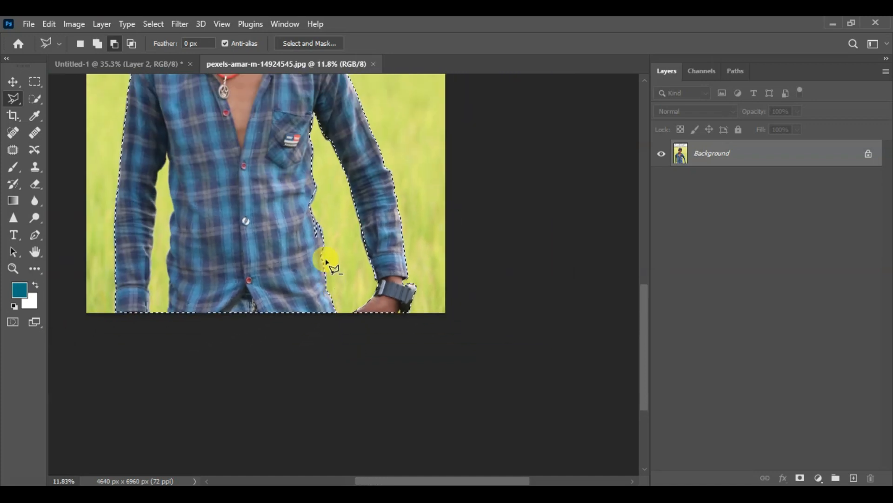
scroll(326, 260, down, 2)
scroll(196, 288, up, 1)
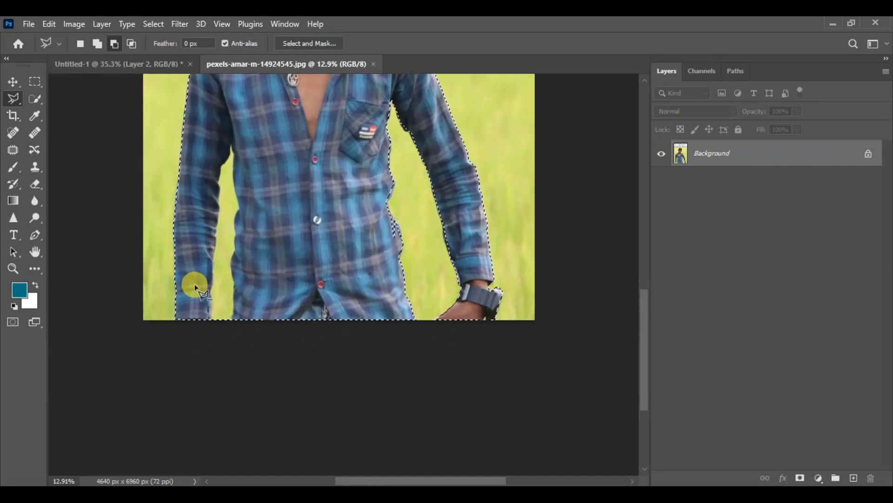
scroll(204, 274, up, 1)
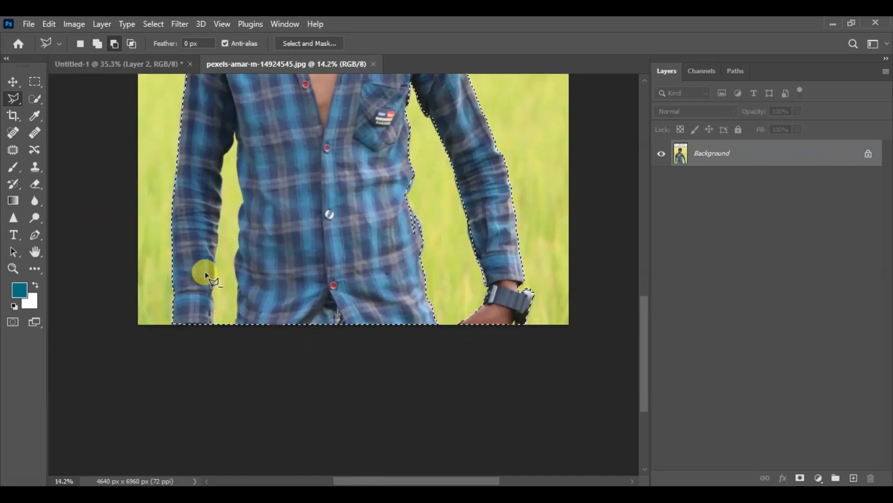
click(214, 325)
click(212, 299)
click(218, 244)
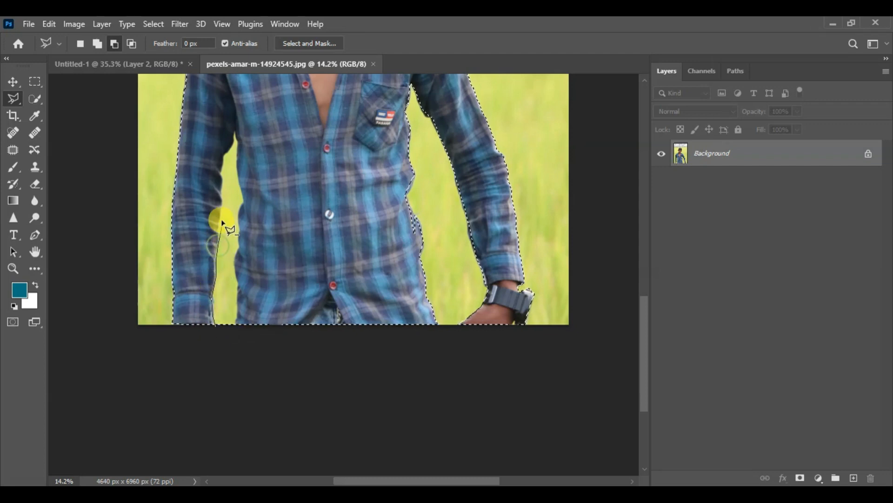
- Continue the outline up the inner edge of this sleeve to the armpit
click(219, 221)
click(221, 203)
click(223, 183)
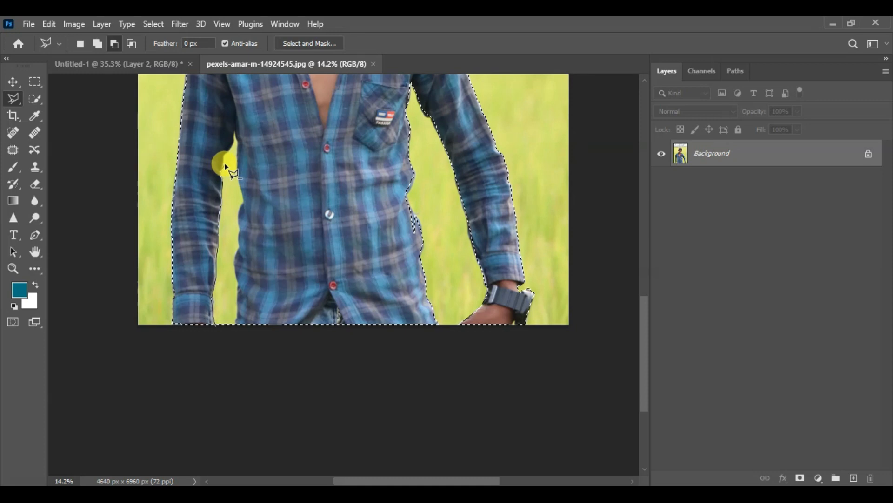
click(224, 154)
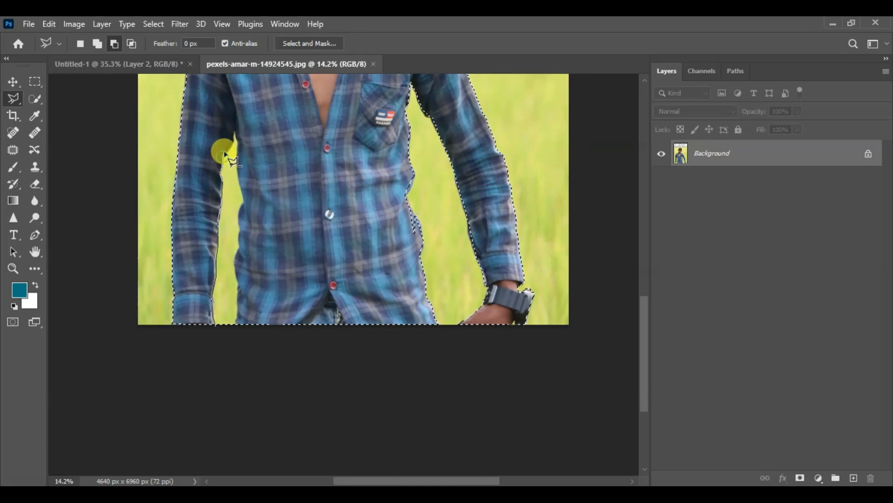
click(237, 130)
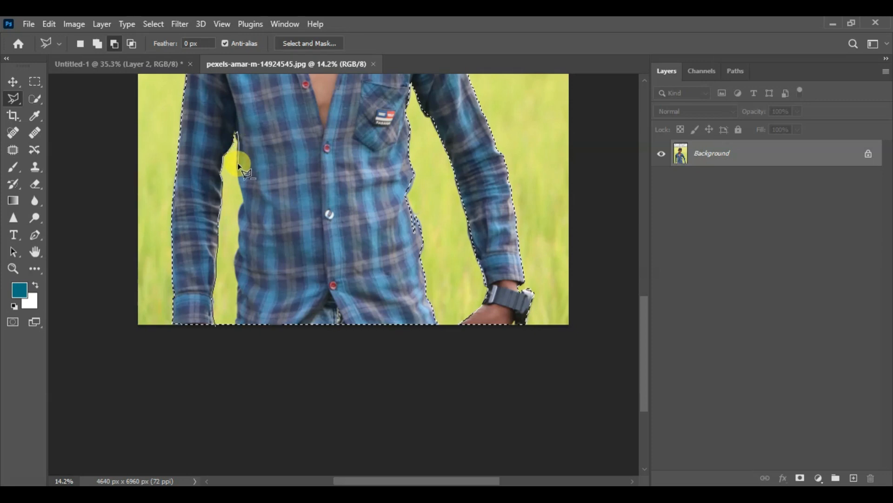
- Trace down the torso's side to the photo's bottom edge and close the outline, subtracting the second background gap
click(238, 182)
click(244, 203)
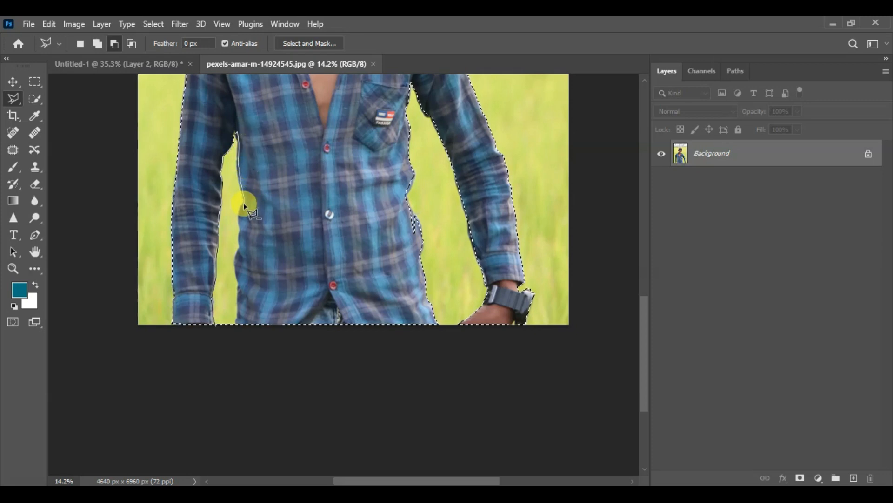
click(239, 235)
click(240, 246)
click(237, 253)
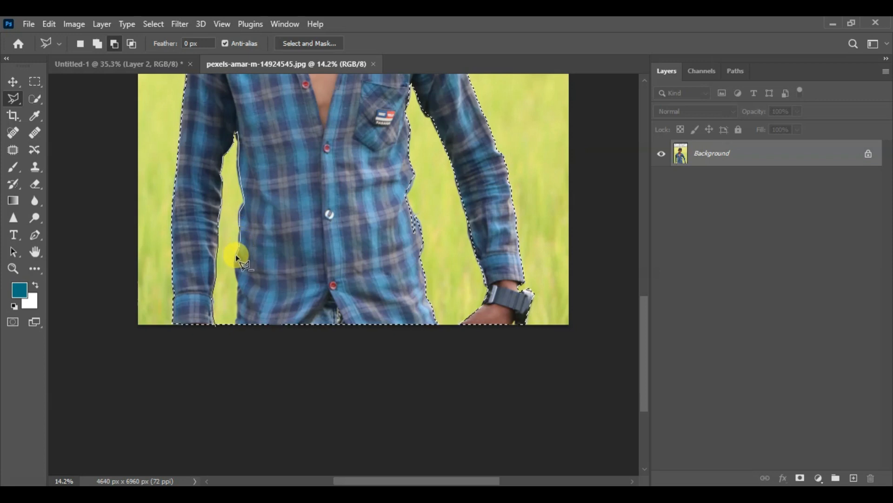
click(235, 268)
click(239, 282)
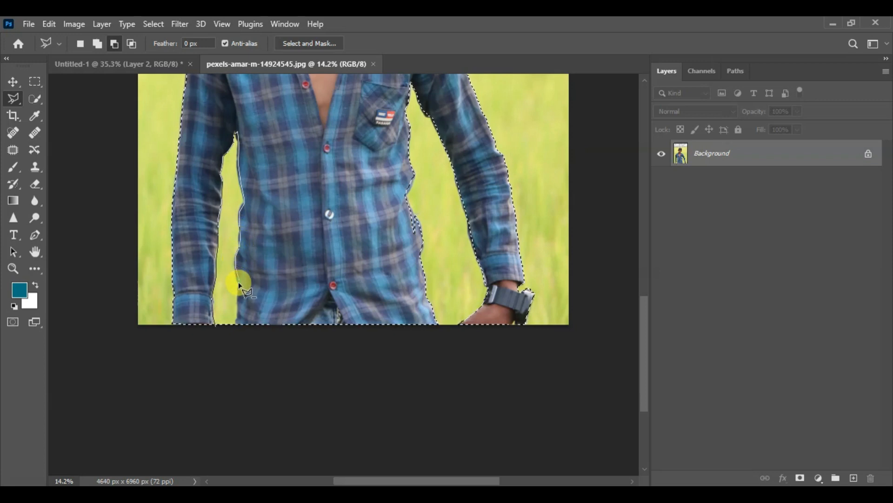
click(236, 322)
click(224, 329)
click(216, 327)
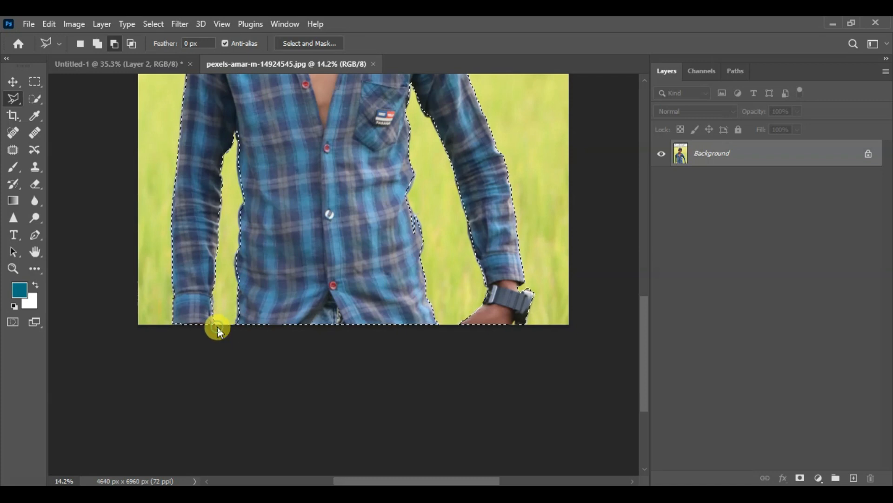
- Copy the selected boy to a new layer with Layer Via Copy and hide the Background layer
scroll(294, 326, down, 5)
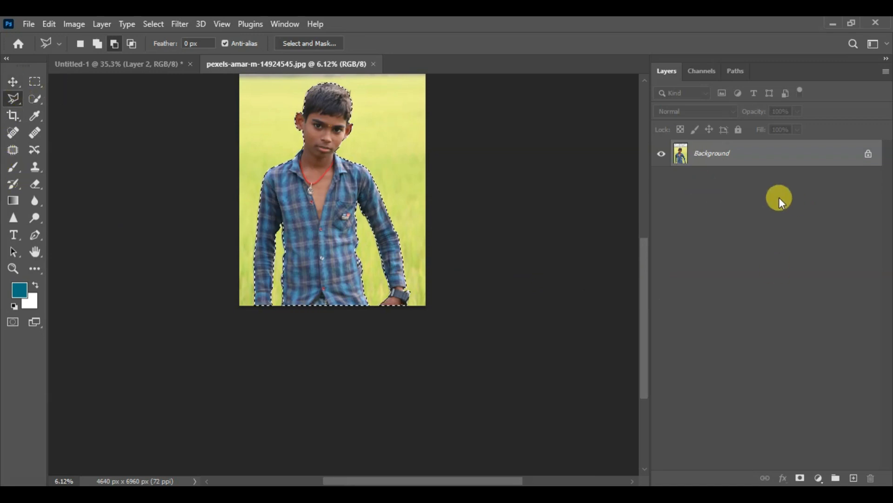
scroll(457, 353, down, 5)
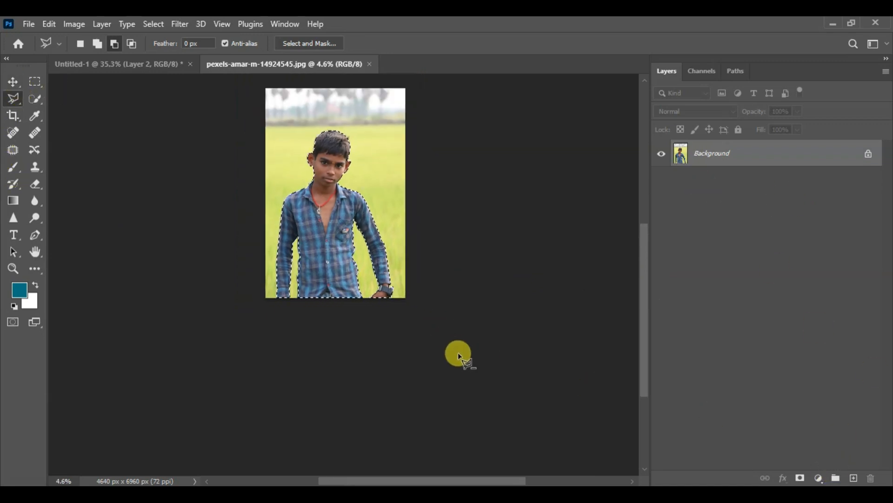
scroll(321, 132, up, 5)
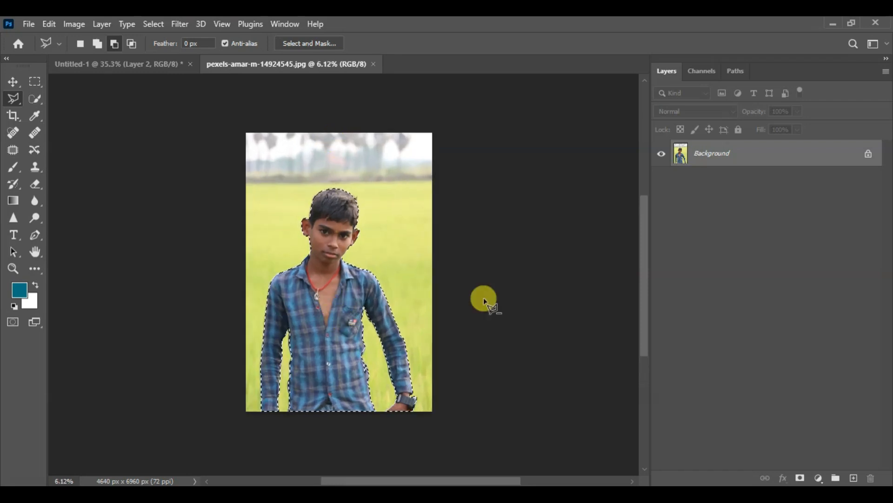
click(102, 24)
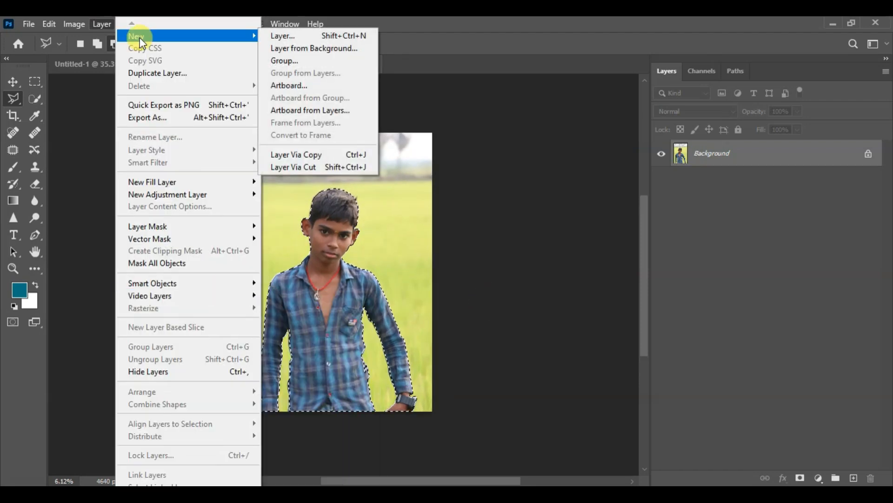
click(99, 24)
click(99, 24)
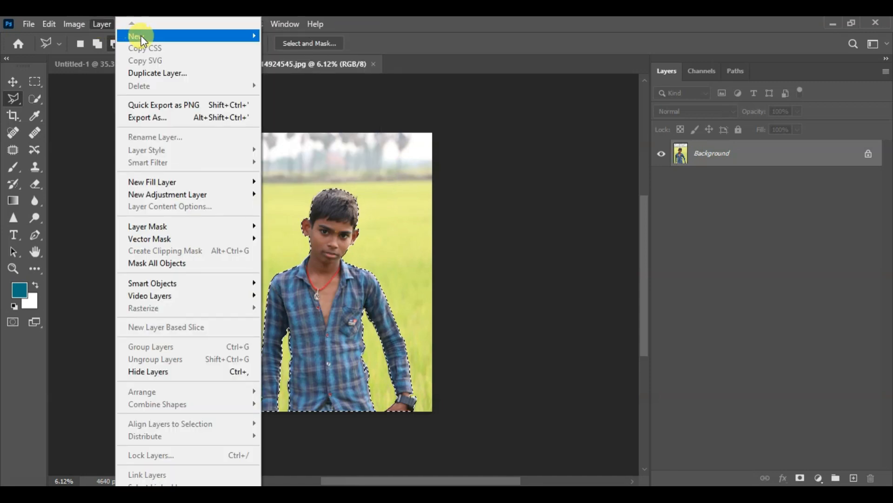
mouse_move(144, 42)
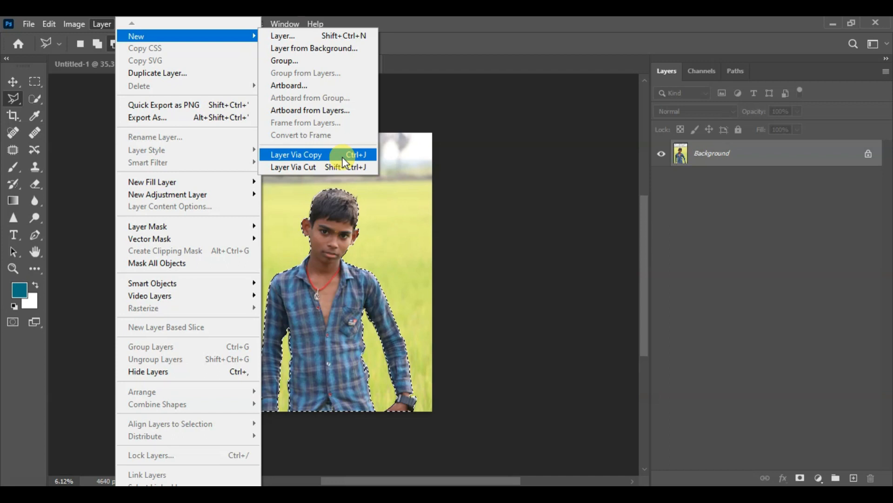
click(308, 156)
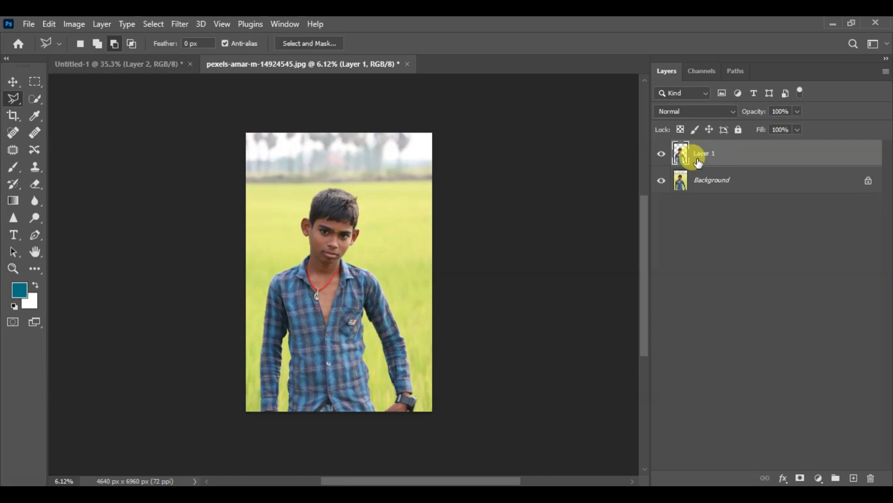
click(662, 182)
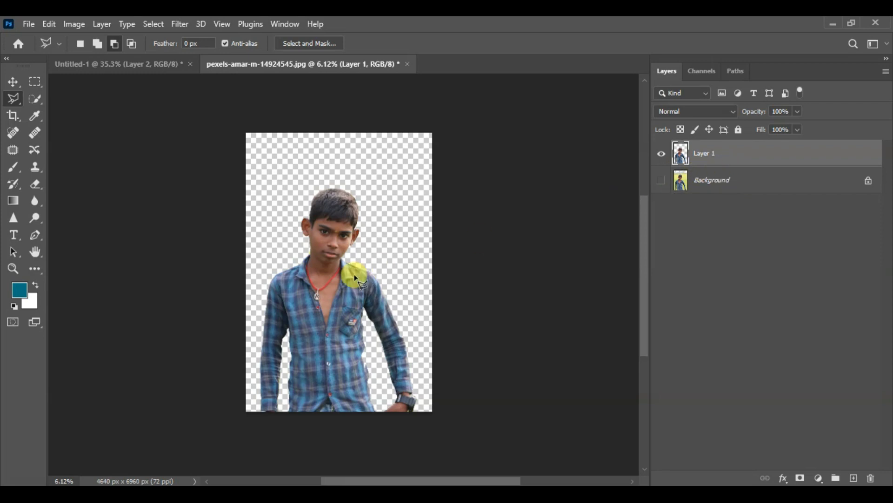
- Compare the boy's cut-out with the original photo by showing the Background layer and hiding it again
scroll(300, 297, up, 3)
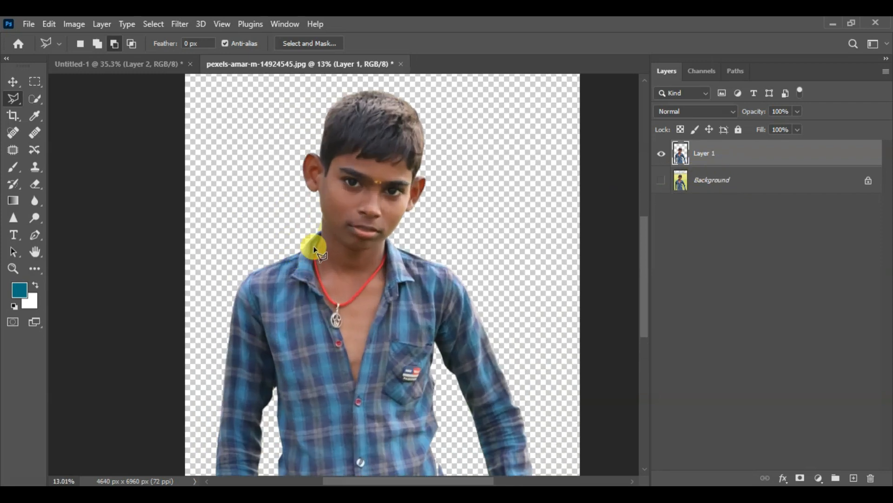
scroll(391, 239, down, 3)
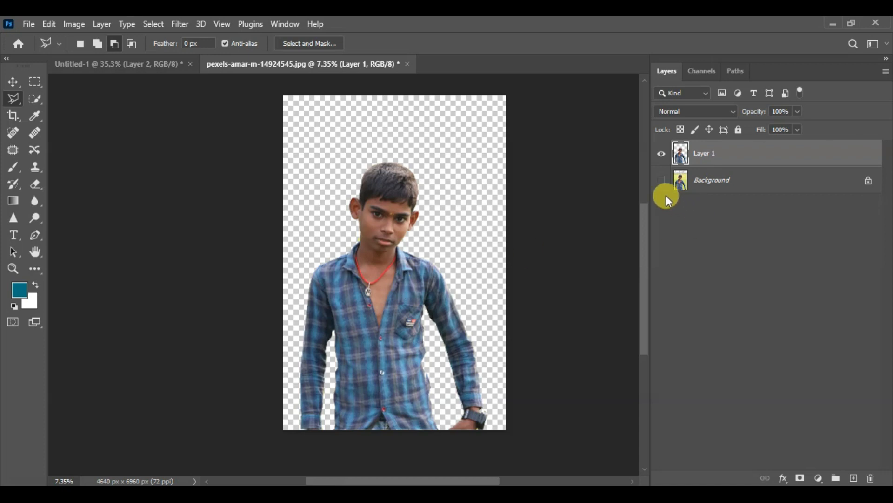
click(662, 181)
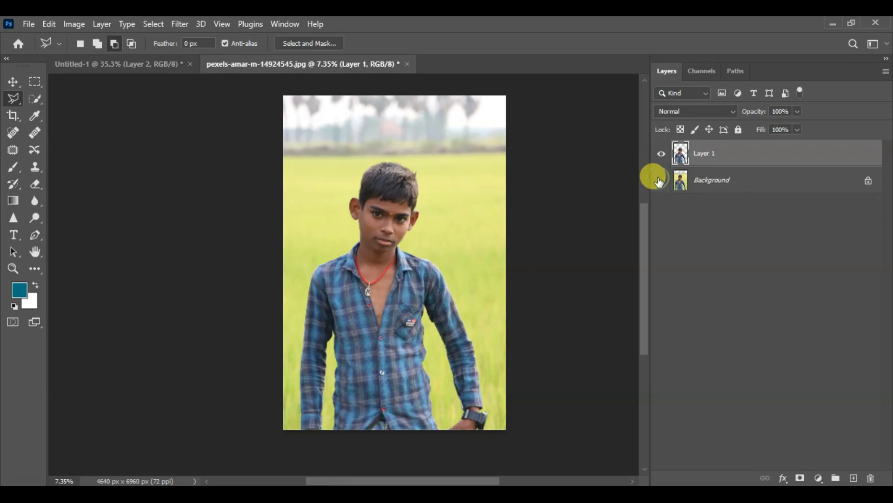
click(659, 180)
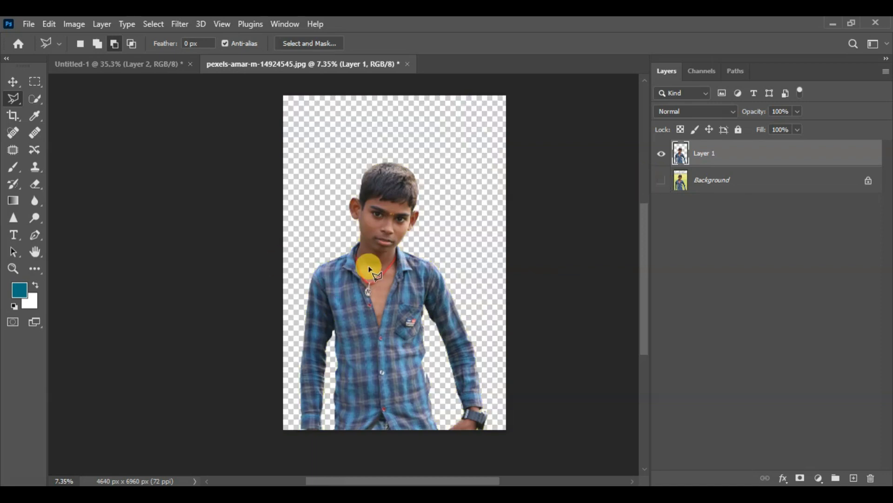
scroll(446, 255, up, 1)
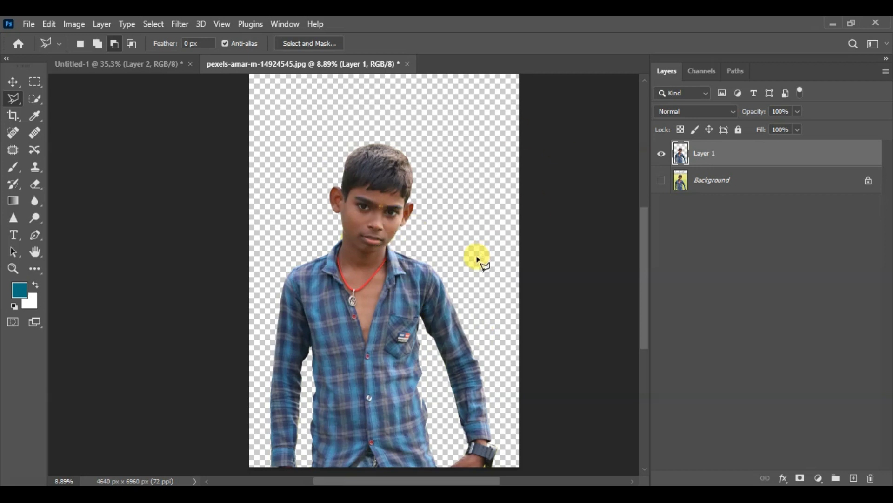
scroll(478, 258, down, 1)
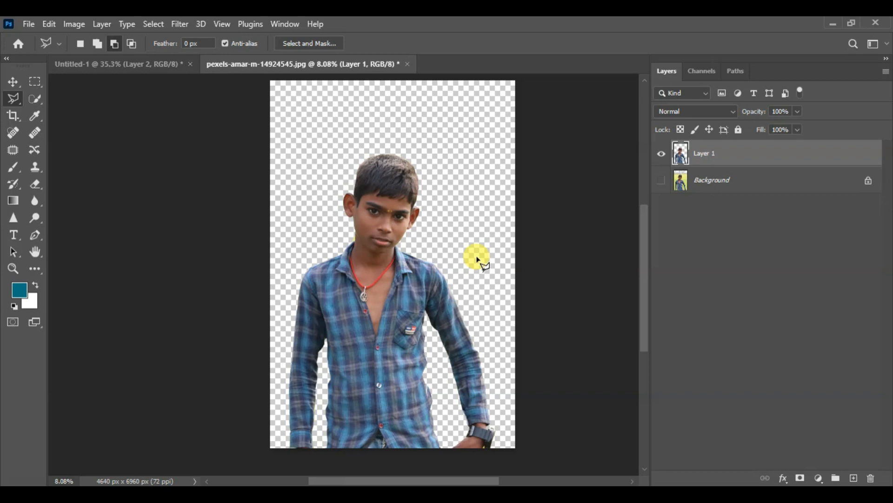
- Add a new layer beneath the boy's cut-out and fill it with a solid mustard-yellow colour at 100% opacity
click(854, 479)
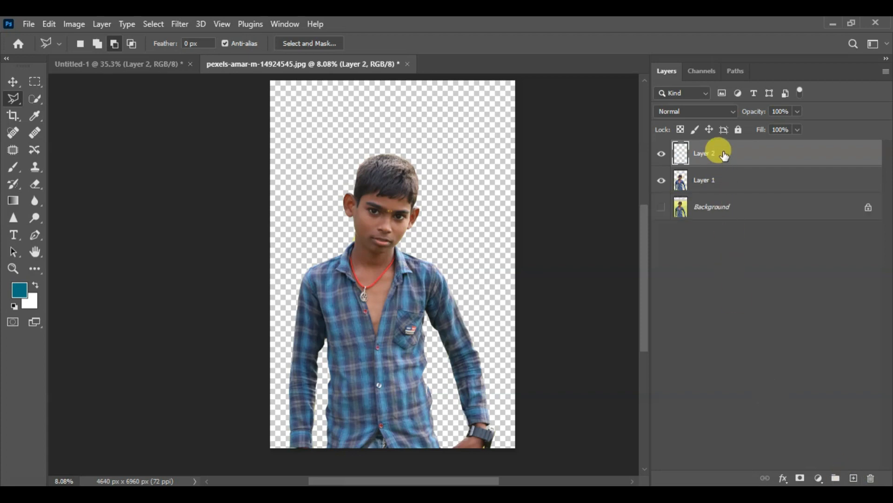
drag(724, 156, 724, 199)
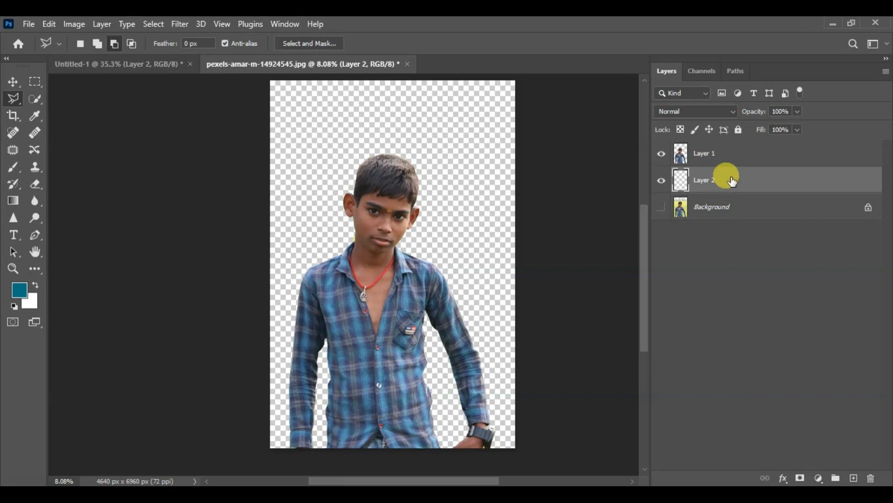
click(50, 24)
click(110, 227)
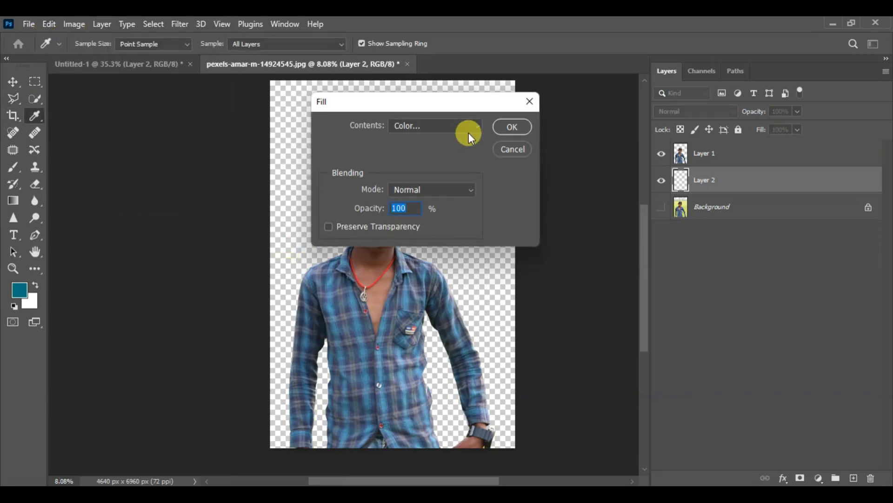
click(518, 125)
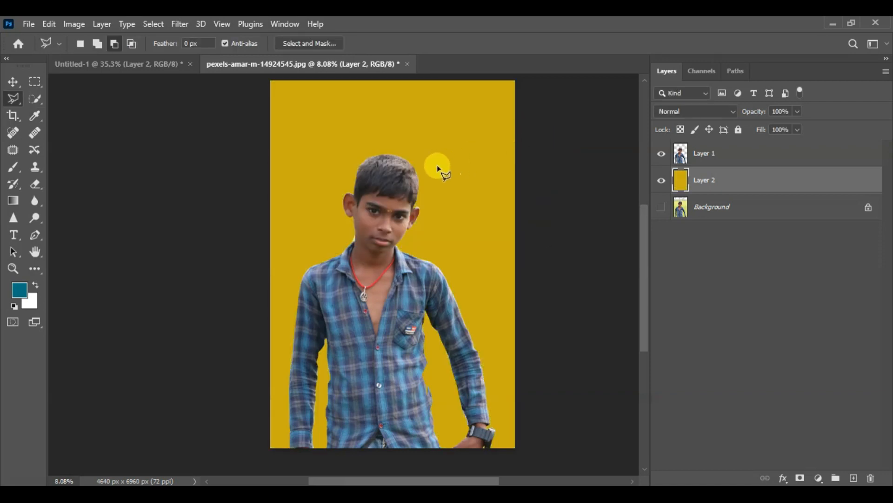
- Examine the cut-out's edge where the neck meets the shirt collar for leftover background against the yellow fill
scroll(326, 228, up, 8)
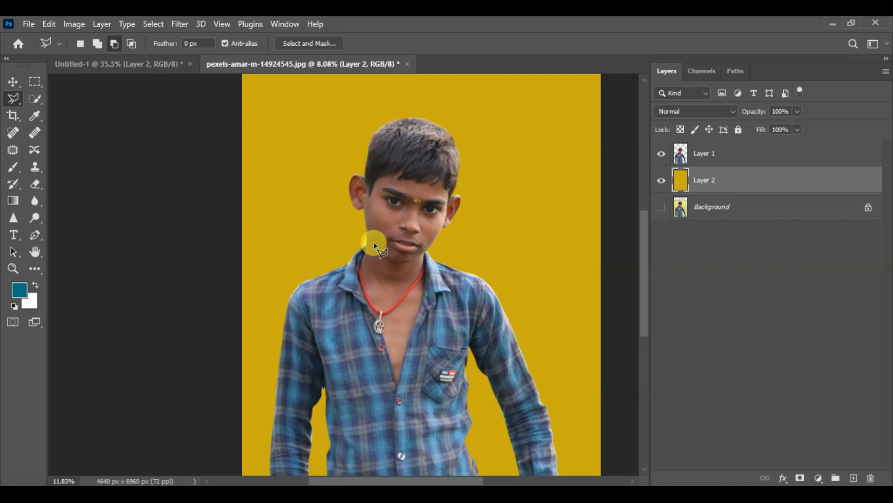
scroll(342, 241, up, 4)
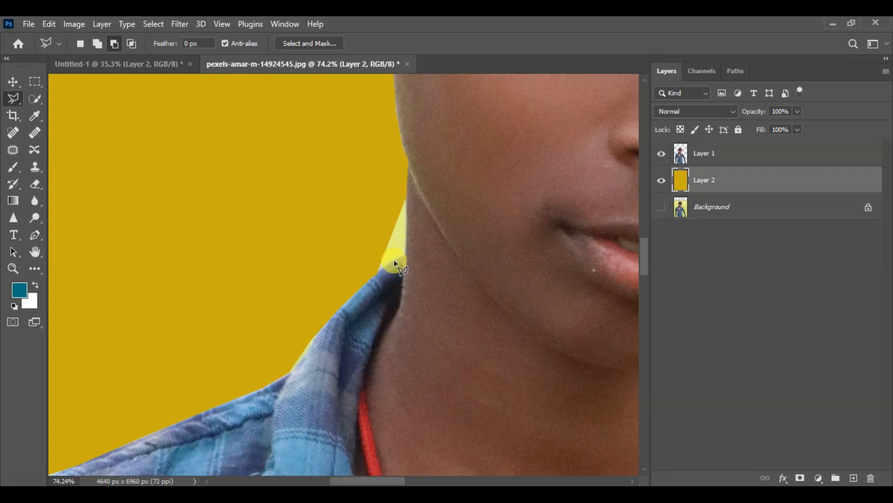
scroll(388, 248, down, 1)
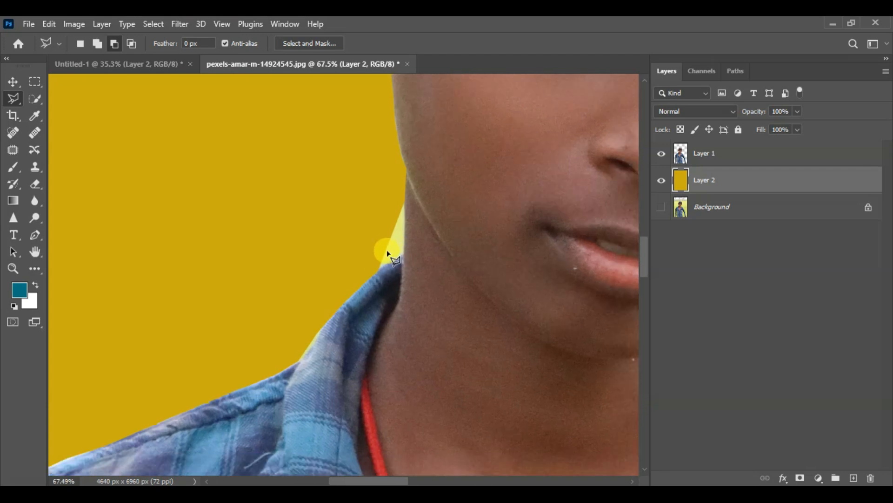
scroll(390, 236, down, 1)
scroll(390, 235, down, 1)
scroll(399, 240, up, 4)
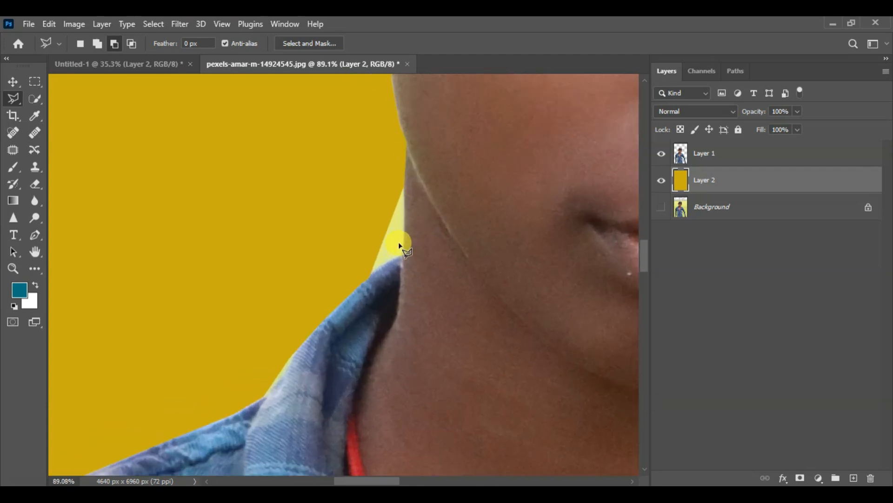
scroll(403, 244, up, 3)
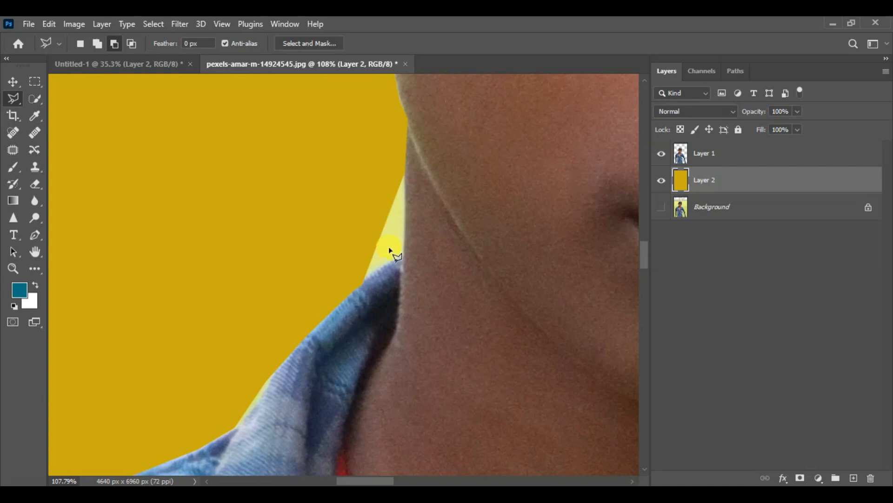
scroll(403, 219, up, 3)
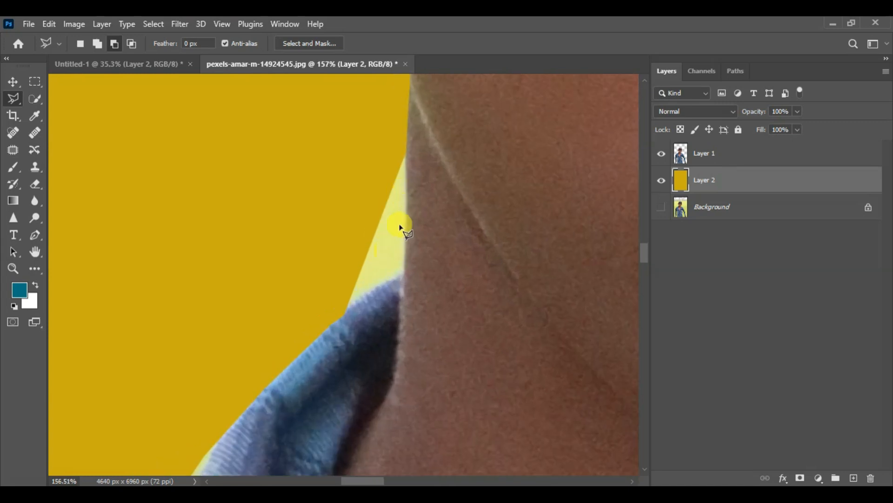
- Hide the yellow layer, outline the leftover background between neck and collar on Layer 1 with the Polygonal Lasso, delete it and deselect
click(661, 183)
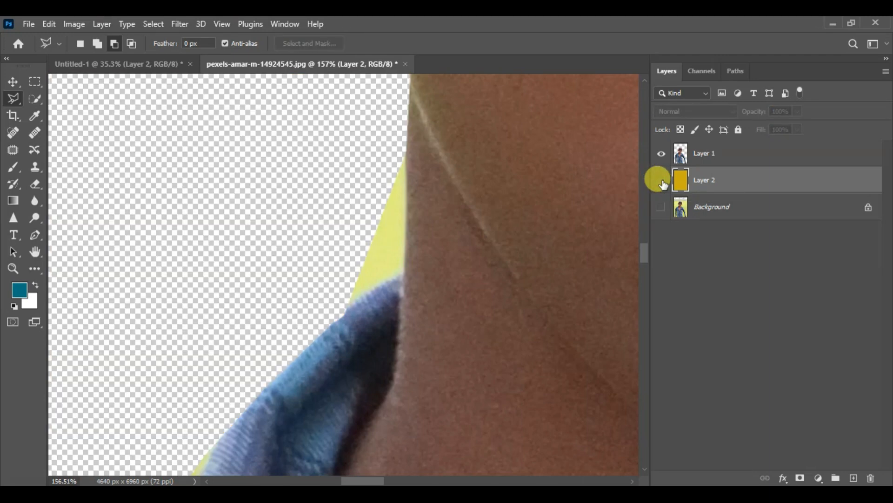
scroll(382, 205, up, 2)
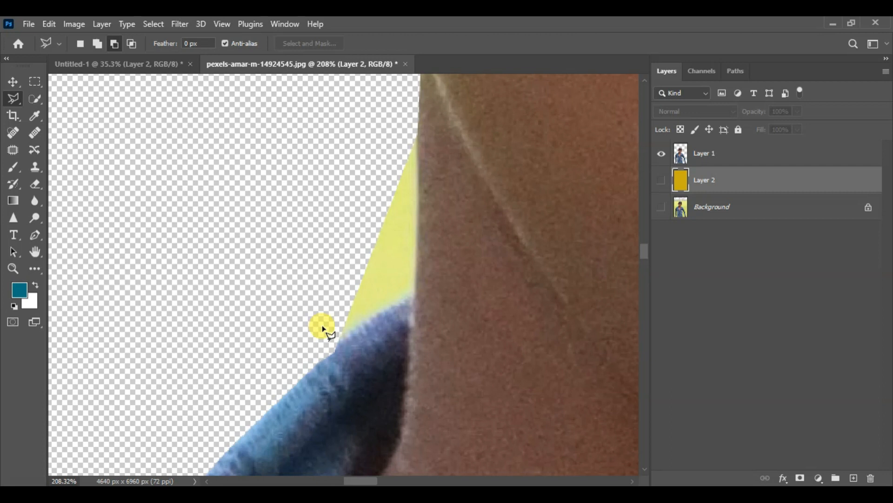
click(708, 155)
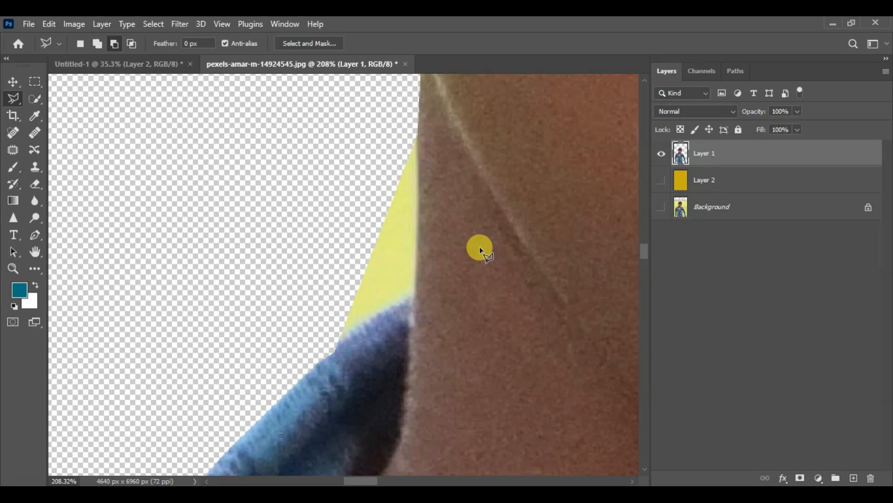
click(417, 138)
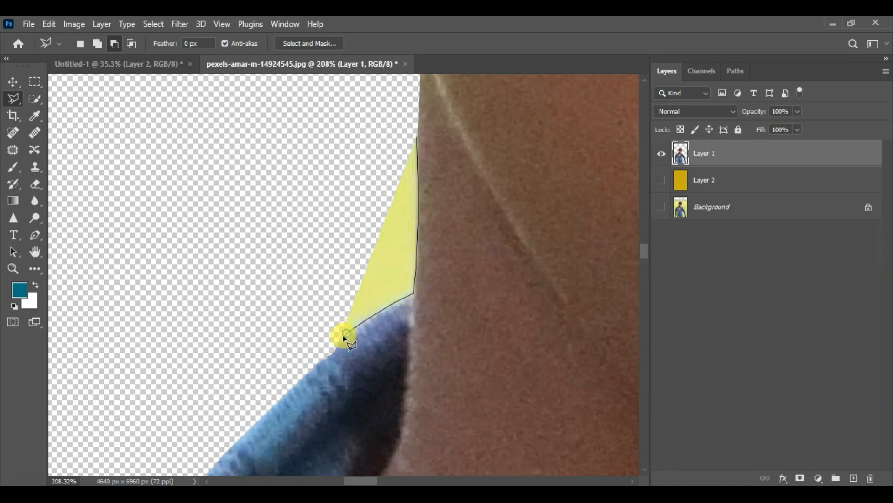
click(345, 318)
click(303, 260)
click(324, 184)
click(353, 137)
click(390, 127)
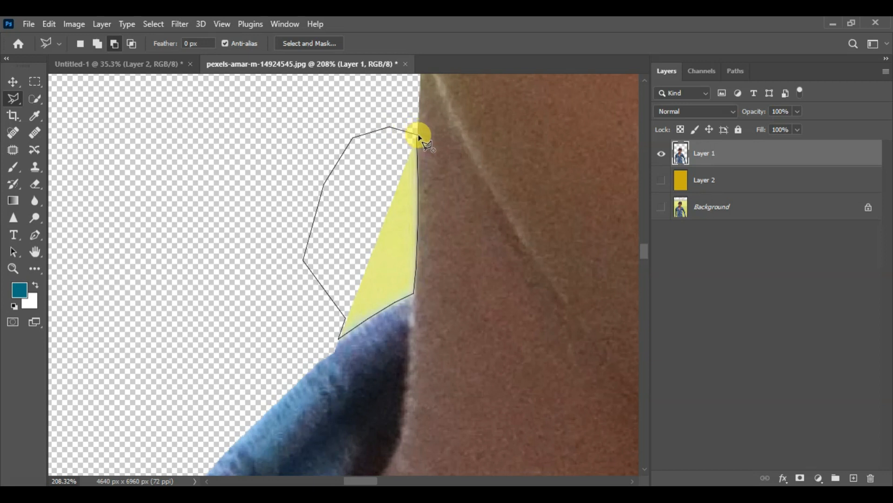
click(419, 138)
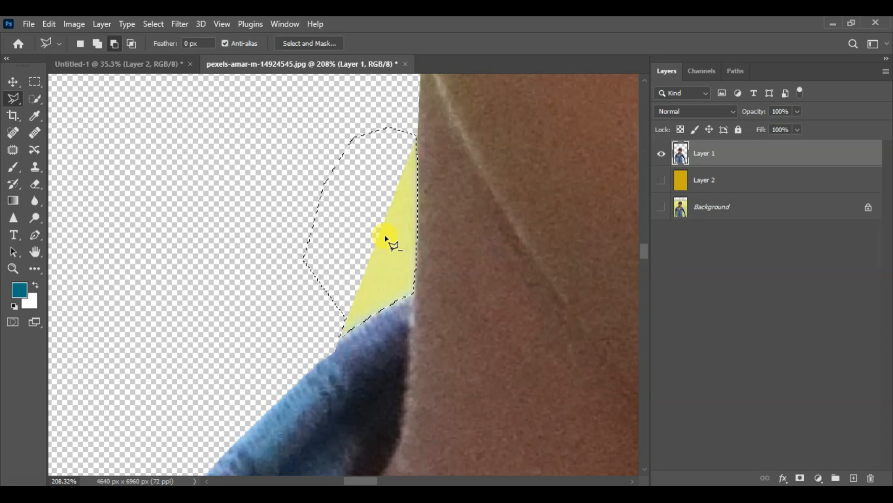
key(Delete)
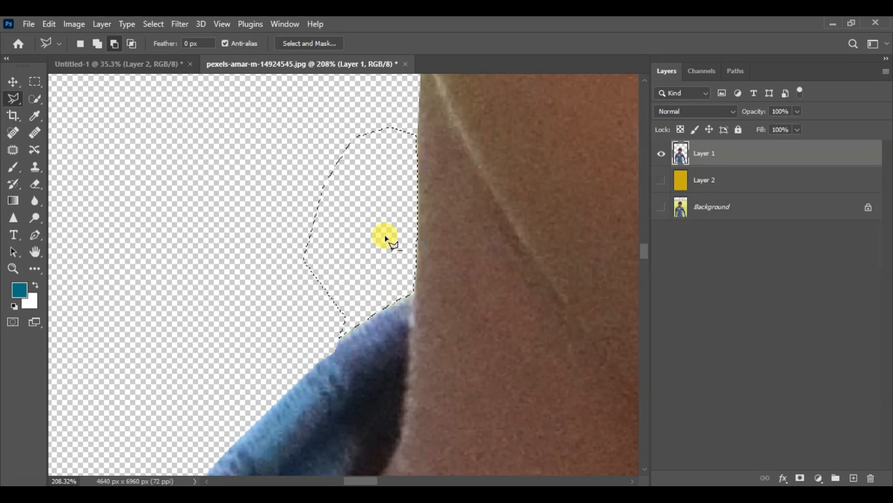
key(ctrl+d)
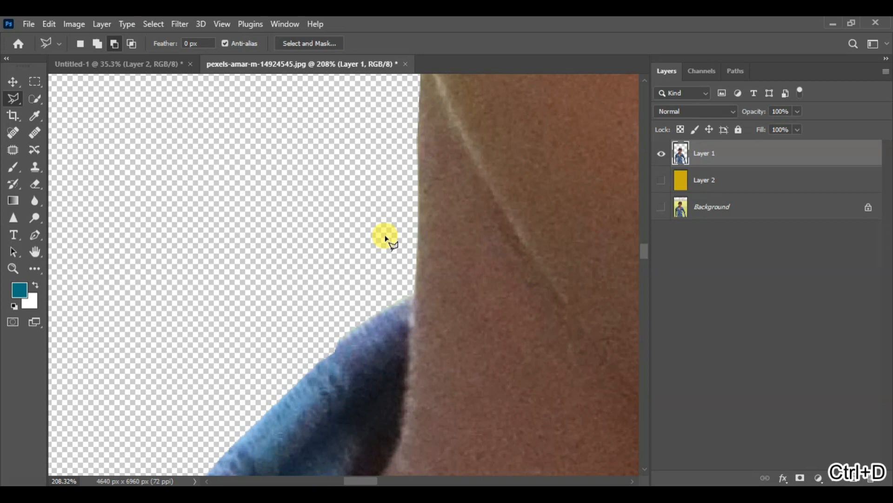
- Show the yellow fill layer again and check the cleaned collar and the whole cut-out against it
click(662, 185)
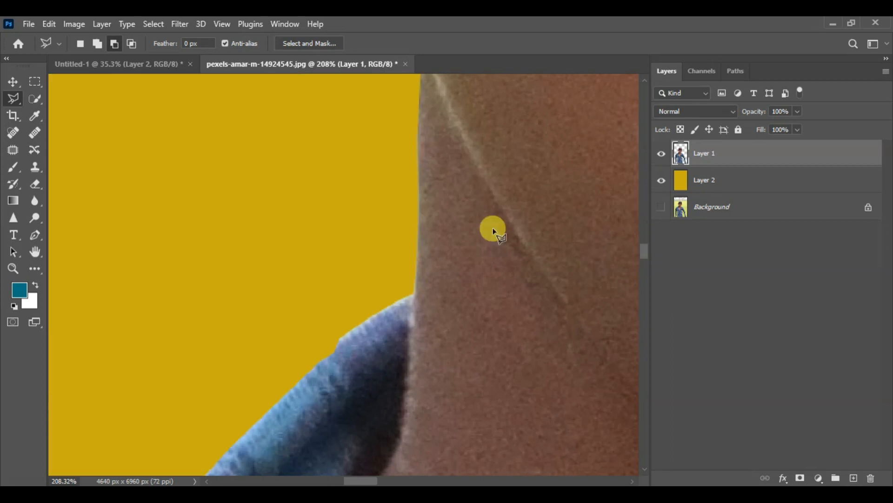
scroll(386, 267, down, 10)
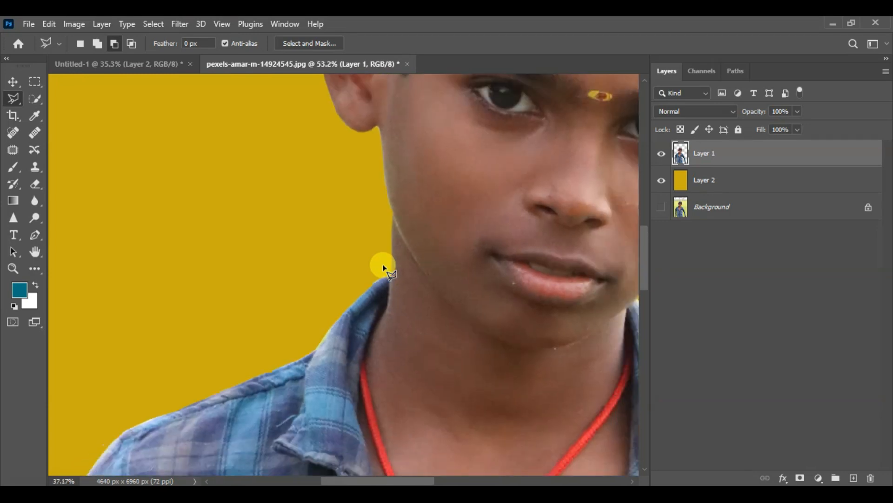
scroll(384, 267, down, 3)
scroll(419, 307, down, 2)
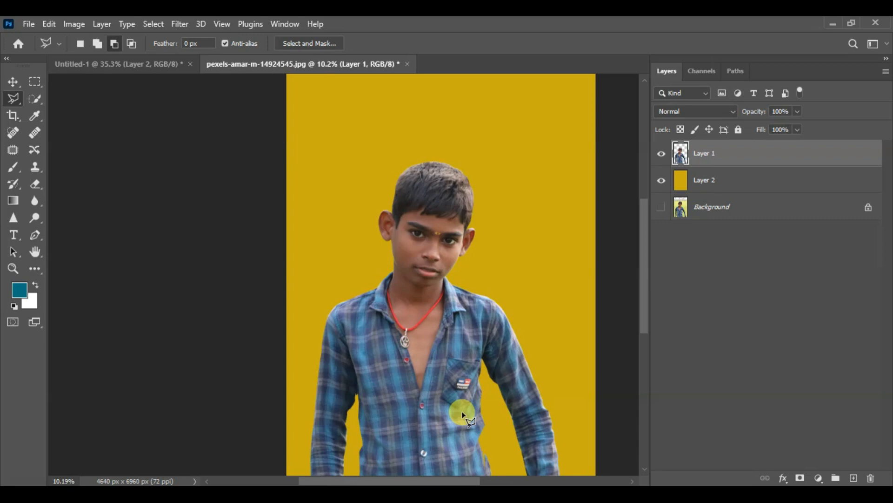
scroll(397, 300, down, 1)
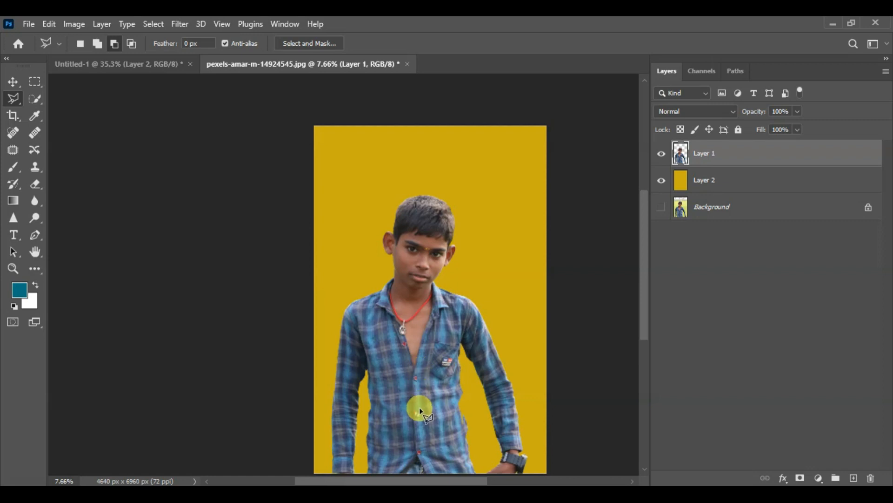
scroll(420, 411, up, 1)
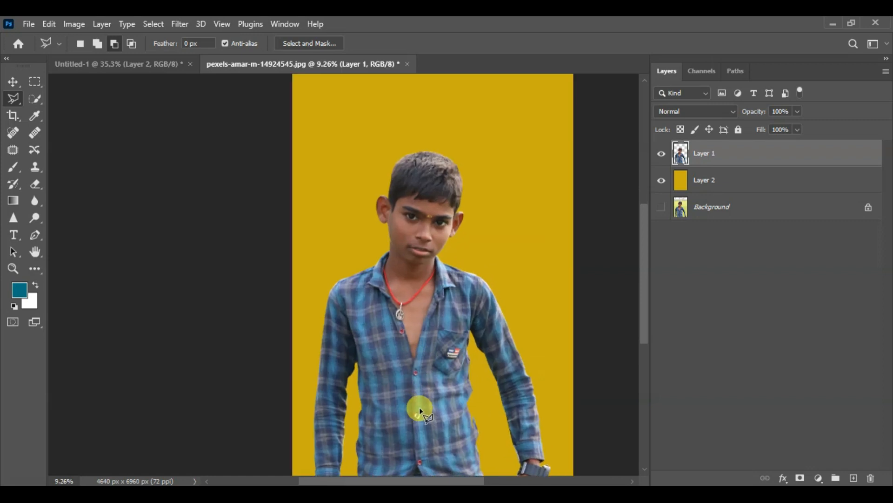